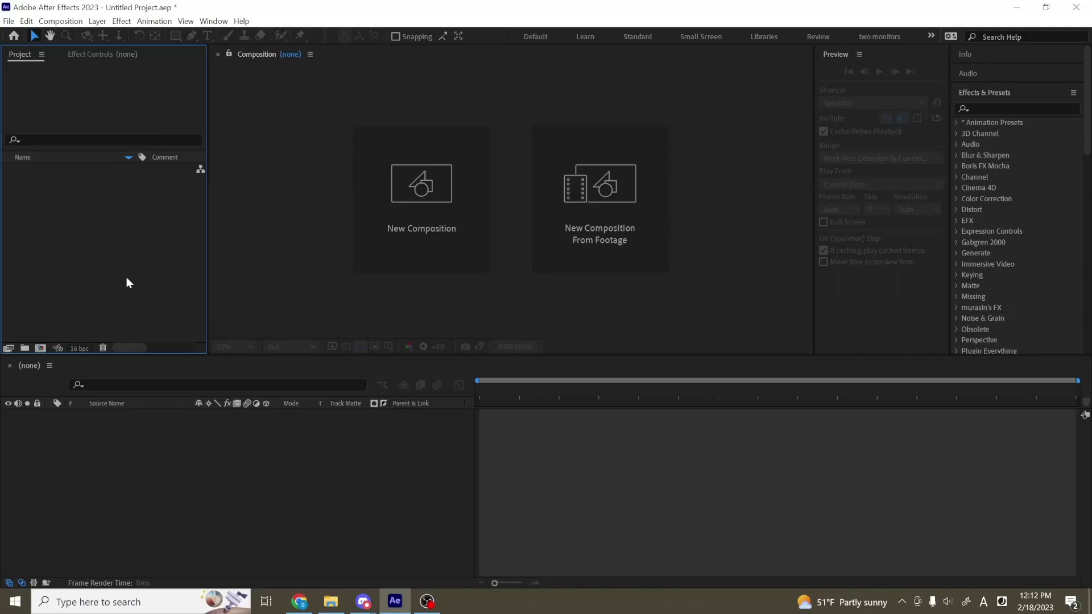
Import Sokei_NoBG.png, Nijiiro stories_mixdown.wav and IMG_1311.PNG into the project.
{"action": "double_click", "coordinate": [125, 254]}
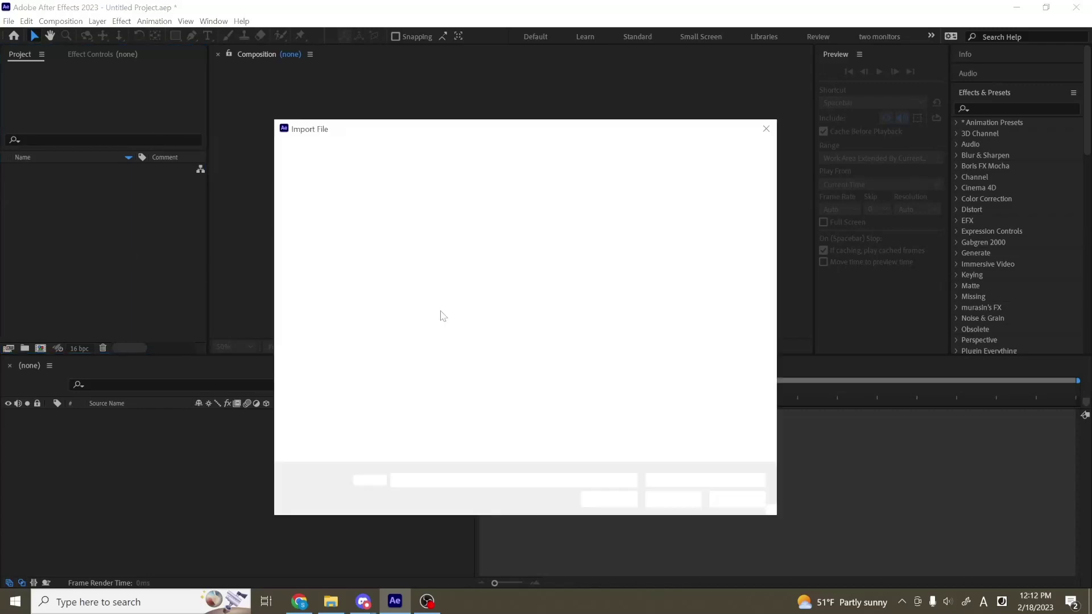
{"action": "left_click_drag", "start_coordinate": [626, 314], "coordinate": [372, 214]}
{"action": "left_click", "coordinate": [672, 500]}
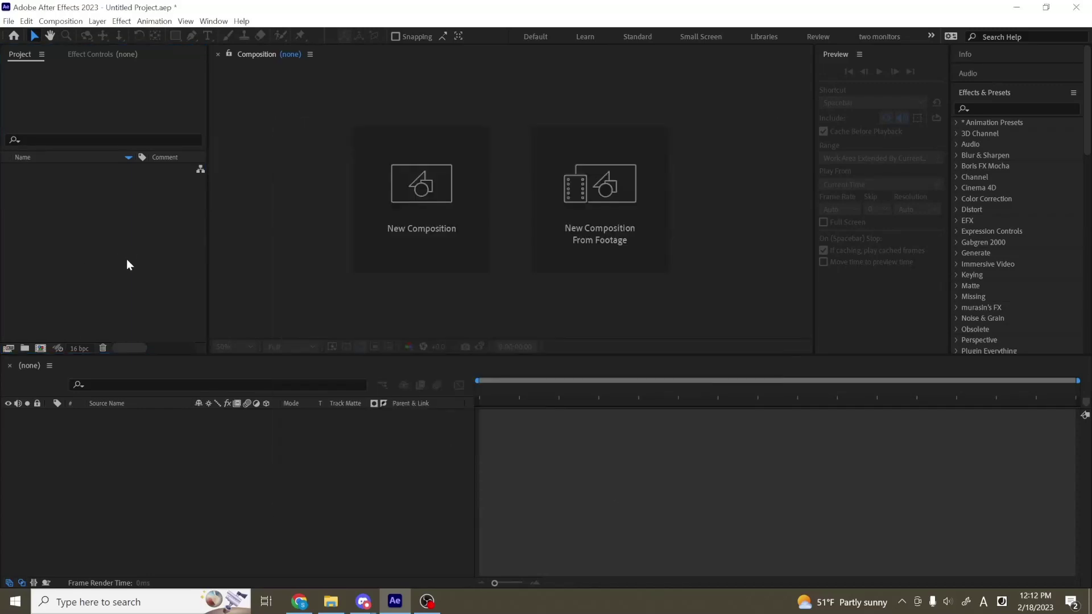
Create a 1920x1080, 30 fps composition named Test with a duration of 0:00:25:00.
{"action": "left_click", "coordinate": [40, 349]}
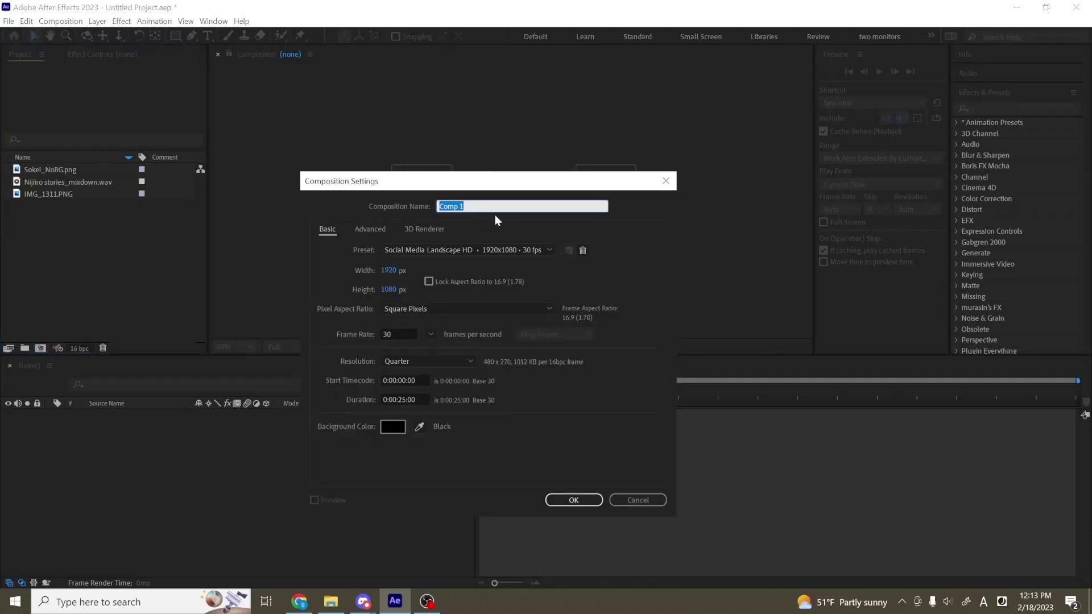
{"action": "type", "text": "Test"}
{"action": "key", "text": "Return"}
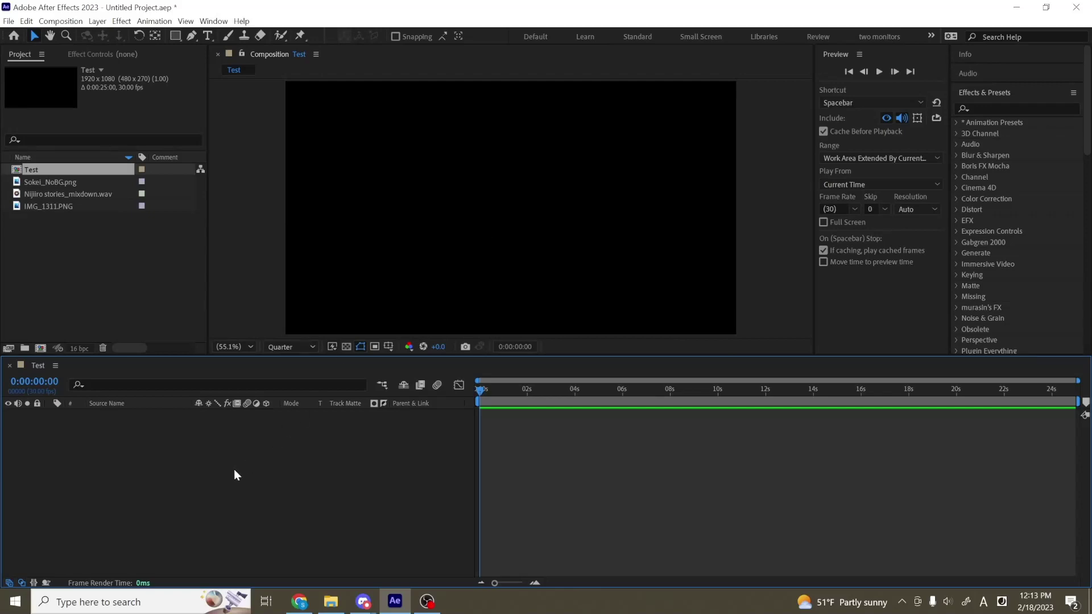
Add a text layer reading "whatever you want!" to the Test composition.
{"action": "right_click", "coordinate": [203, 470]}
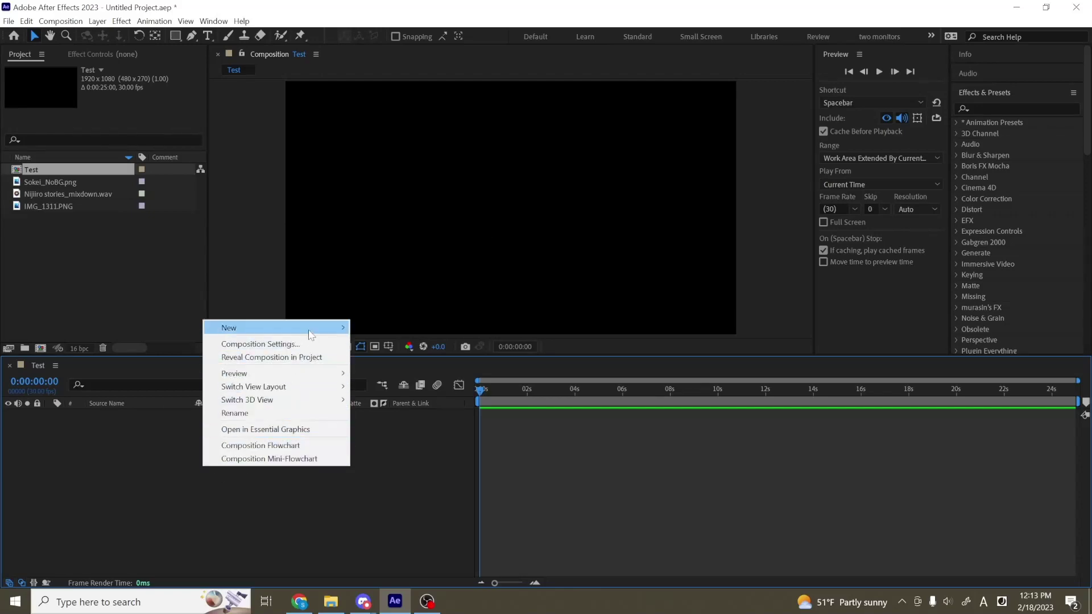
{"action": "mouse_move", "coordinate": [309, 331]}
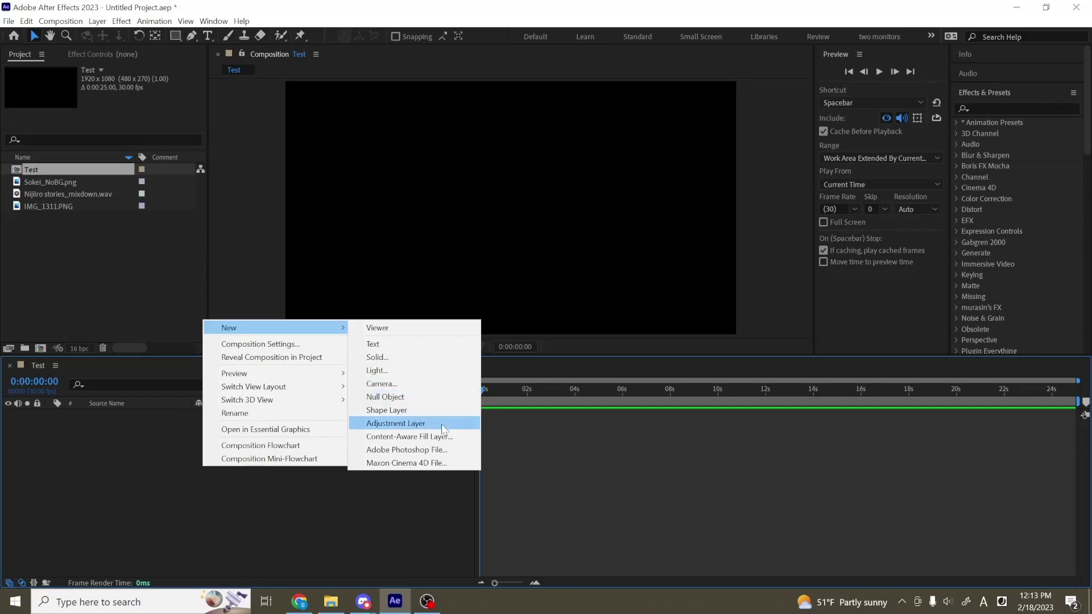
{"action": "left_click", "coordinate": [407, 351]}
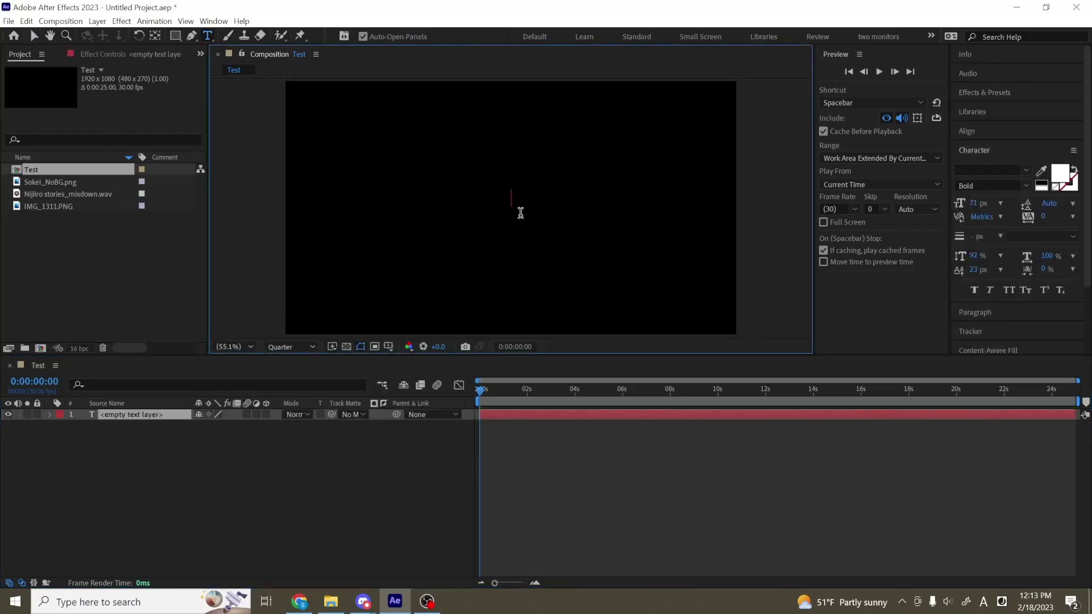
{"action": "type", "text": "alskdj"}
{"action": "key", "text": "BackSpace"}
{"action": "key", "text": "BackSpace"}
{"action": "key", "text": "BackSpace"}
{"action": "key", "text": "BackSpace"}
{"action": "key", "text": "BackSpace"}
{"action": "key", "text": "BackSpace"}
{"action": "type", "text": "whate"}
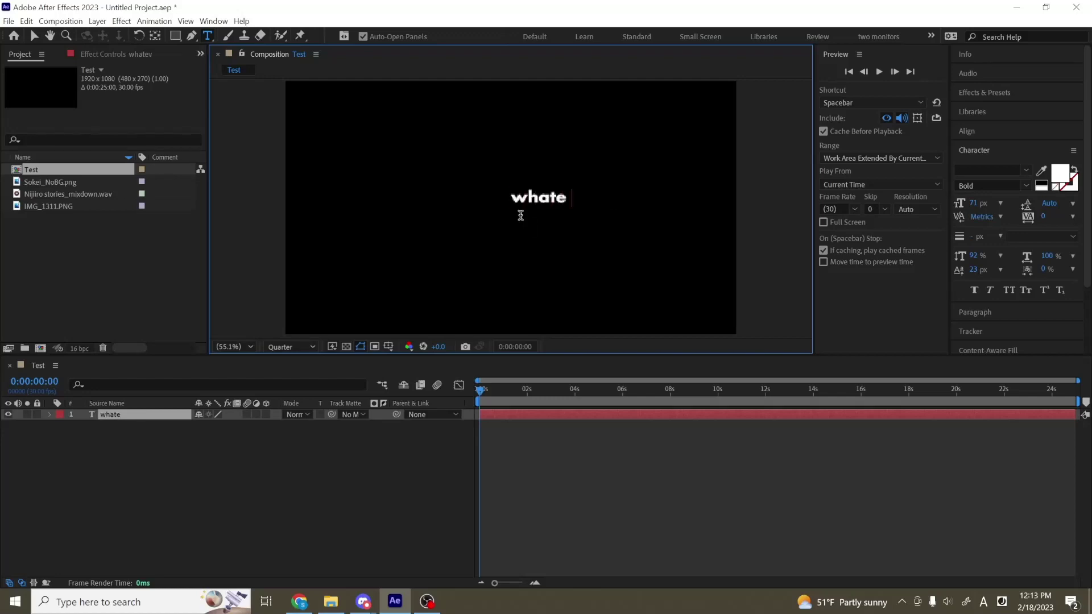
{"action": "type", "text": "ver you want!"}
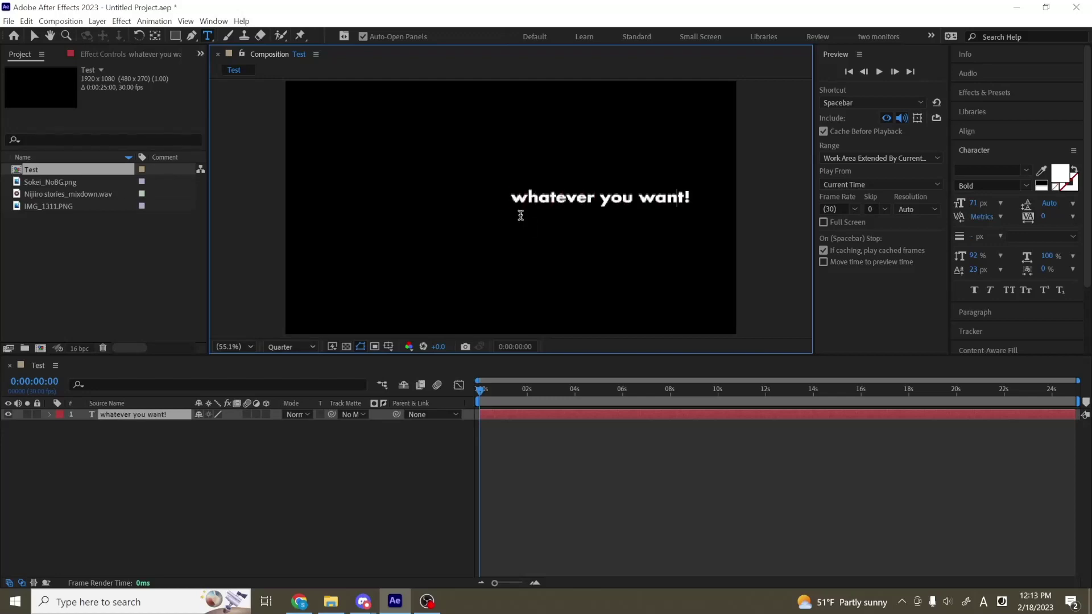
Enlarge the "whatever you want!" text to 78 px and move it near the centre of the frame.
{"action": "left_click", "coordinate": [512, 198]}
{"action": "left_click", "coordinate": [588, 202]}
{"action": "triple_click", "coordinate": [601, 219]}
{"action": "left_click_drag", "start_coordinate": [973, 203], "coordinate": [979, 203]}
{"action": "left_click", "coordinate": [34, 36]}
{"action": "left_click_drag", "start_coordinate": [582, 211], "coordinate": [568, 213]}
Give the "whatever you want!" text a muted red stroke 7 px wide.
{"action": "left_click", "coordinate": [1074, 191]}
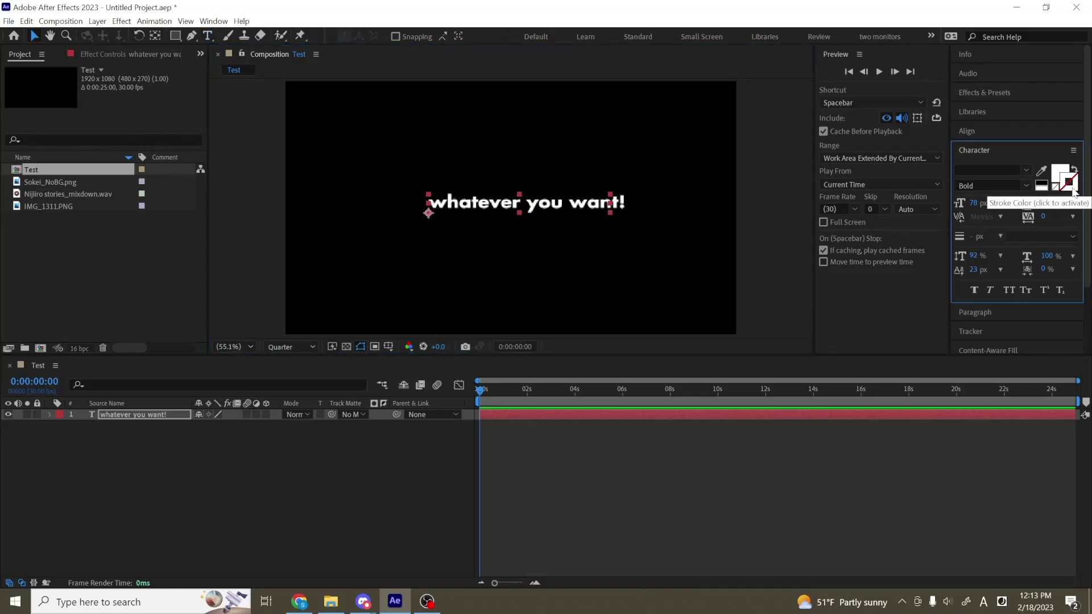
{"action": "left_click", "coordinate": [1074, 192]}
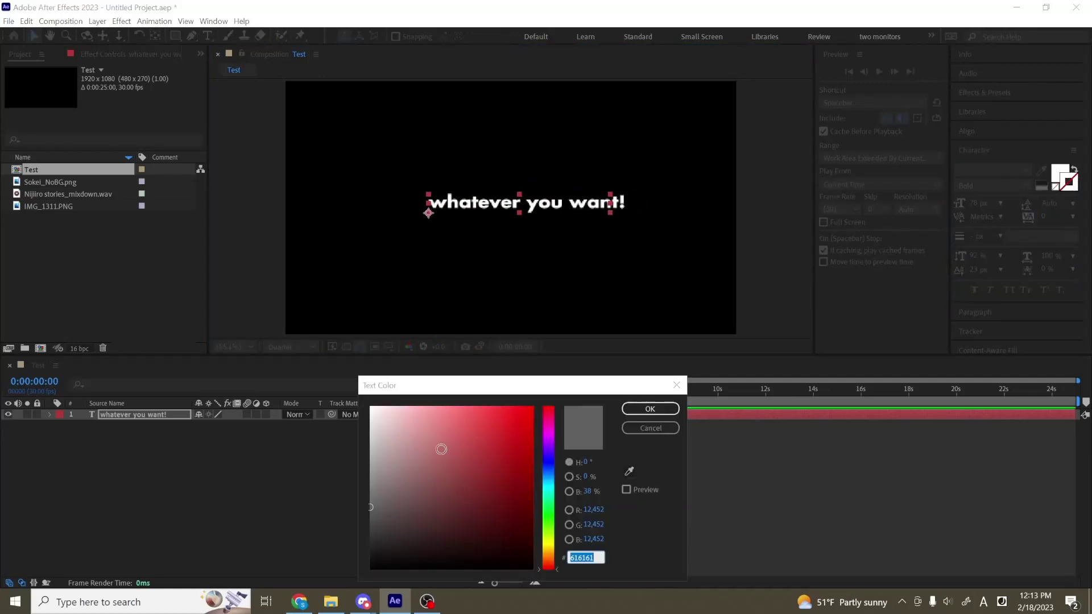
{"action": "left_click", "coordinate": [441, 449]}
{"action": "left_click", "coordinate": [649, 411]}
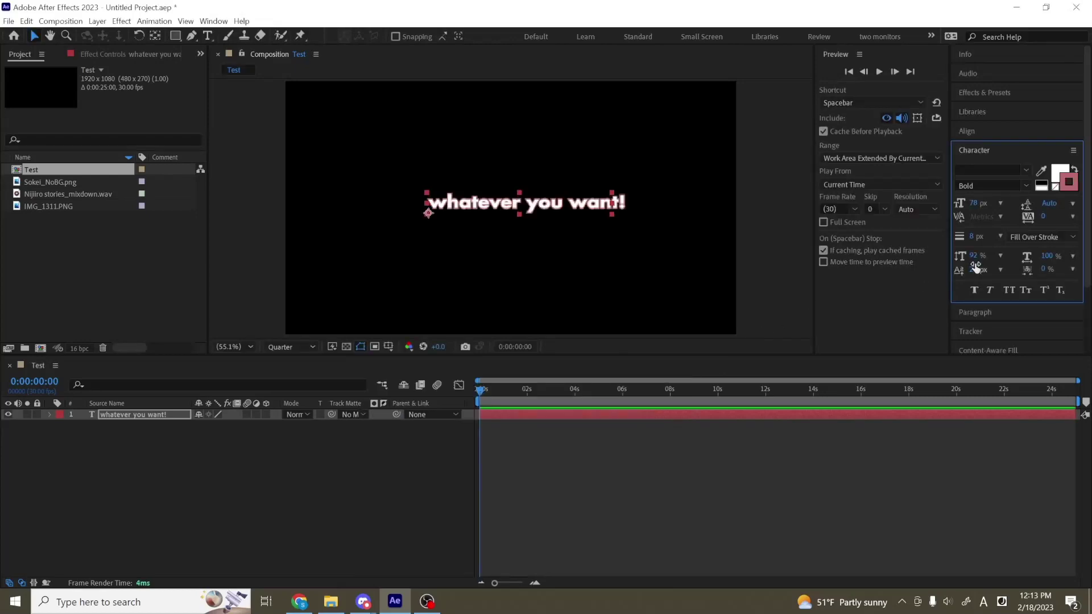
{"action": "mouse_move", "coordinate": [972, 236]}
{"action": "left_mouse_down"}
{"action": "mouse_move", "coordinate": [989, 240]}
{"action": "mouse_move", "coordinate": [975, 240]}
{"action": "left_mouse_up"}
{"action": "left_click", "coordinate": [555, 215]}
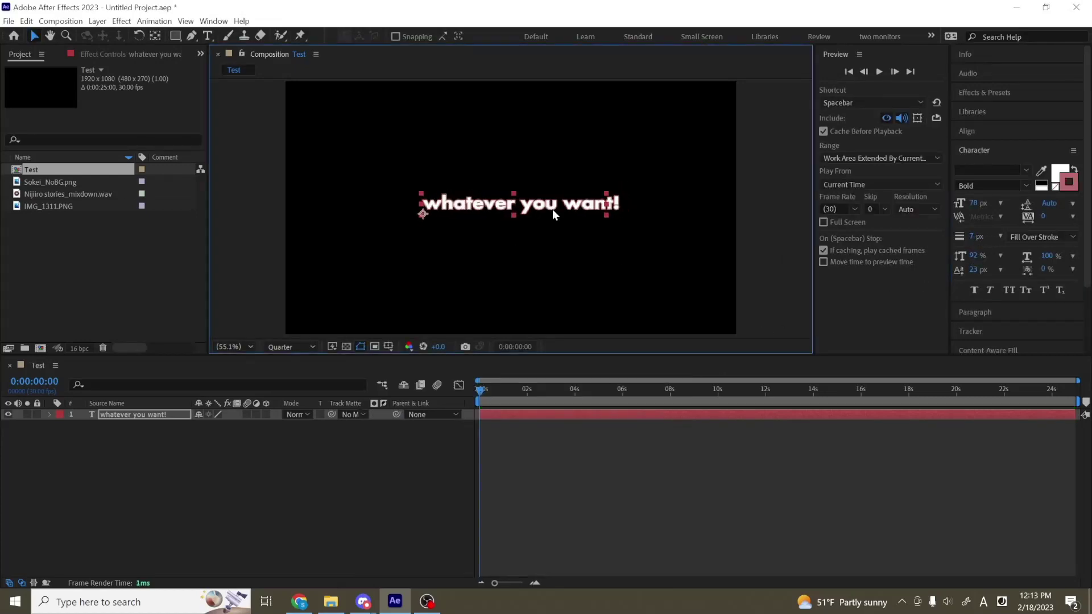
Set the composition preview resolution to Full and nudge the text closer to the frame's centre.
{"action": "left_click", "coordinate": [291, 346]}
{"action": "left_click", "coordinate": [288, 371]}
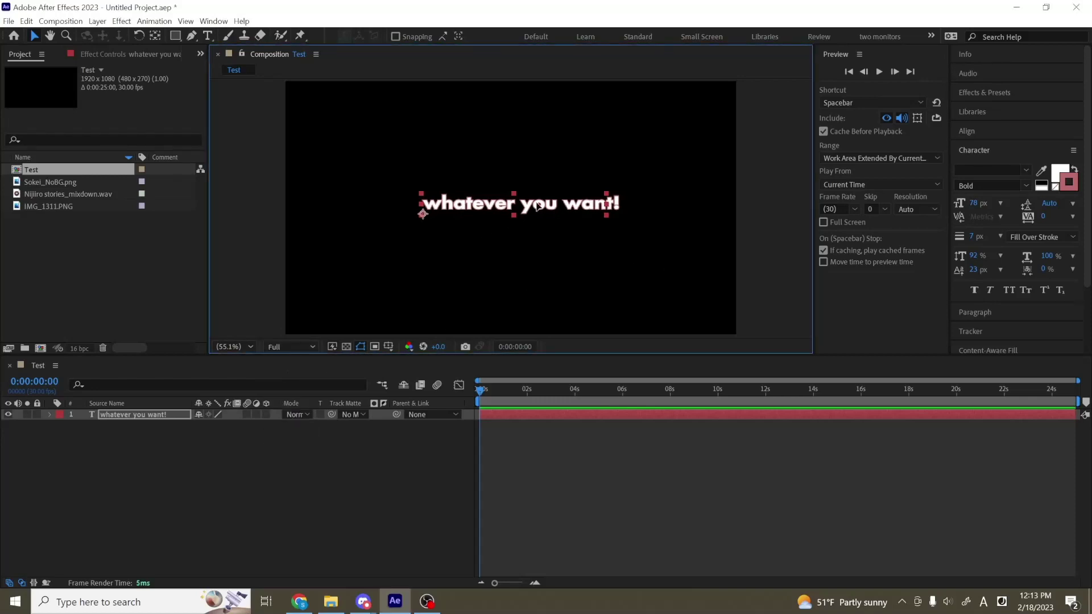
{"action": "left_click_drag", "start_coordinate": [537, 206], "coordinate": [533, 210]}
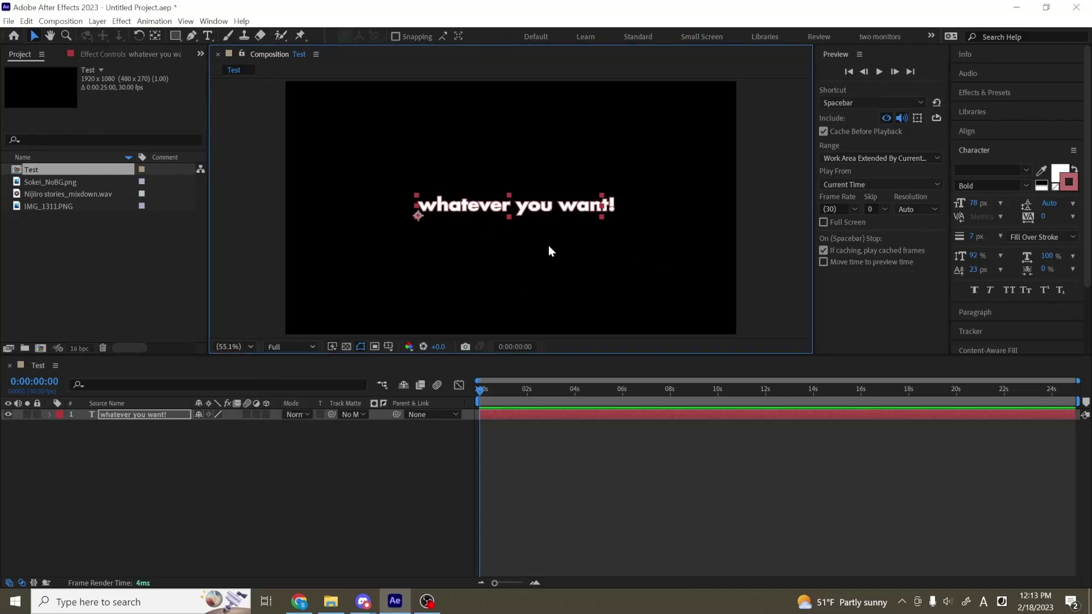
Add a second text layer reading "You can make more text!" below the first text in the frame.
{"action": "left_click", "coordinate": [207, 37]}
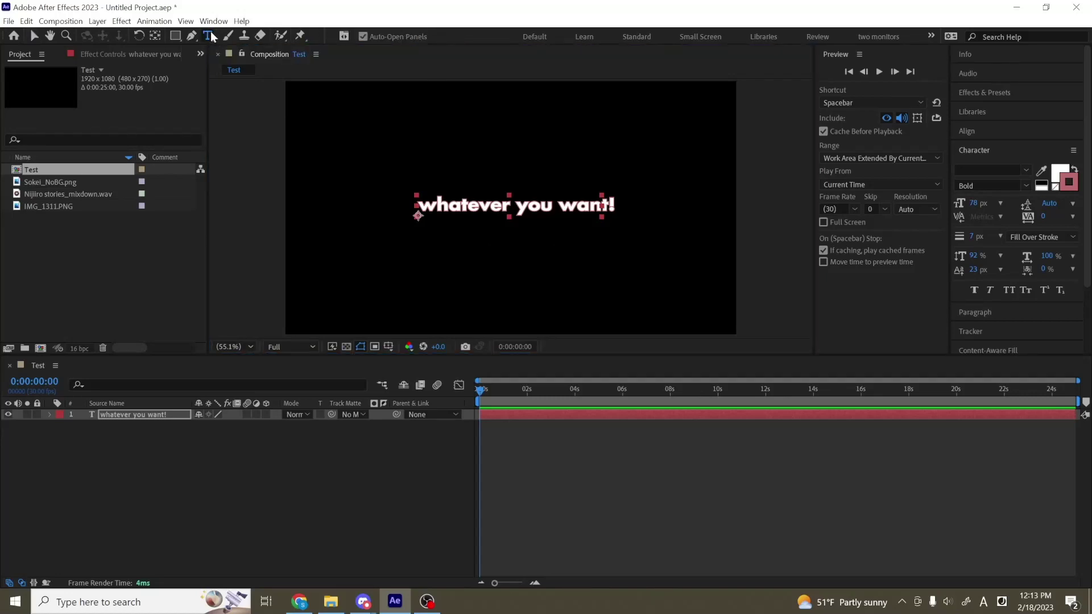
{"action": "left_click", "coordinate": [417, 263]}
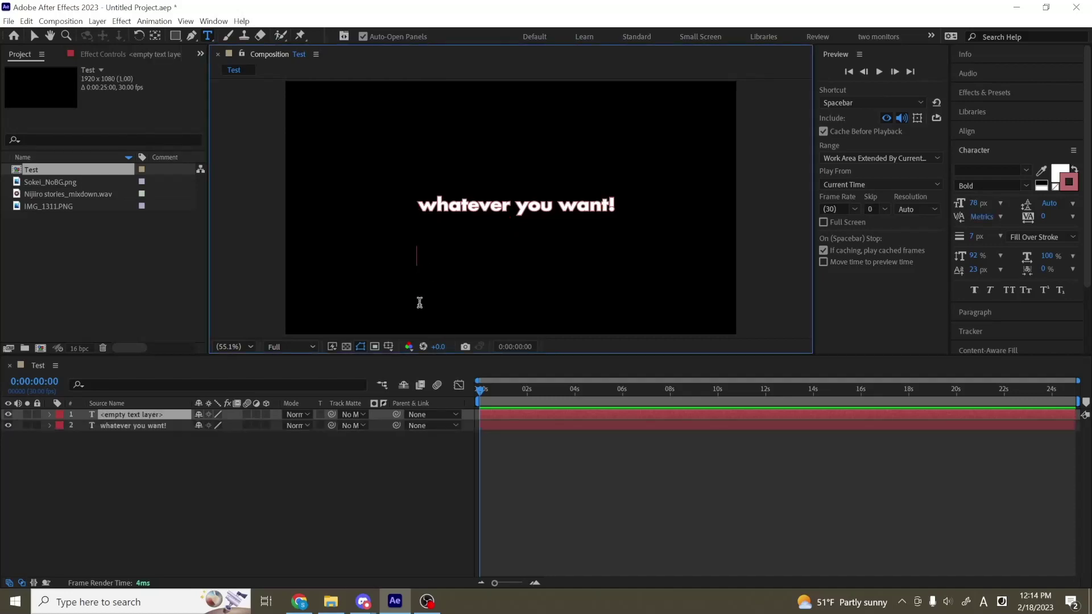
{"action": "type", "text": "YOu can m"}
{"action": "key", "text": "BackSpace"}
{"action": "key", "text": "ctrl+a"}
{"action": "type", "text": "You can "}
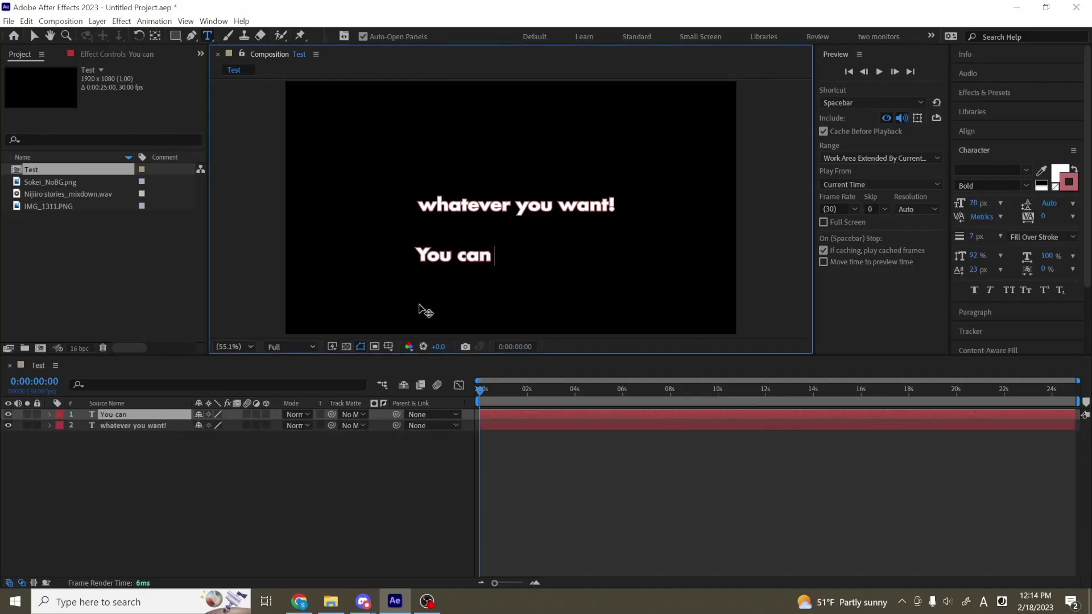
{"action": "type", "text": "make more text!"}
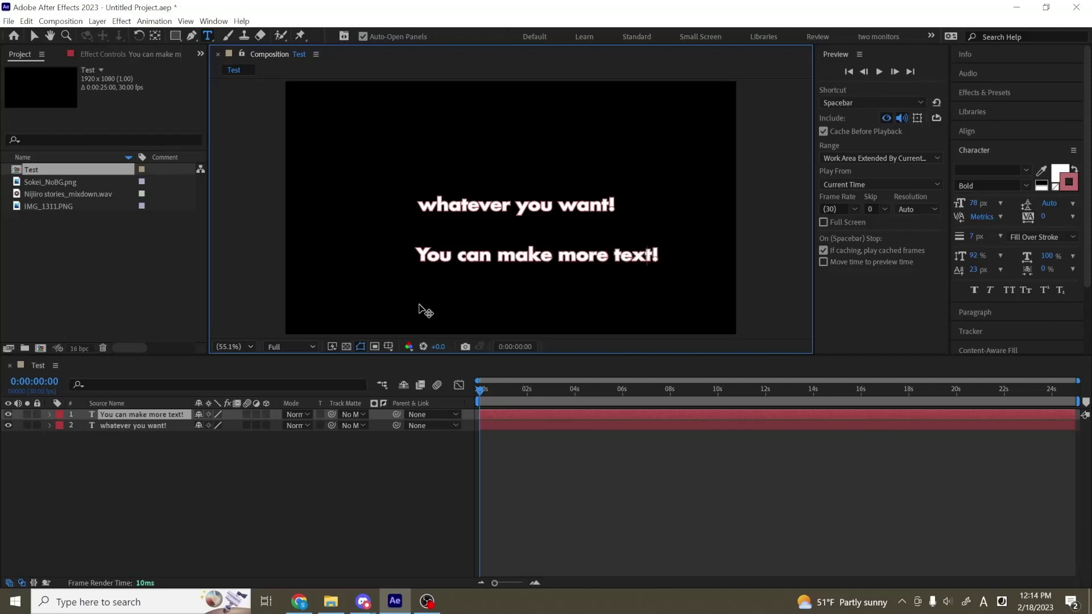
{"action": "left_click", "coordinate": [34, 35]}
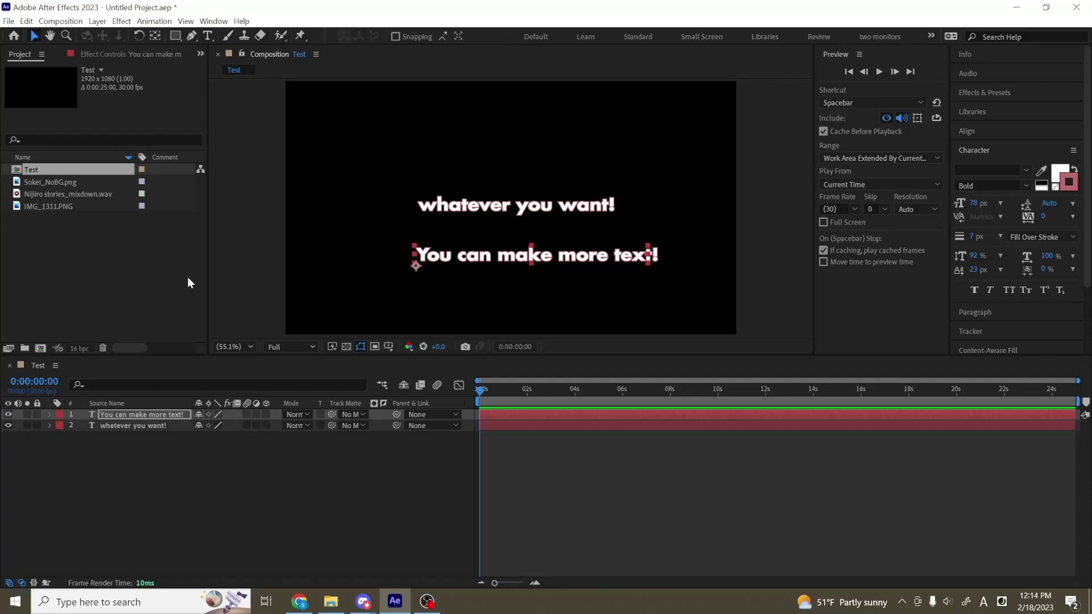
Create a light pink solid layer at the composition size of 1920x1080 px.
{"action": "right_click", "coordinate": [160, 469]}
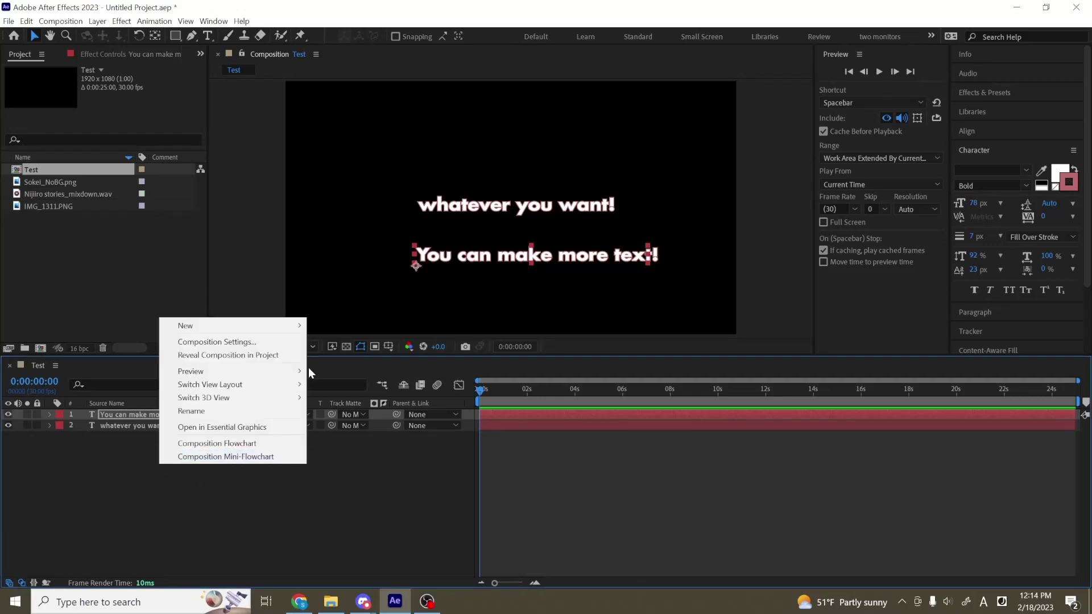
{"action": "mouse_move", "coordinate": [268, 326]}
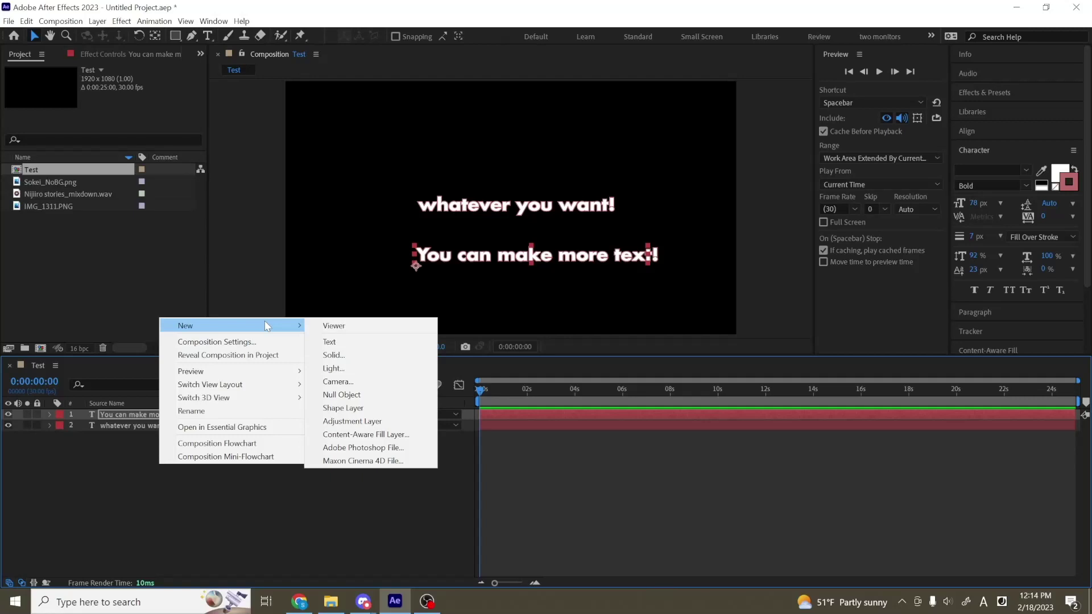
{"action": "left_click", "coordinate": [349, 354]}
{"action": "left_click_drag", "start_coordinate": [443, 237], "coordinate": [436, 211]}
{"action": "left_click", "coordinate": [468, 418]}
{"action": "left_click_drag", "start_coordinate": [439, 439], "coordinate": [499, 395]}
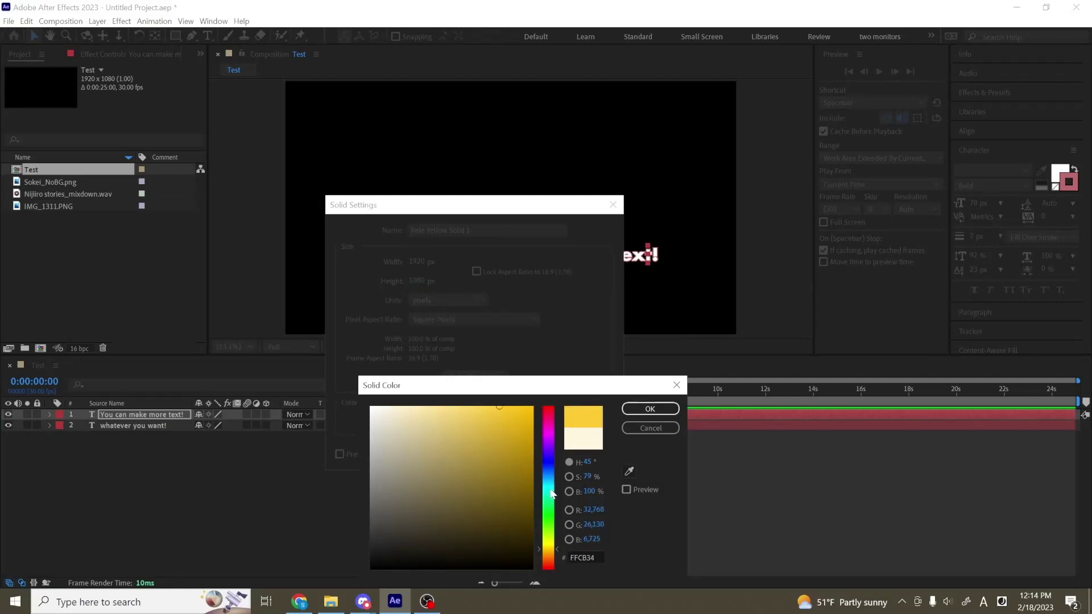
{"action": "left_click", "coordinate": [552, 422]}
{"action": "left_click", "coordinate": [420, 403]}
{"action": "left_click", "coordinate": [650, 408]}
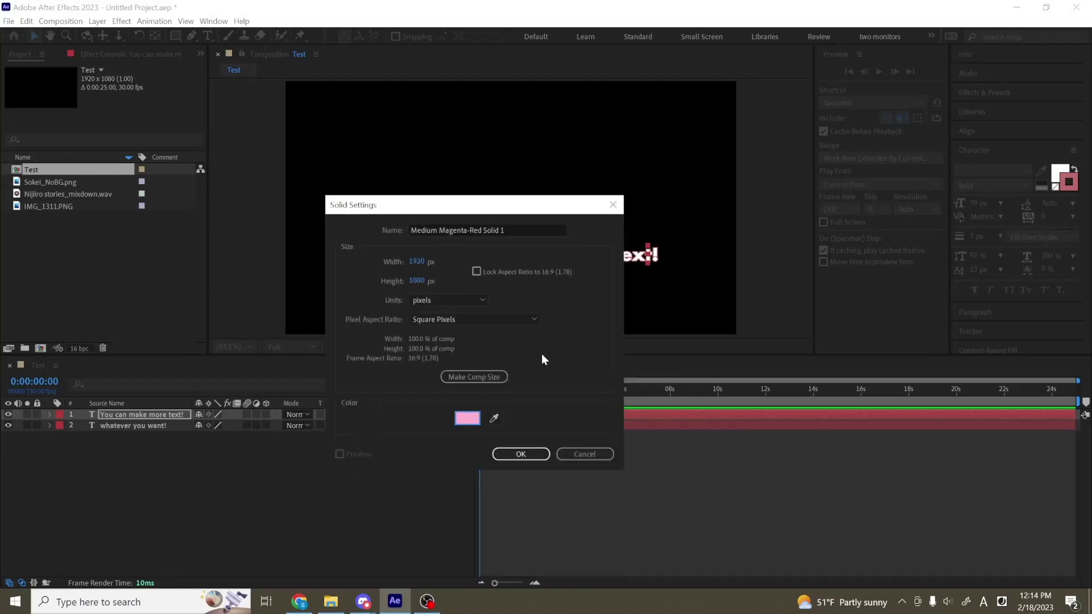
{"action": "left_click", "coordinate": [526, 456]}
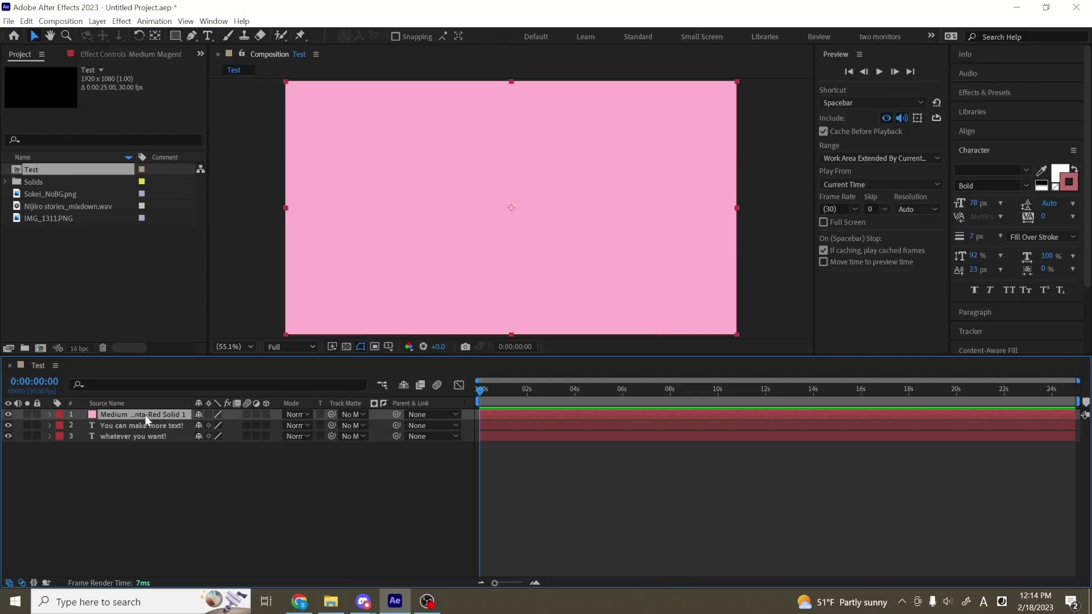
Move the pink solid beneath both text layers in the layer stack.
{"action": "left_click", "coordinate": [162, 425]}
{"action": "left_click", "coordinate": [157, 438]}
{"action": "left_click_drag", "start_coordinate": [158, 417], "coordinate": [142, 439]}
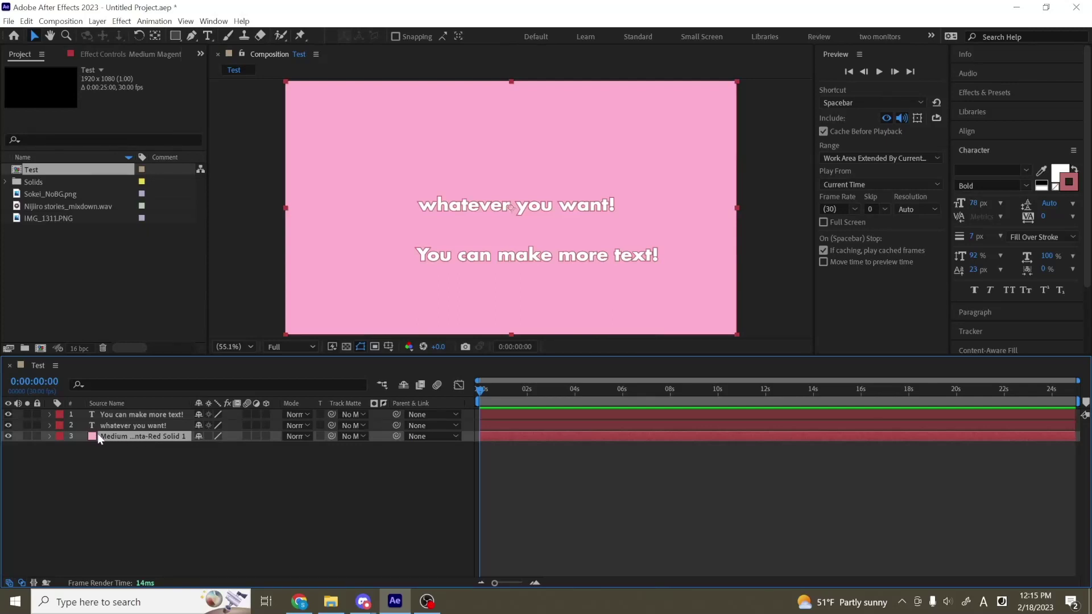
Create a second full-size solid in light cyan (B0F2FF) directly above the pink solid.
{"action": "right_click", "coordinate": [68, 435]}
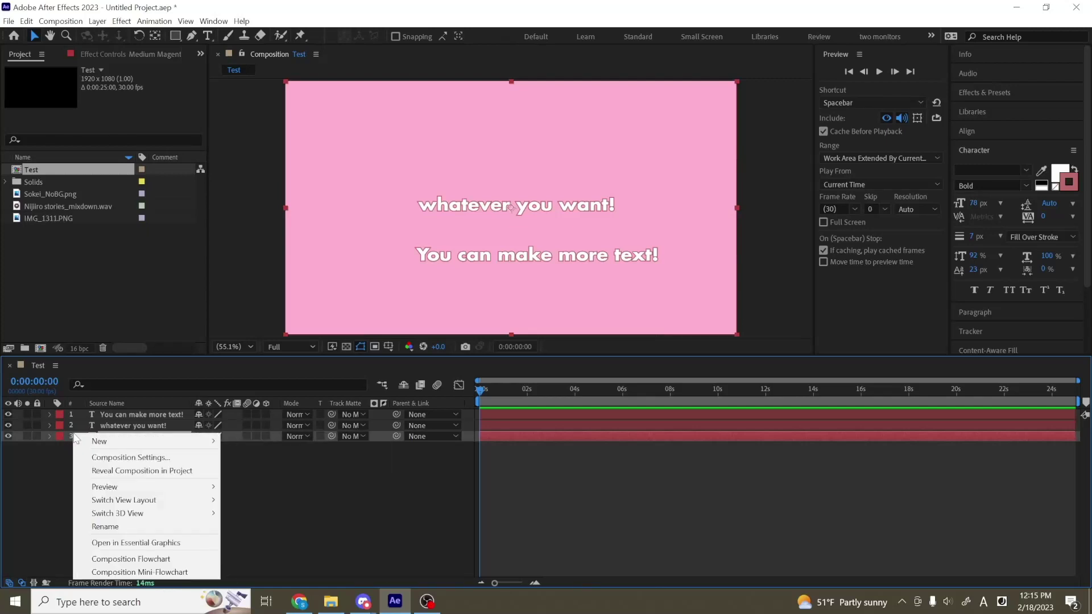
{"action": "mouse_move", "coordinate": [156, 443]}
{"action": "left_click", "coordinate": [264, 470]}
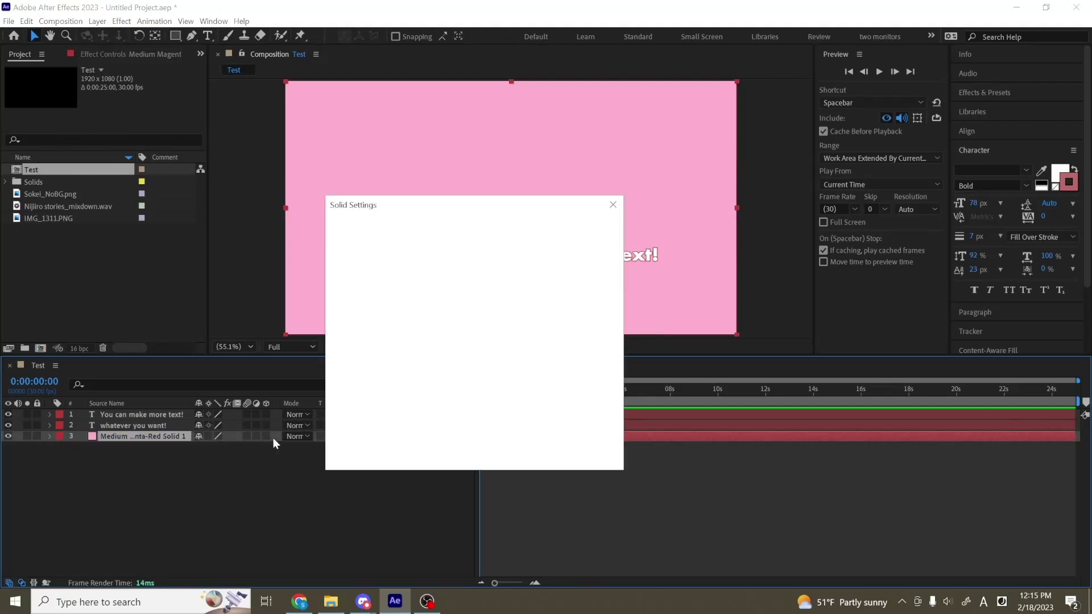
{"action": "left_click", "coordinate": [467, 421]}
{"action": "left_click", "coordinate": [550, 482]}
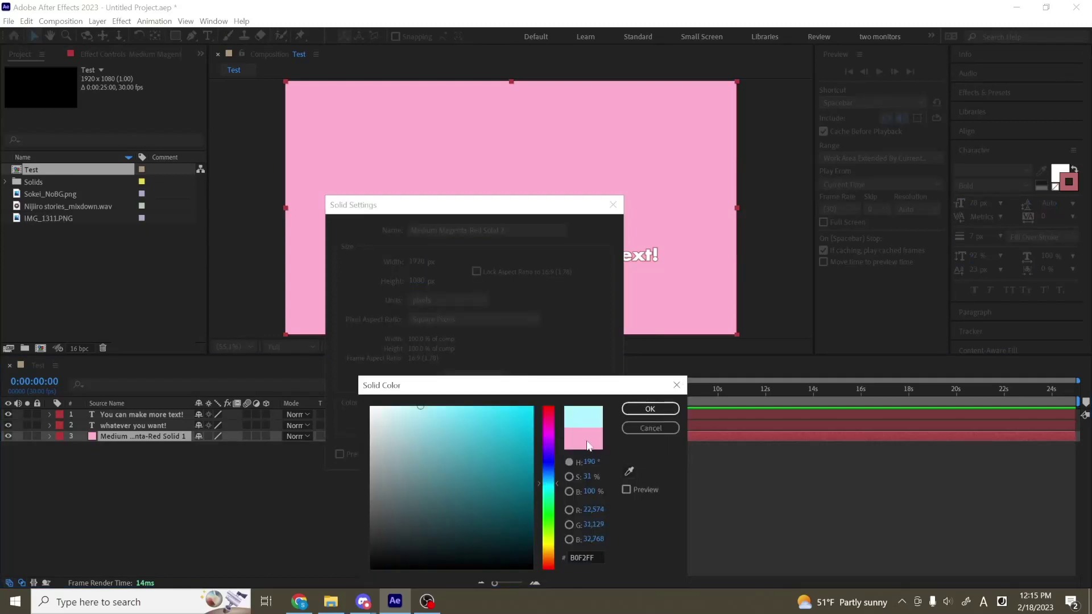
{"action": "left_click", "coordinate": [650, 408]}
{"action": "left_click", "coordinate": [521, 454]}
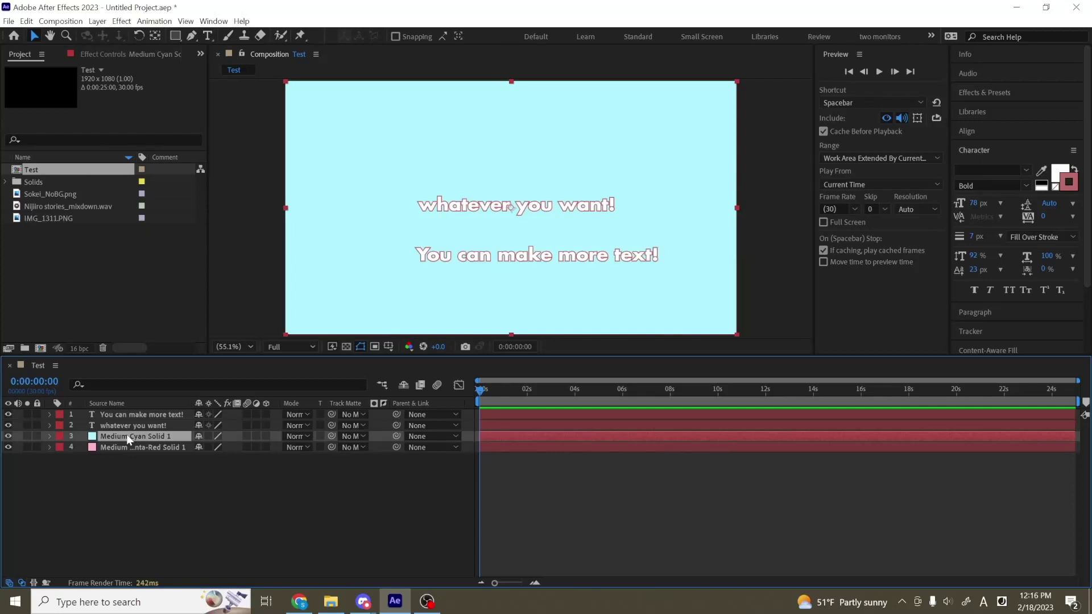
Change the cyan solid's colour to light lime green in its solid settings.
{"action": "key", "text": "ctrl+shift+y"}
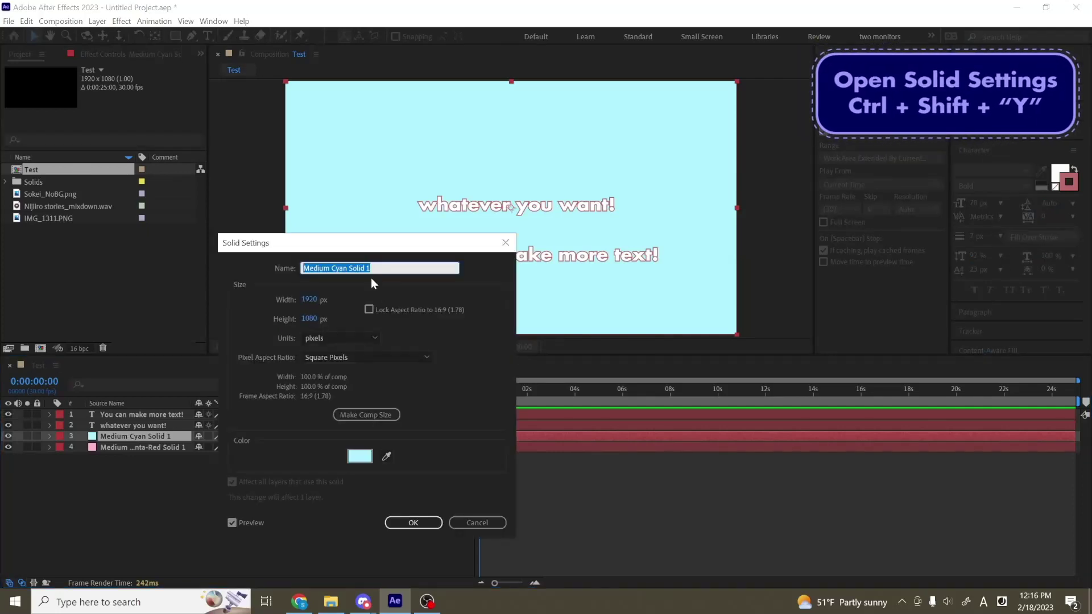
{"action": "left_click_drag", "start_coordinate": [337, 248], "coordinate": [452, 189]}
{"action": "left_click", "coordinate": [475, 398]}
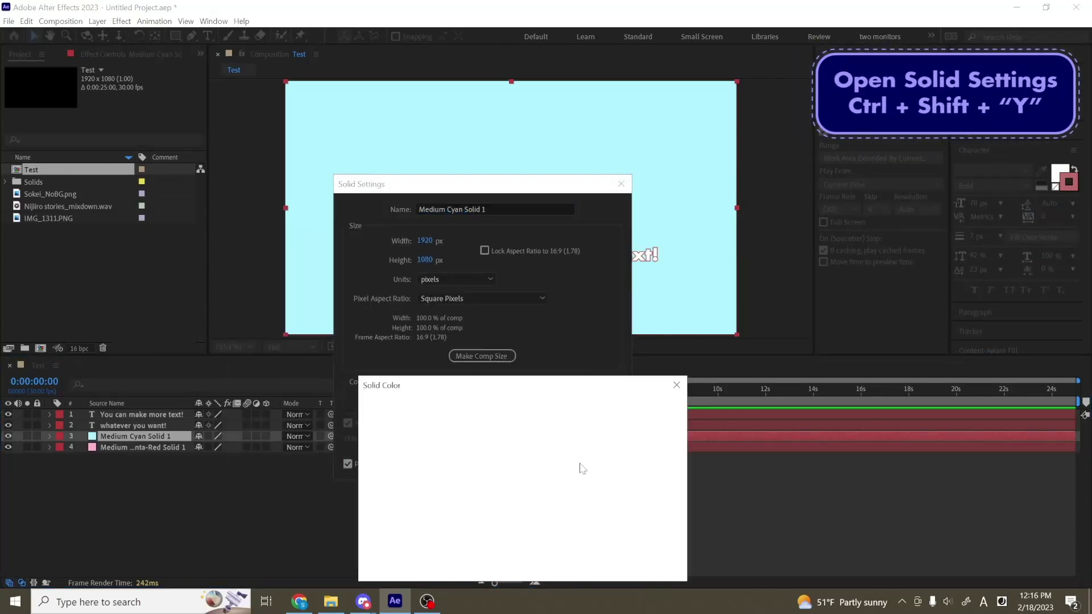
{"action": "left_click", "coordinate": [549, 528]}
{"action": "left_click", "coordinate": [650, 409]}
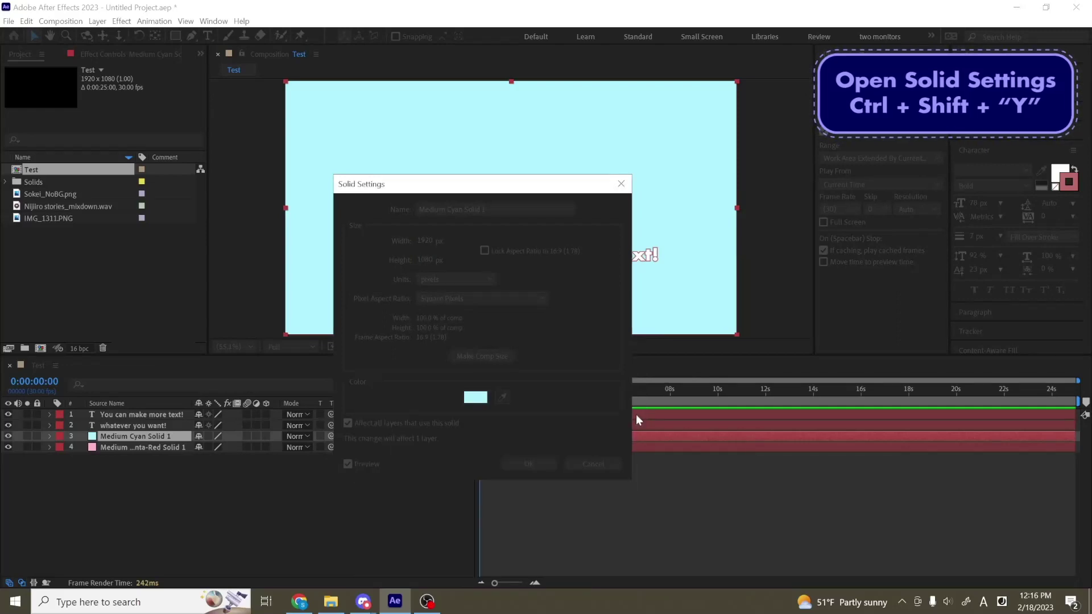
{"action": "left_click", "coordinate": [549, 466]}
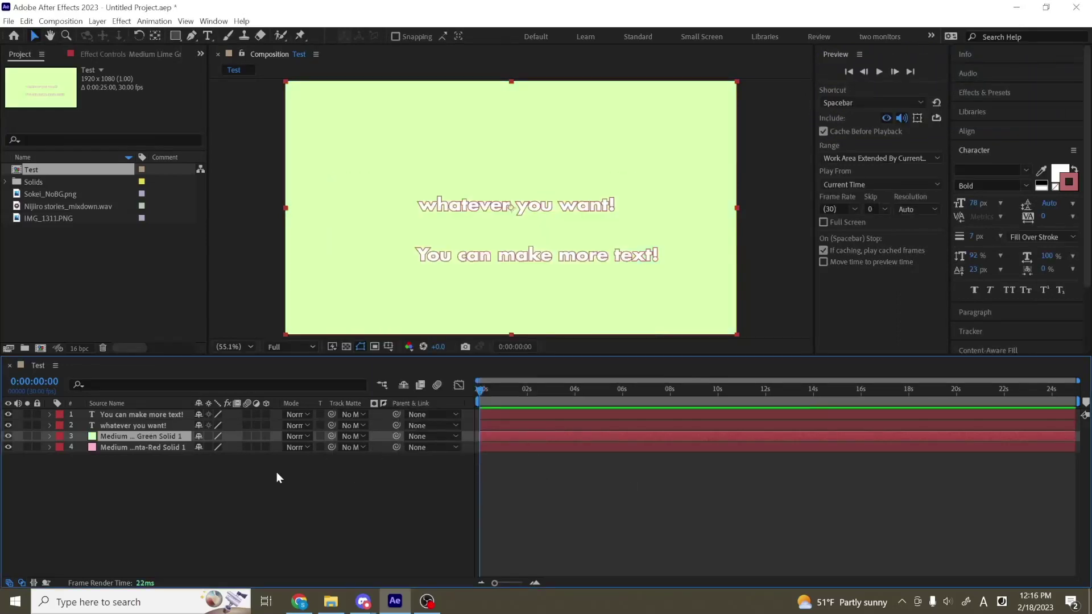
Create an empty shape layer directly above the lime green solid, with the Selection tool active again.
{"action": "right_click", "coordinate": [223, 478]}
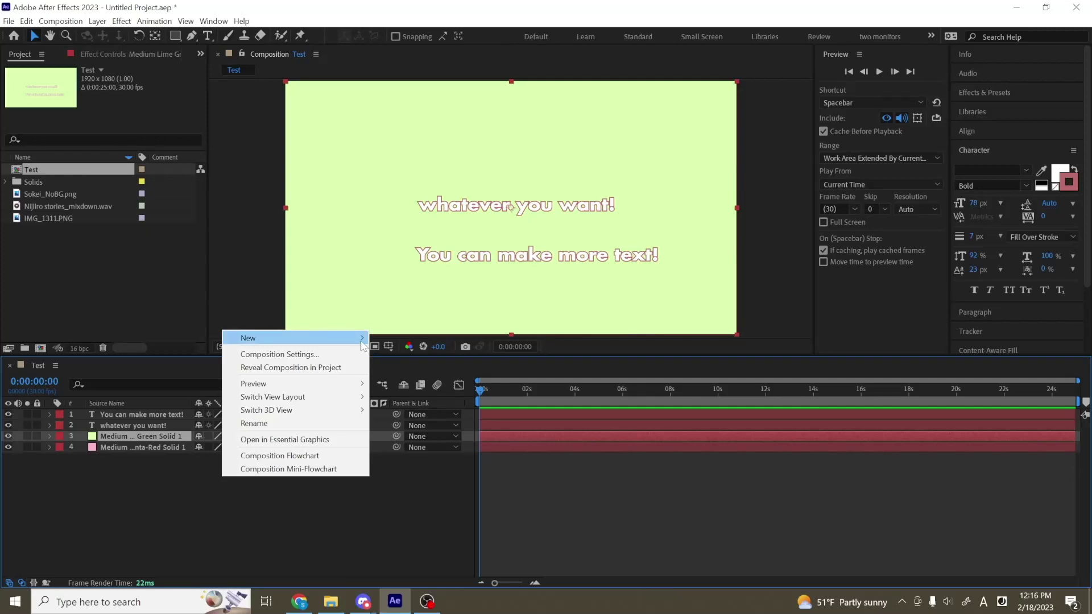
{"action": "mouse_move", "coordinate": [361, 340]}
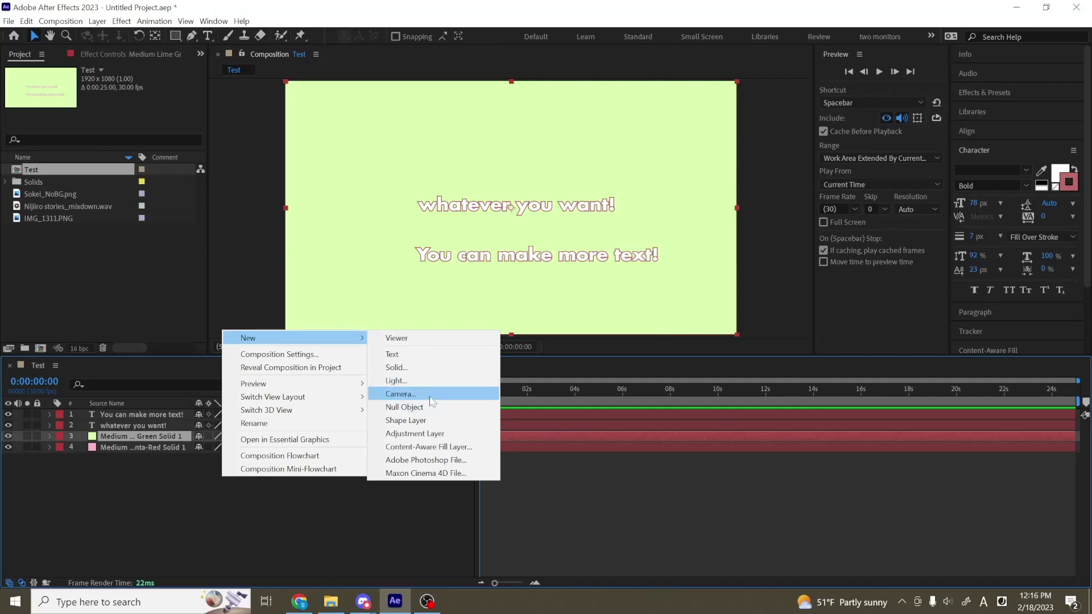
{"action": "left_click", "coordinate": [424, 420]}
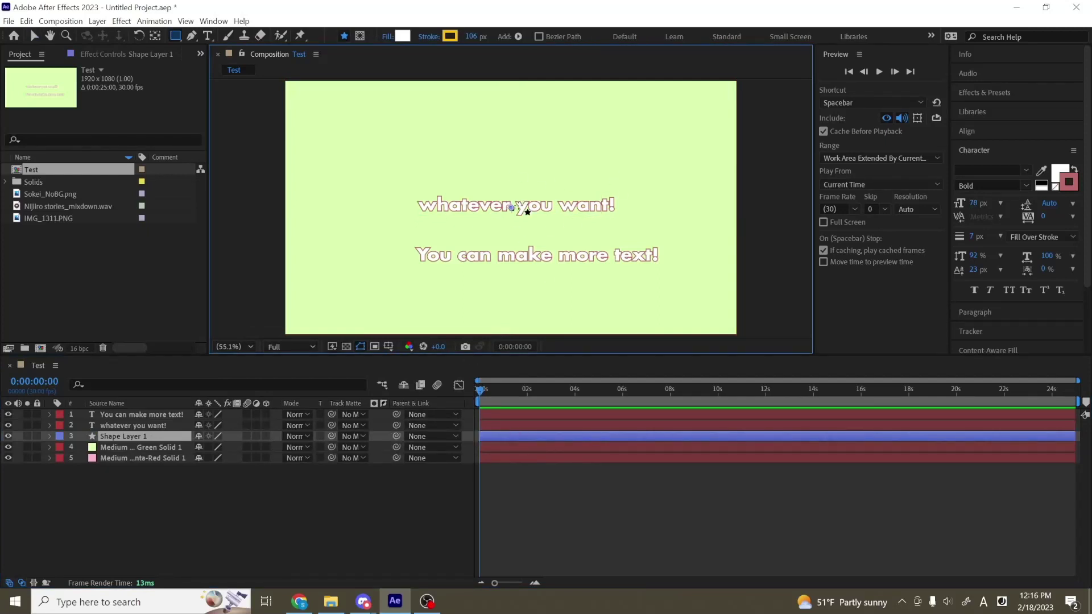
{"action": "key", "text": "v"}
{"action": "left_click", "coordinate": [101, 436]}
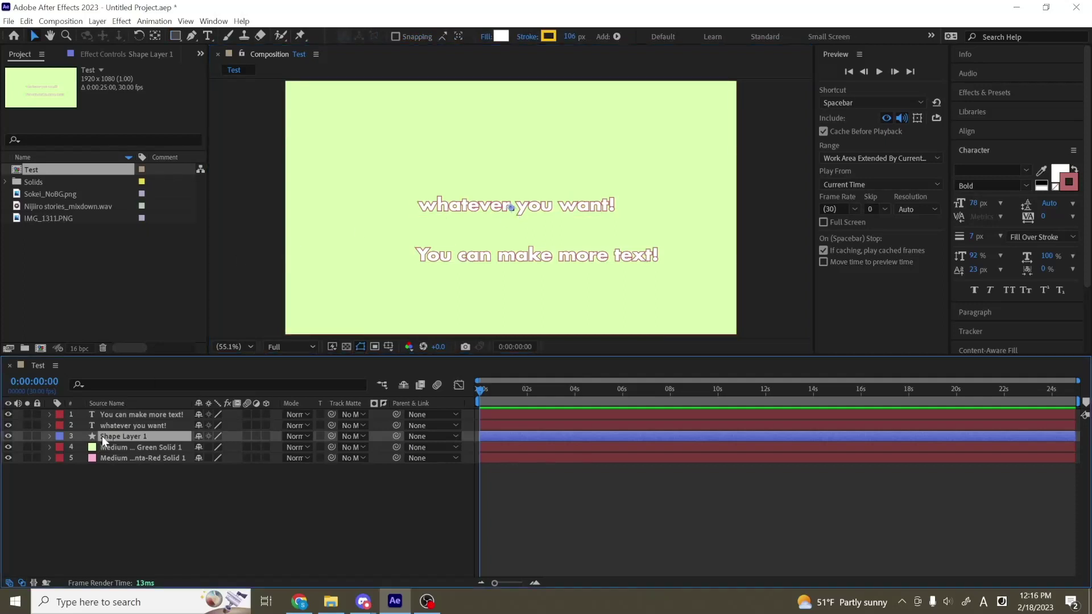
Add a rectangle path to the contents of the new shape layer.
{"action": "left_click", "coordinate": [49, 436]}
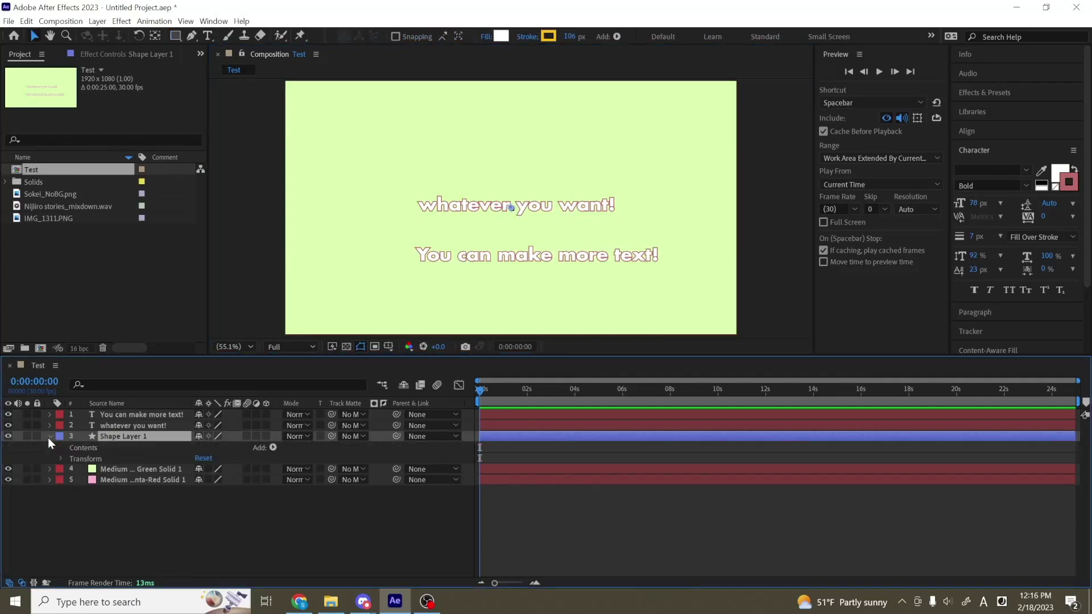
{"action": "left_click", "coordinate": [273, 447]}
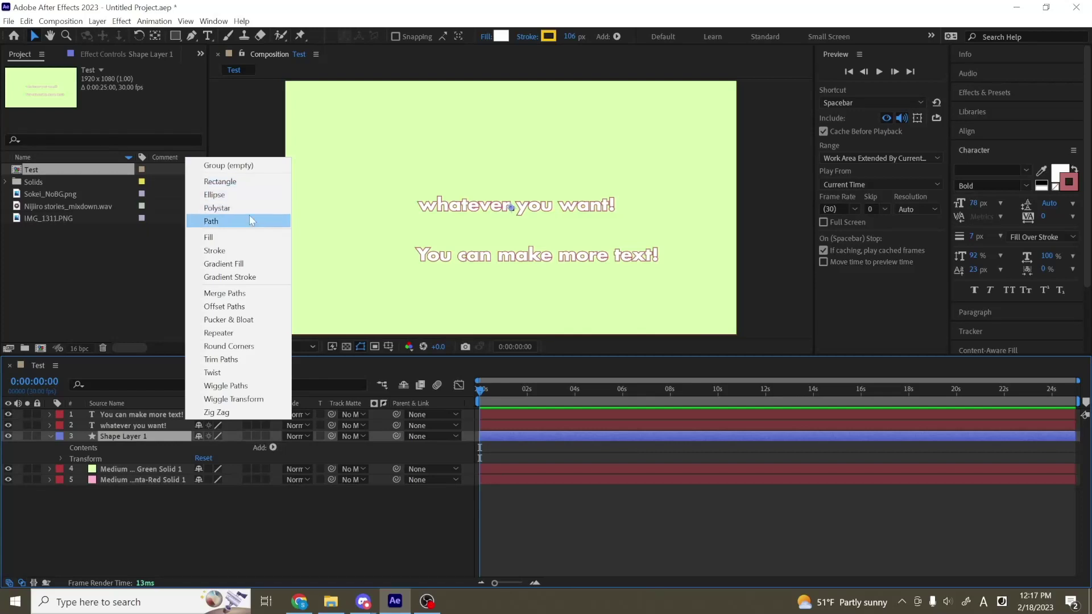
{"action": "left_click", "coordinate": [256, 184]}
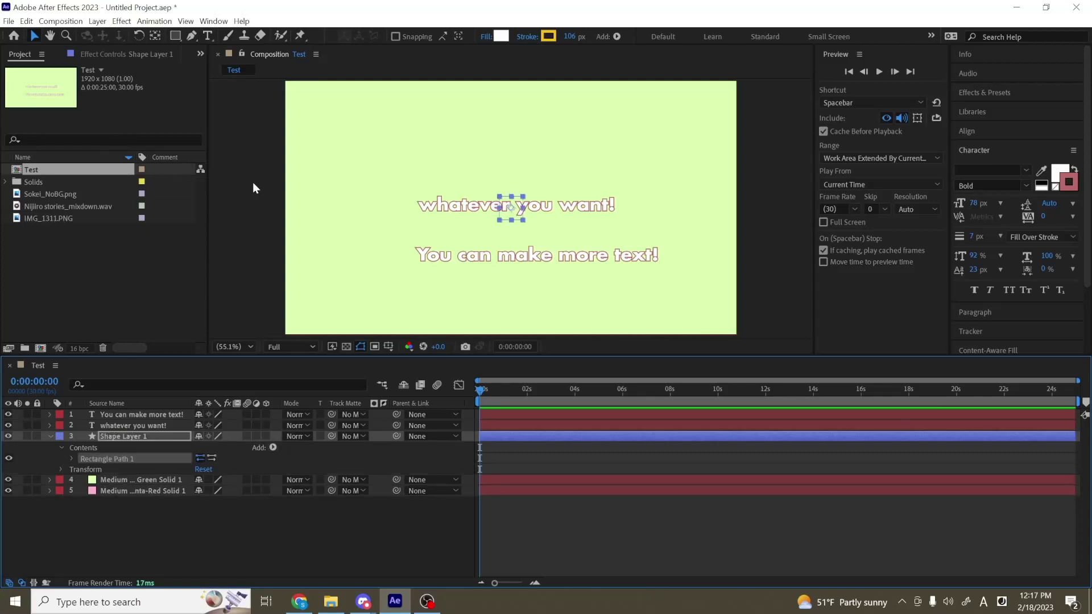
Set the rectangle path's size to 229 by 229 and its roundness to 50.
{"action": "left_click", "coordinate": [72, 458]}
{"action": "mouse_move", "coordinate": [233, 468]}
{"action": "left_mouse_down"}
{"action": "mouse_move", "coordinate": [319, 465]}
{"action": "mouse_move", "coordinate": [209, 490]}
{"action": "mouse_move", "coordinate": [232, 488]}
{"action": "left_mouse_up"}
{"action": "key", "text": "ctrl+z"}
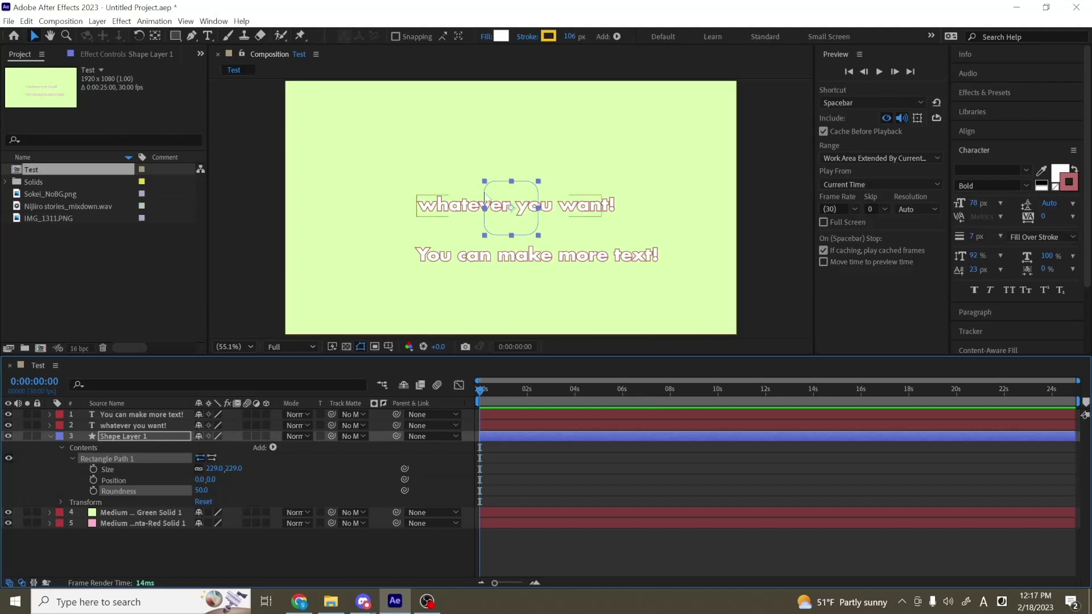
Add a fill and a stroke to the shape layer holding the rounded rectangle.
{"action": "left_click", "coordinate": [179, 439]}
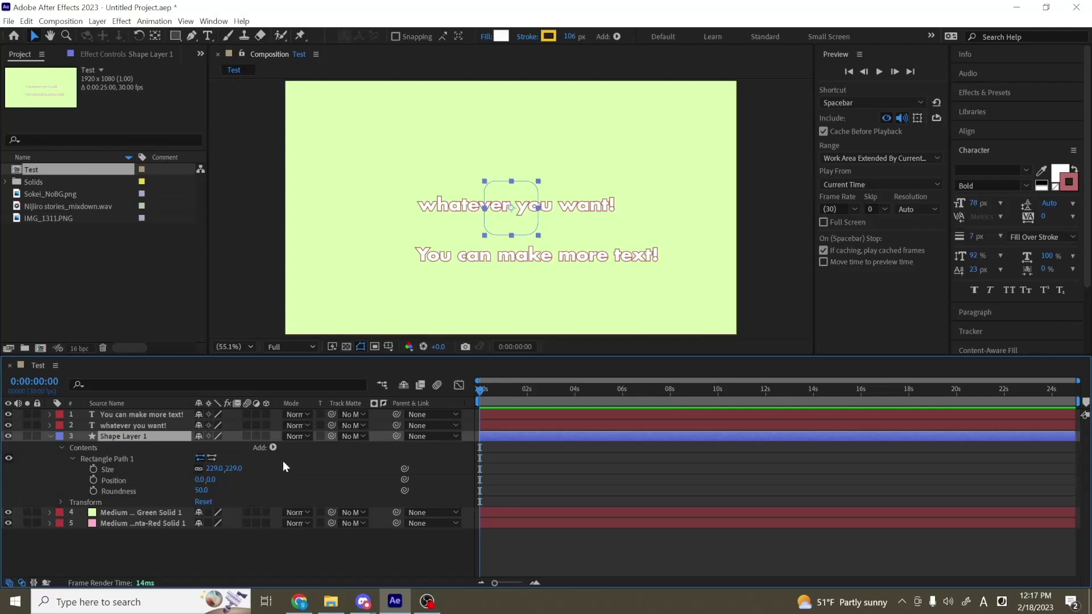
{"action": "left_click", "coordinate": [273, 449]}
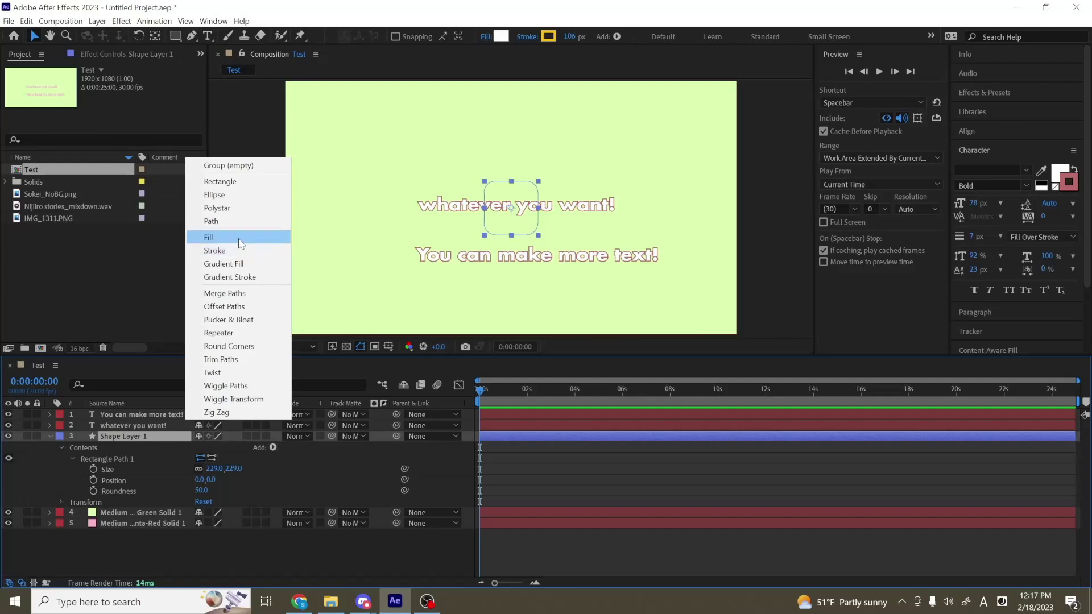
{"action": "left_click", "coordinate": [228, 237]}
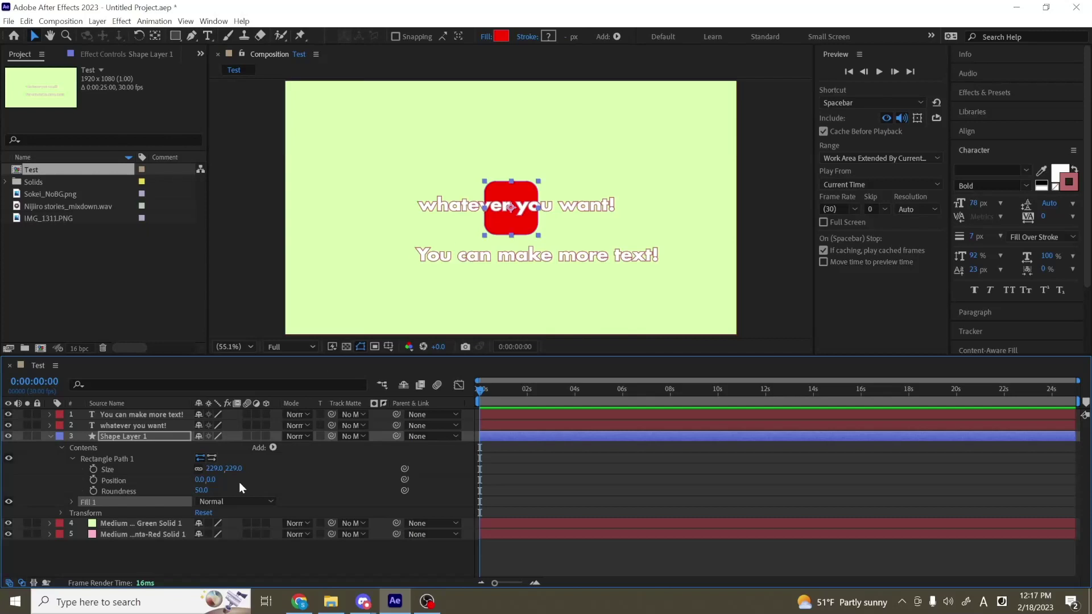
{"action": "left_click", "coordinate": [272, 448]}
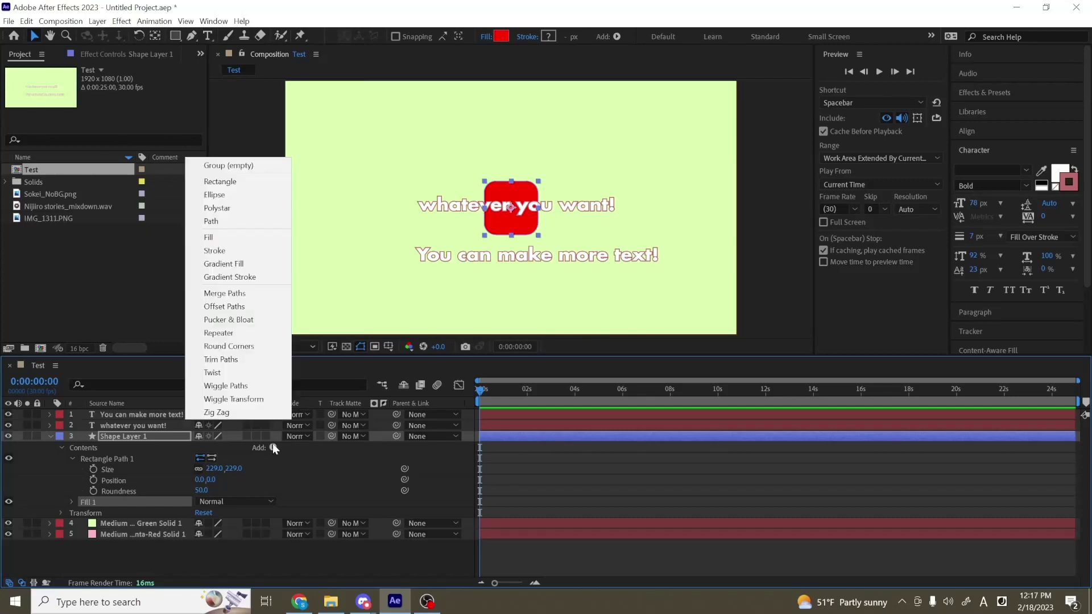
{"action": "left_click", "coordinate": [245, 251]}
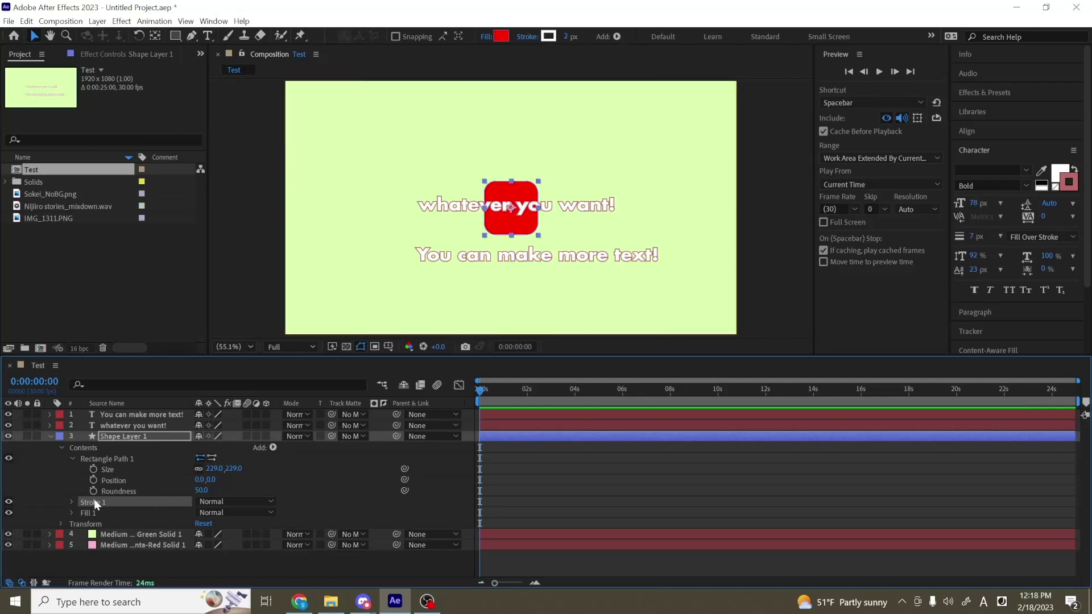
Set the rounded rectangle's fill colour to white (FFFFFF) and its stroke colour to black (000000), then deselect the layer.
{"action": "left_click", "coordinate": [501, 37]}
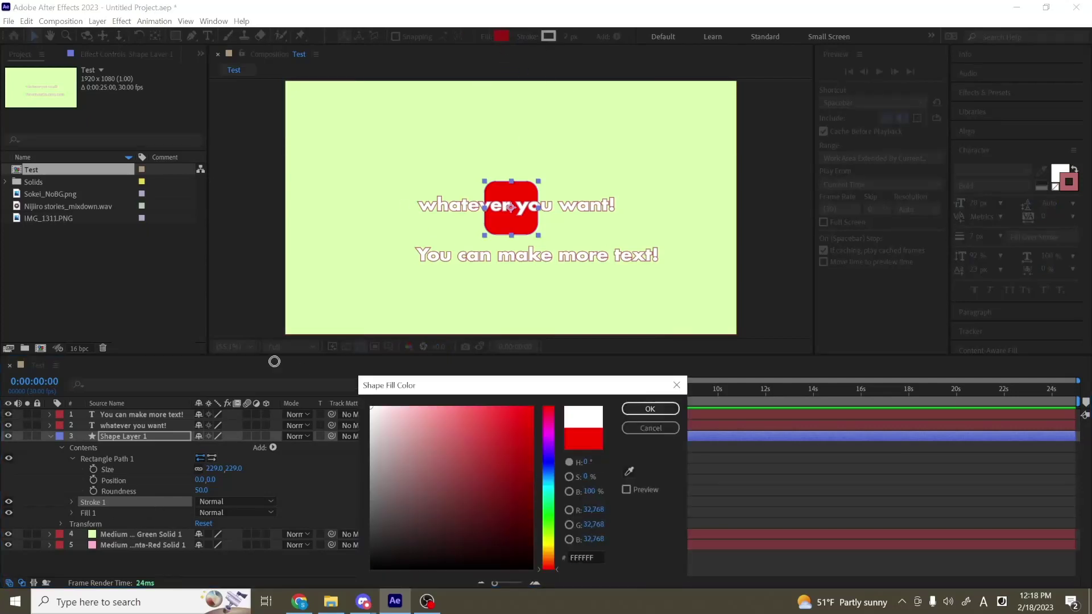
{"action": "left_click", "coordinate": [626, 409]}
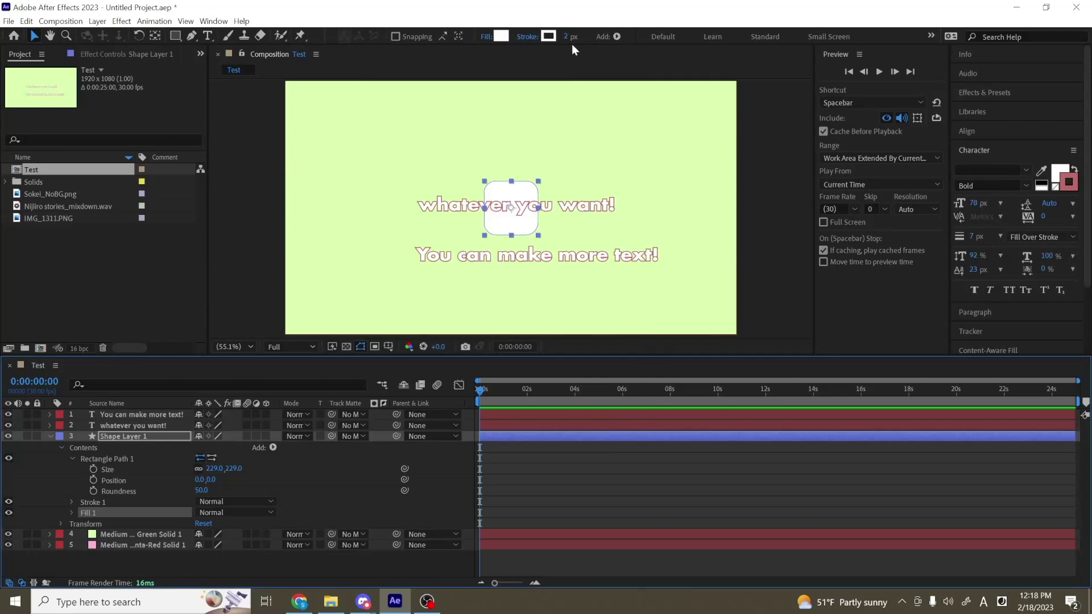
{"action": "left_click", "coordinate": [550, 36]}
{"action": "left_click", "coordinate": [532, 568]}
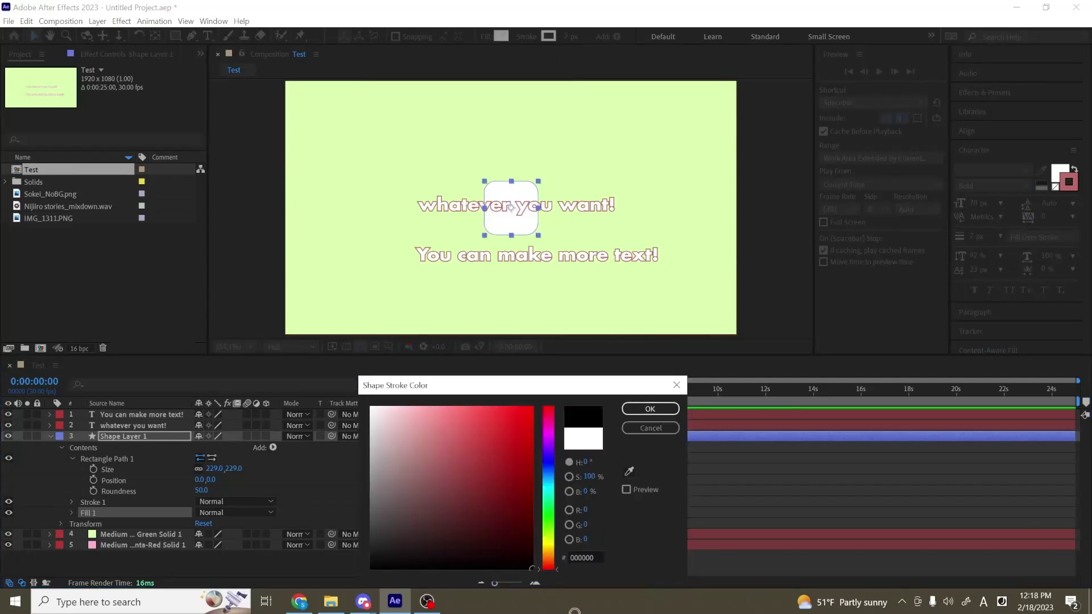
{"action": "left_click", "coordinate": [651, 407]}
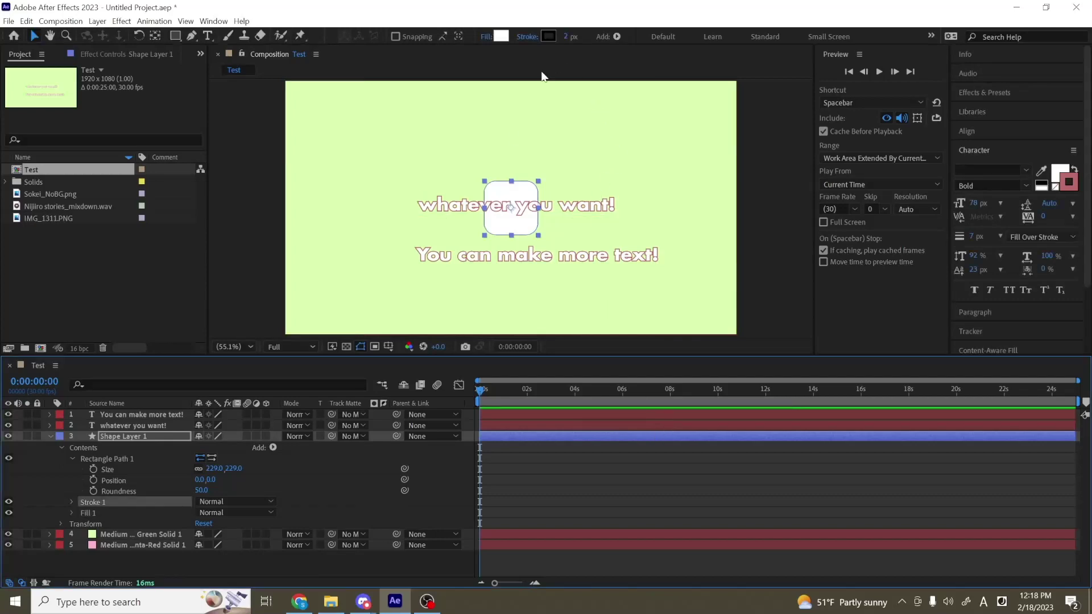
{"action": "left_click", "coordinate": [72, 439]}
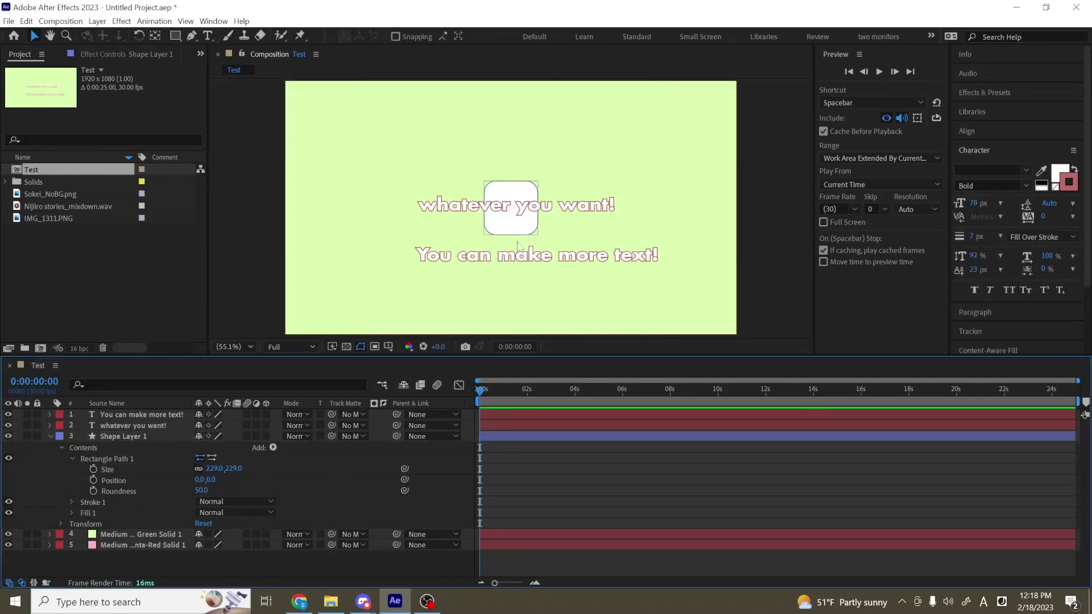
Draw a five-pointed star in the upper-left area of the composition within the existing shape layer.
{"action": "left_click", "coordinate": [142, 437]}
{"action": "key", "text": "s"}
{"action": "key", "text": "s"}
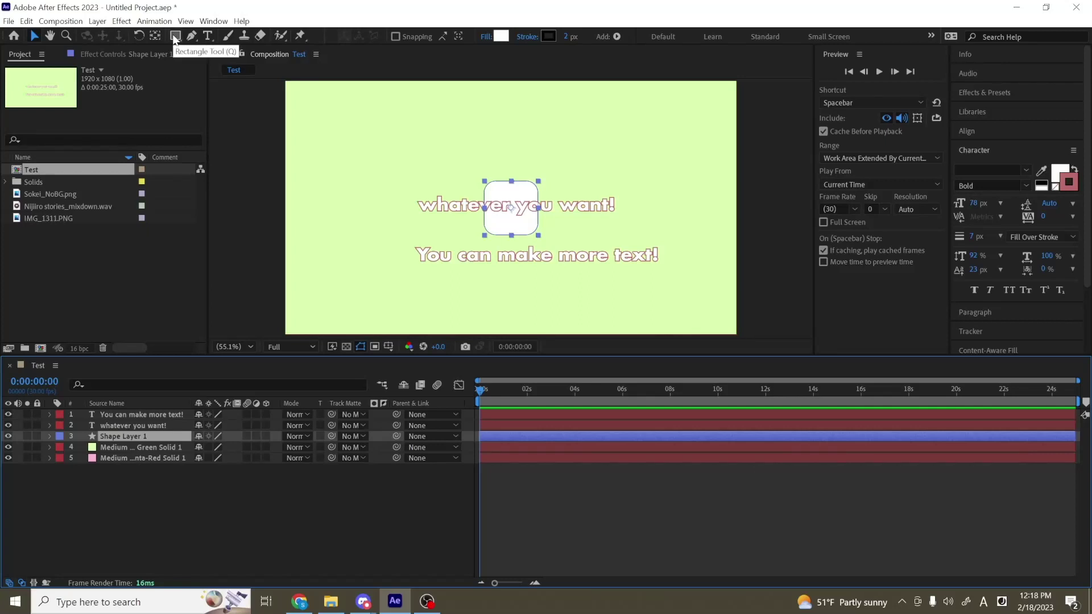
{"action": "left_click_drag", "start_coordinate": [179, 39], "coordinate": [222, 49]}
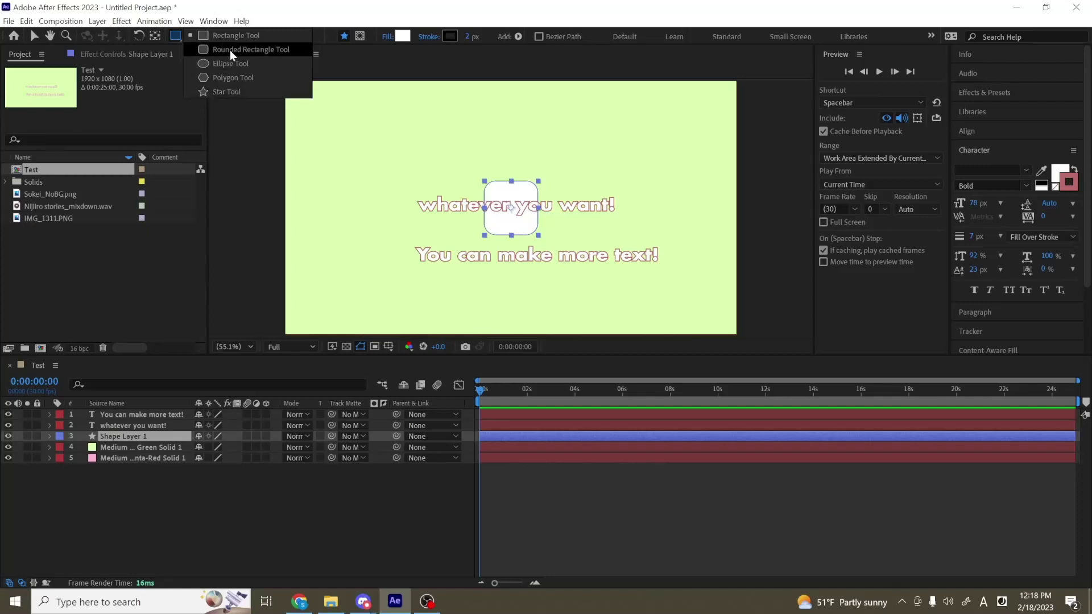
{"action": "left_click", "coordinate": [254, 90]}
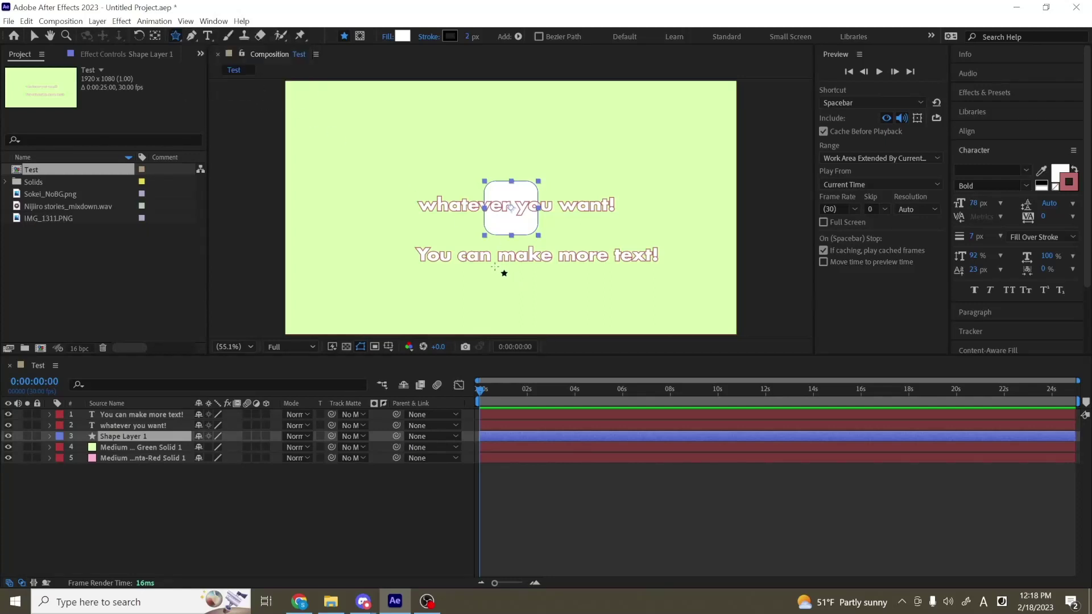
{"action": "left_click_drag", "start_coordinate": [374, 150], "coordinate": [341, 189]}
Draw a wide rounded rectangle in the composition's upper-right area as a separate shape layer with a 9 px stroke, and collapse the layer properties.
{"action": "left_click", "coordinate": [134, 425]}
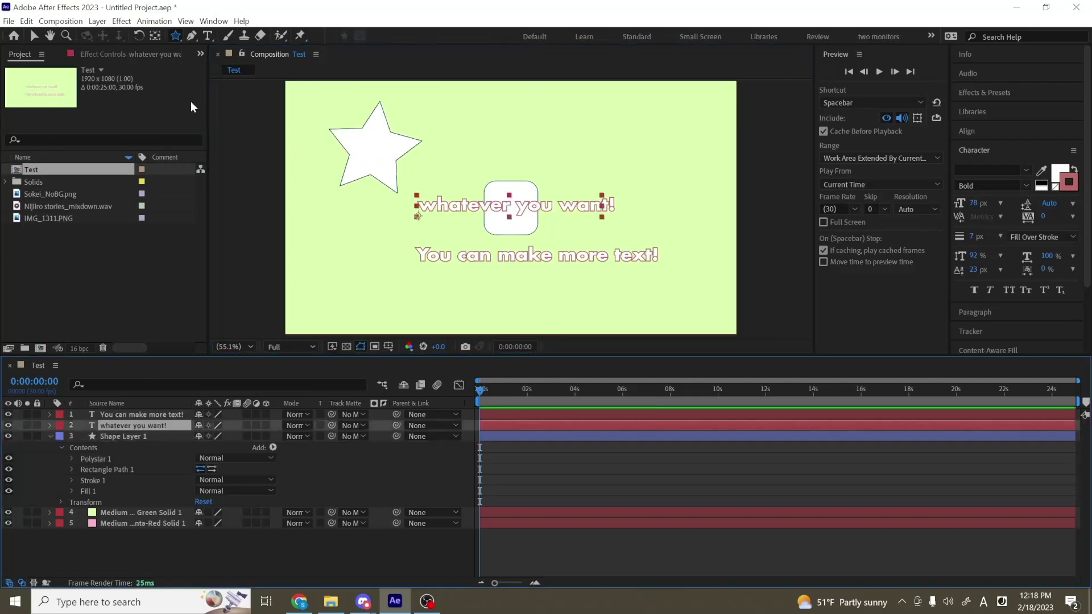
{"action": "left_click", "coordinate": [176, 36]}
{"action": "left_click", "coordinate": [230, 35]}
{"action": "left_click_drag", "start_coordinate": [514, 120], "coordinate": [641, 170]}
{"action": "key", "text": "ctrl+z"}
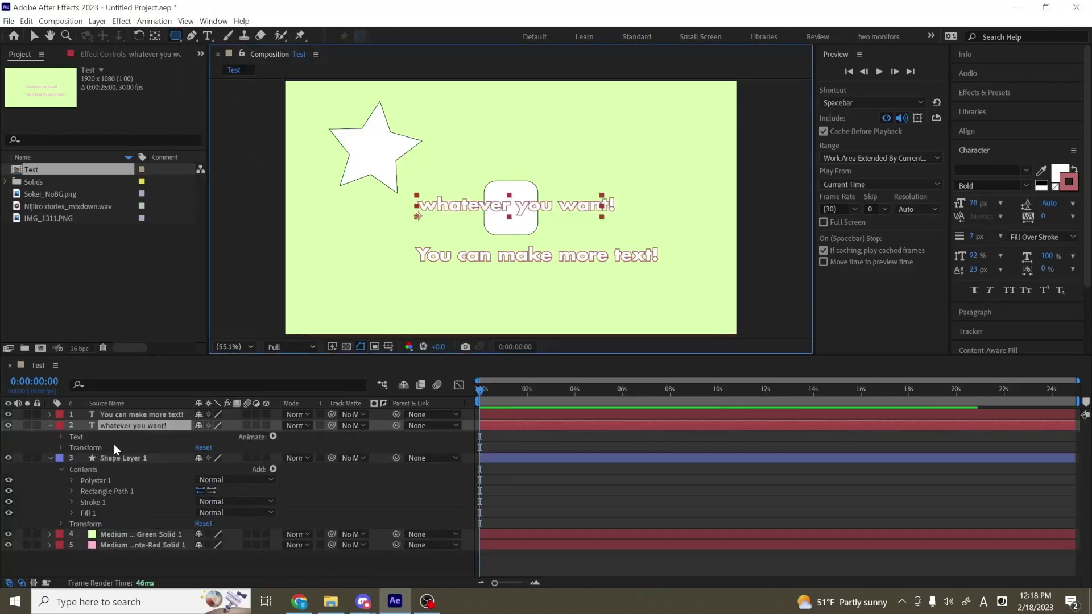
{"action": "left_click_drag", "start_coordinate": [536, 116], "coordinate": [671, 172]}
{"action": "left_click_drag", "start_coordinate": [470, 36], "coordinate": [418, 53]}
{"action": "left_click", "coordinate": [352, 529]}
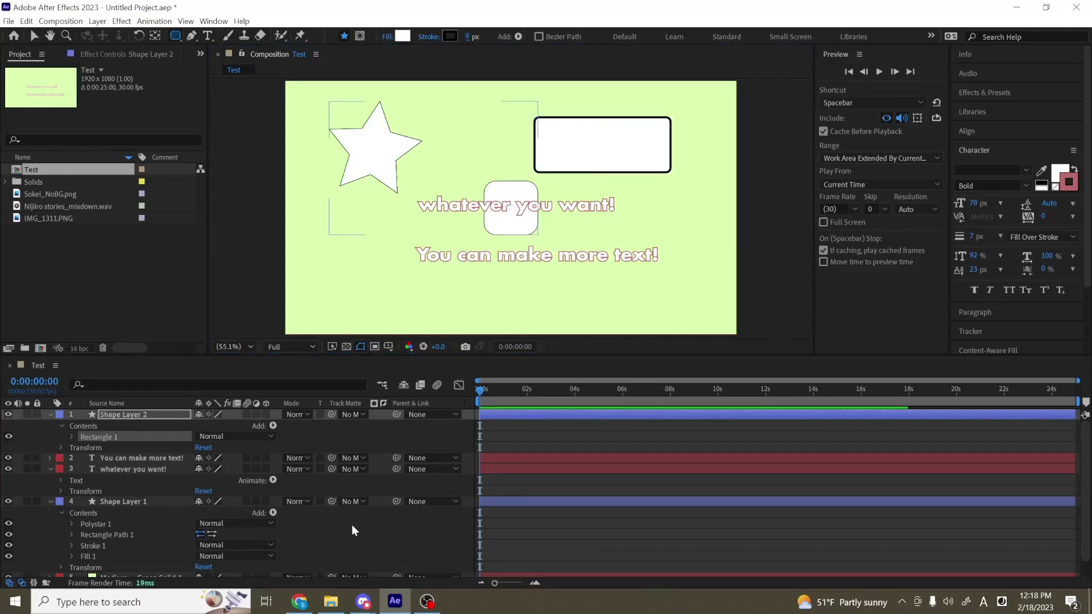
{"action": "key", "text": "s"}
{"action": "key", "text": "s"}
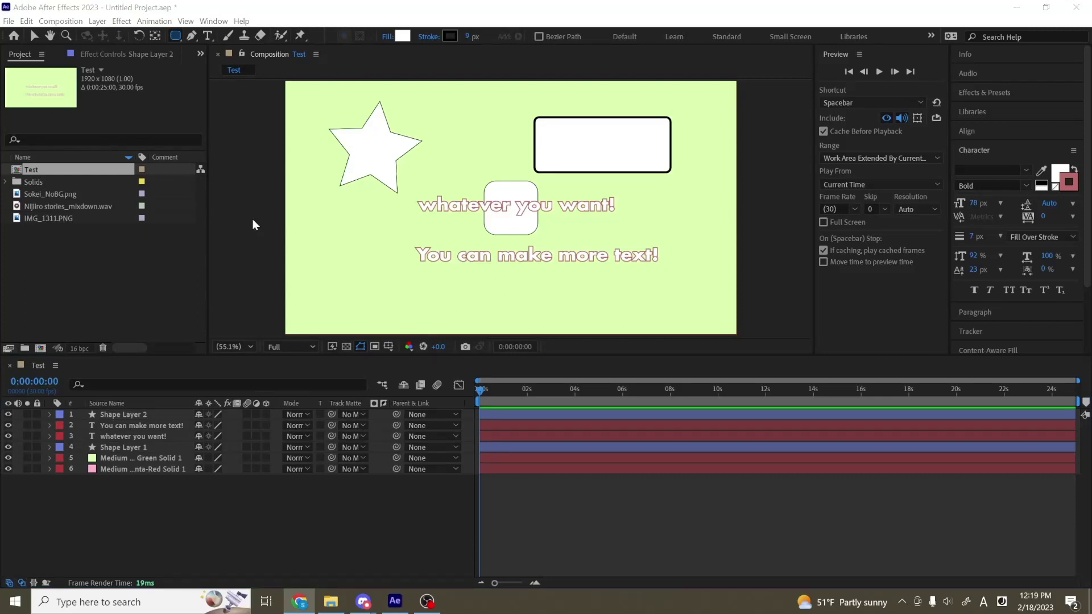
Create an adjustment layer above all other layers in the composition.
{"action": "right_click", "coordinate": [195, 503]}
{"action": "mouse_move", "coordinate": [291, 365]}
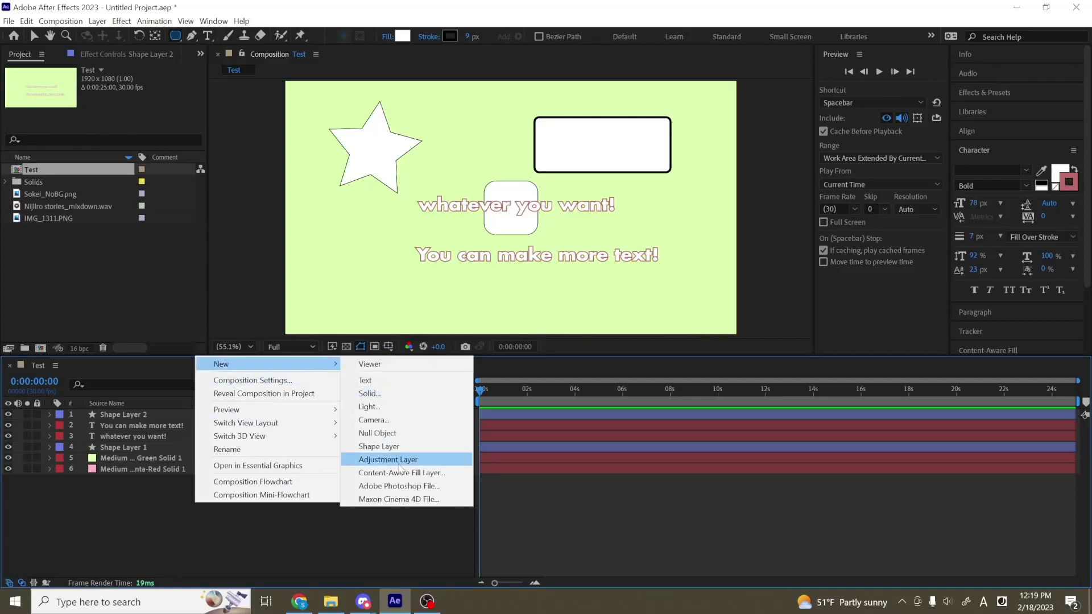
{"action": "left_click", "coordinate": [398, 461]}
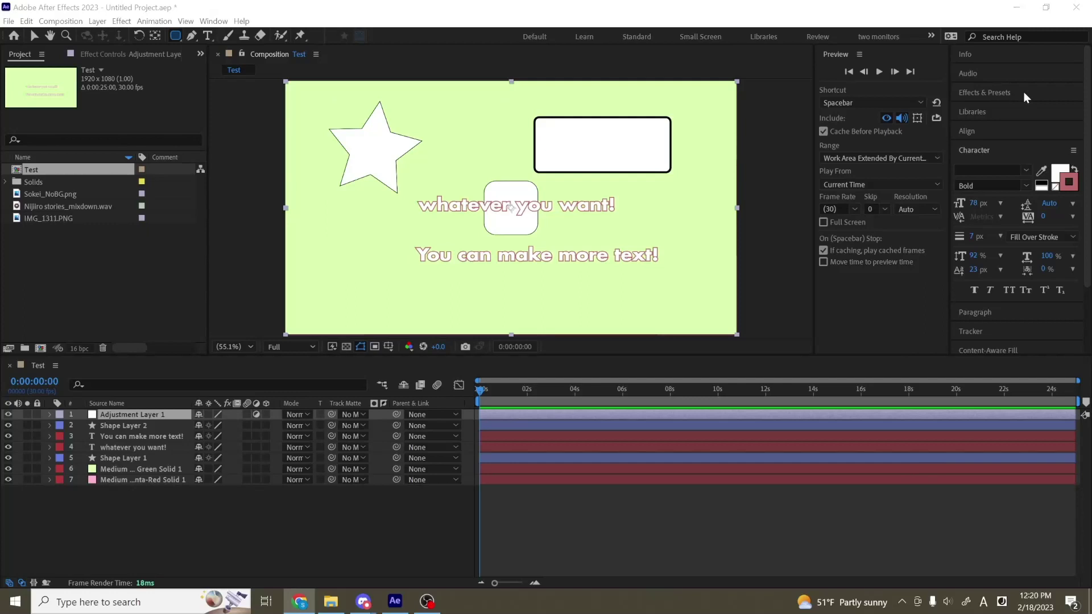
Find the blur effects, apply Gaussian Blur to the adjustment layer and set its Blurriness to 53.5.
{"action": "left_click", "coordinate": [1002, 94]}
{"action": "left_click", "coordinate": [1007, 108]}
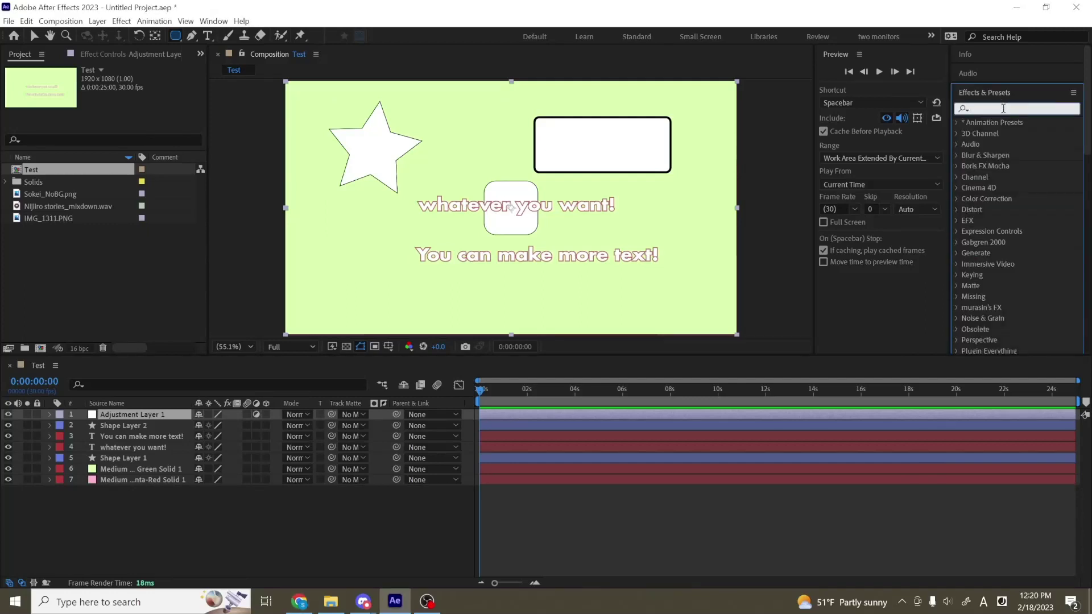
{"action": "type", "text": "blur"}
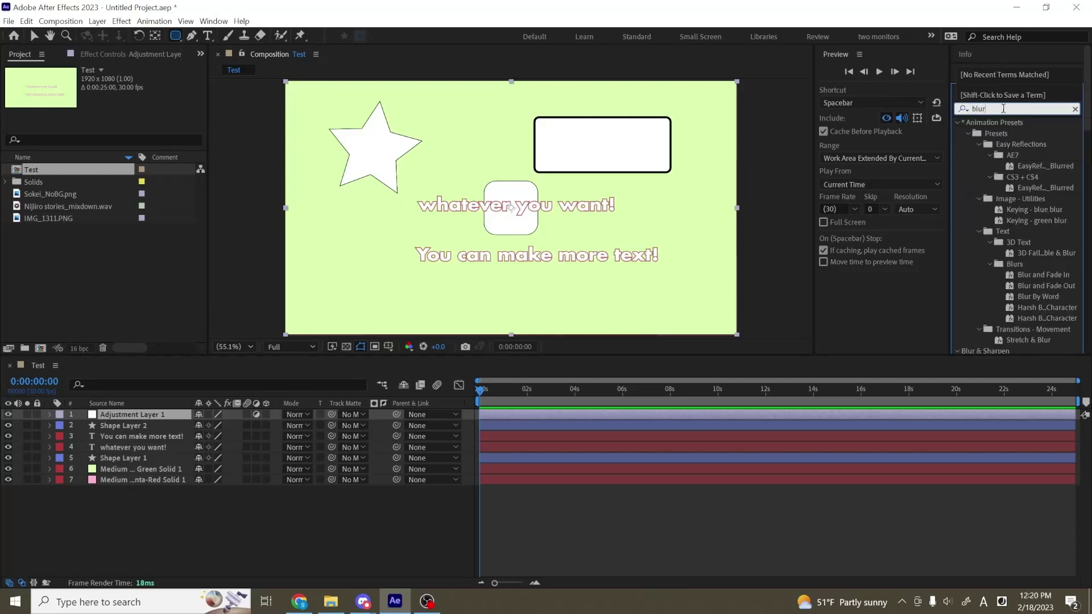
{"action": "scroll", "coordinate": [1031, 216], "scroll_direction": "down", "scroll_amount": 3}
{"action": "scroll", "coordinate": [1032, 216], "scroll_direction": "down", "scroll_amount": 5}
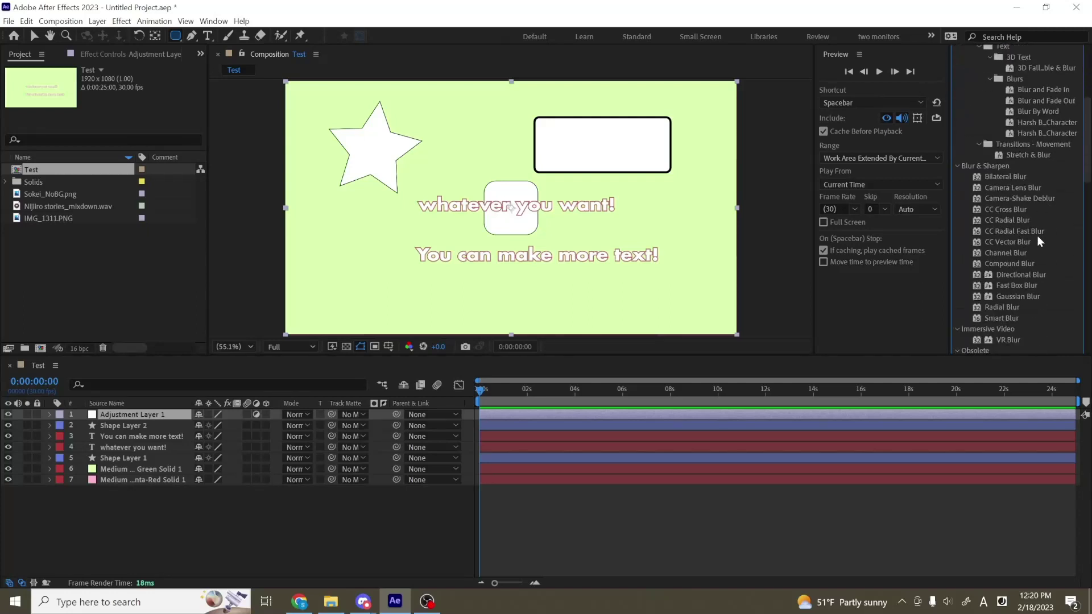
{"action": "left_click", "coordinate": [1020, 172]}
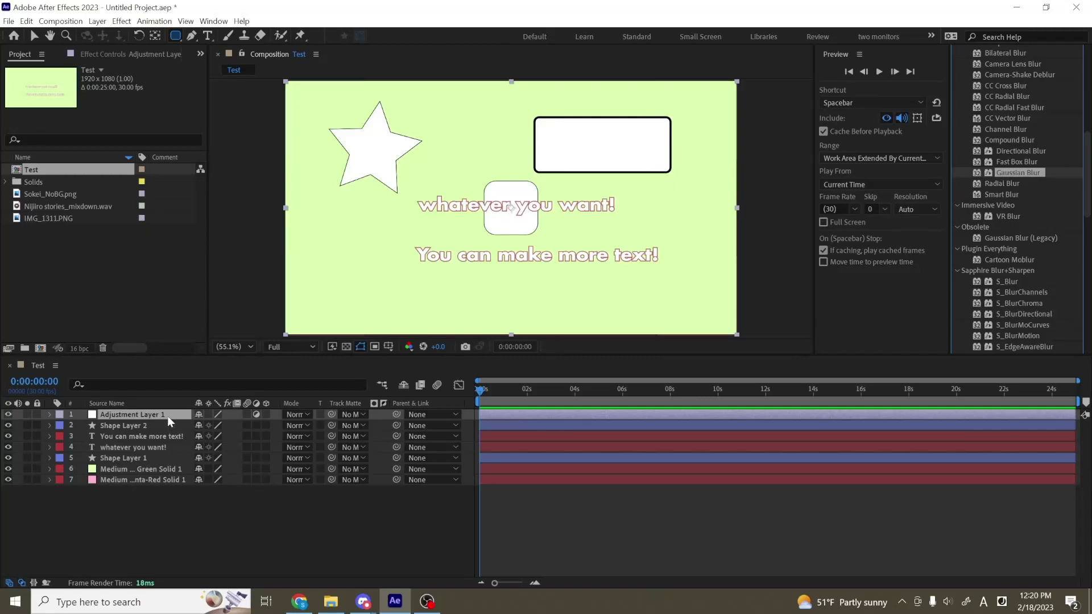
{"action": "double_click", "coordinate": [1008, 172]}
{"action": "key", "text": "v"}
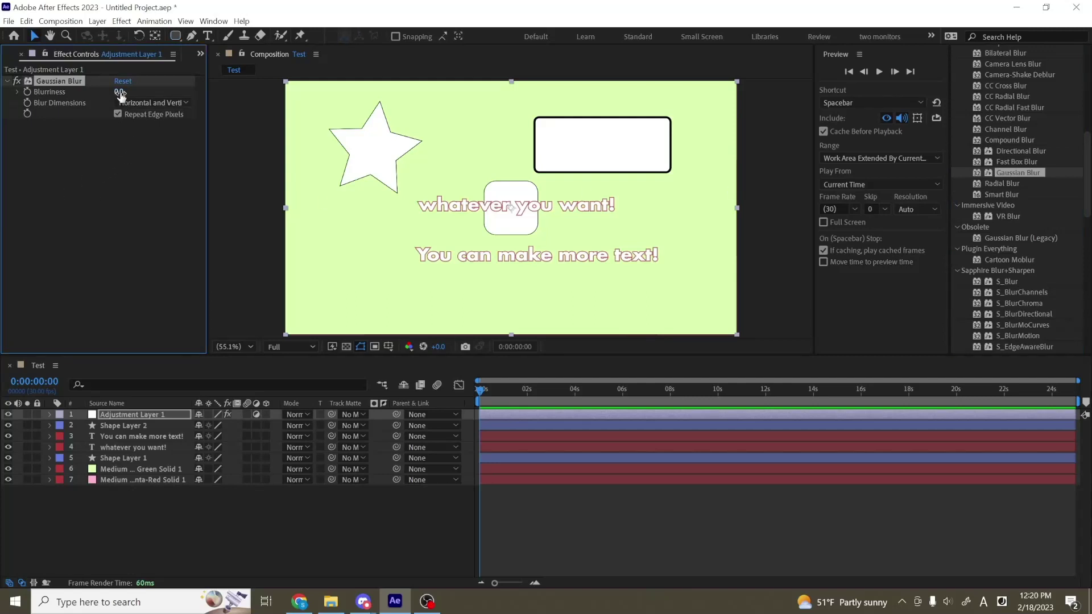
{"action": "left_click_drag", "start_coordinate": [120, 93], "coordinate": [427, 124]}
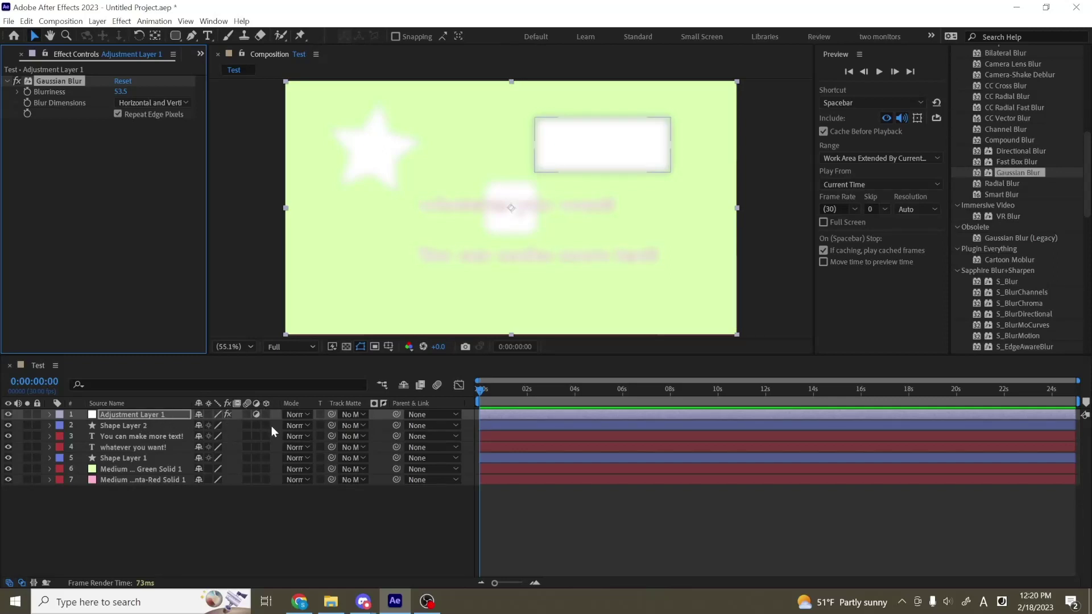
Switch the layer's adjustment behaviour off and back on to compare the two states.
{"action": "left_click", "coordinate": [257, 415]}
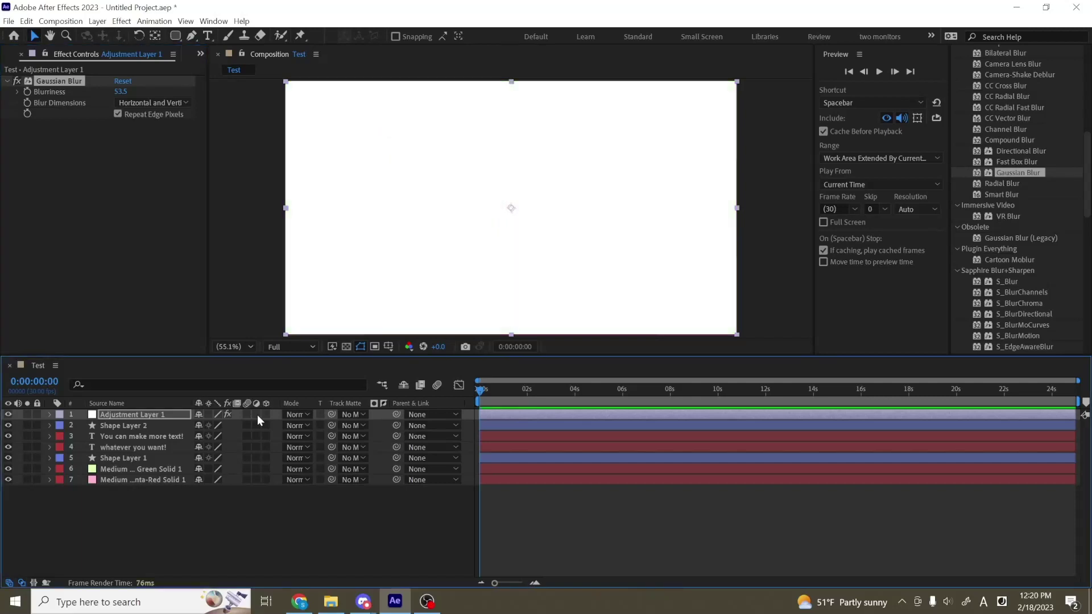
{"action": "left_click", "coordinate": [257, 414]}
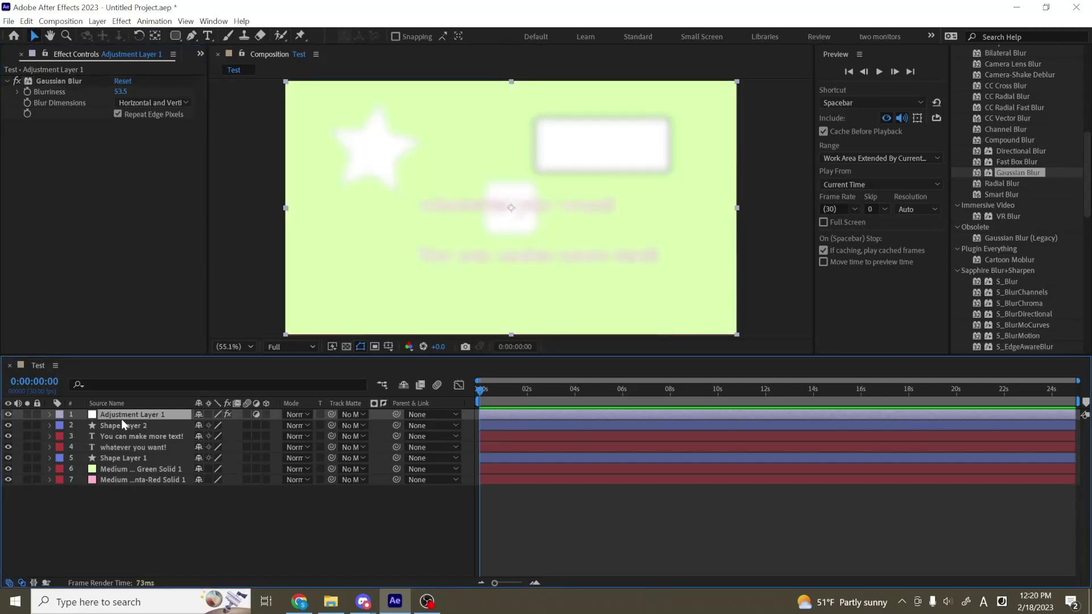
Try the adjustment behaviour on Shape Layer 2 and switch it back off.
{"action": "left_click", "coordinate": [145, 425]}
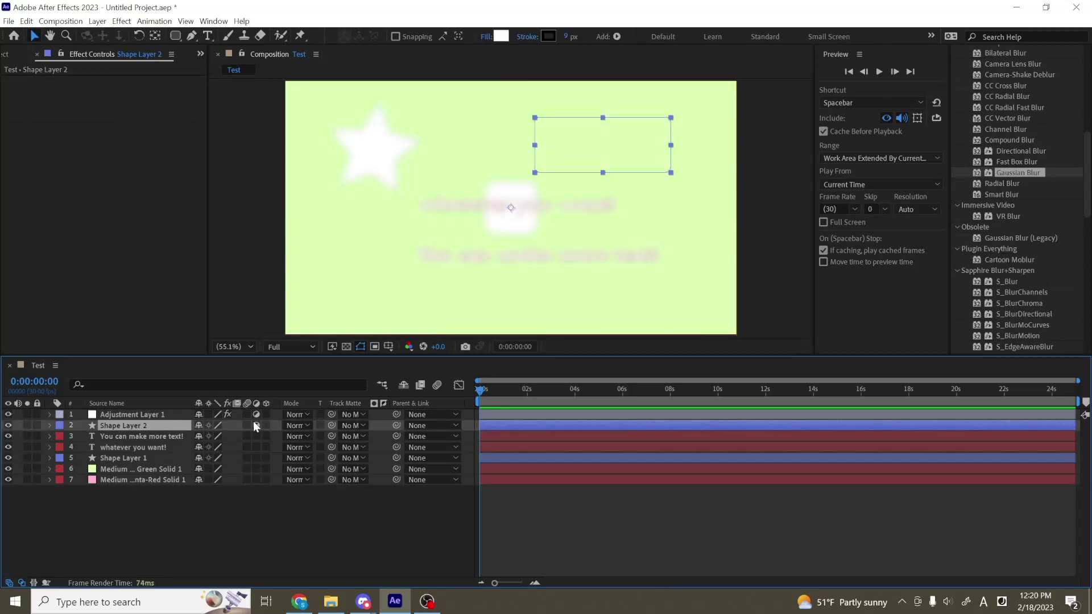
{"action": "left_click", "coordinate": [257, 436]}
{"action": "left_click", "coordinate": [256, 436]}
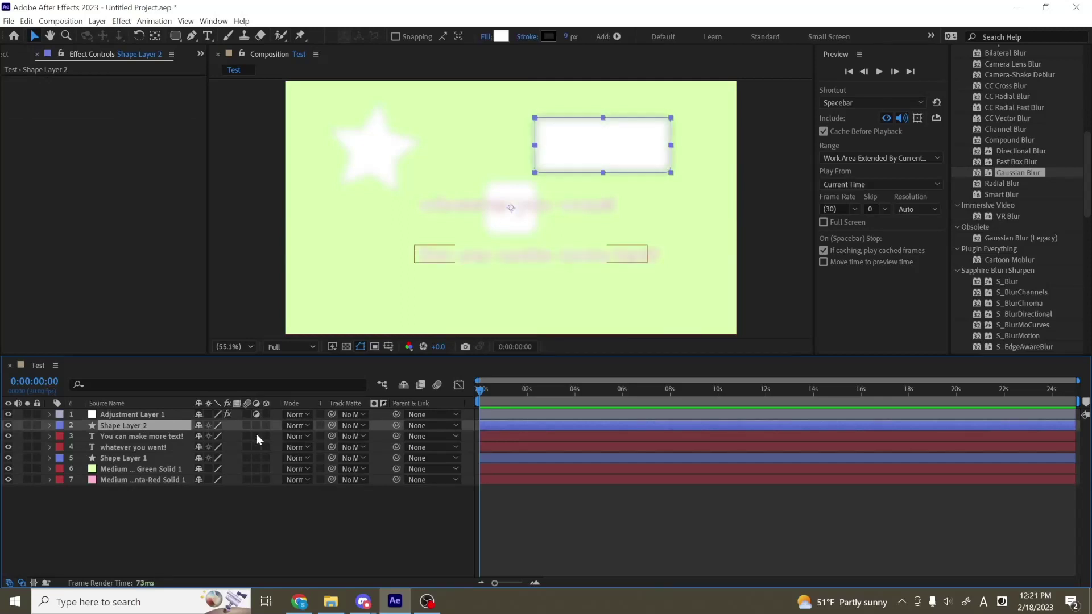
Delete the adjustment layer carrying the Gaussian Blur from the composition.
{"action": "left_click", "coordinate": [130, 414]}
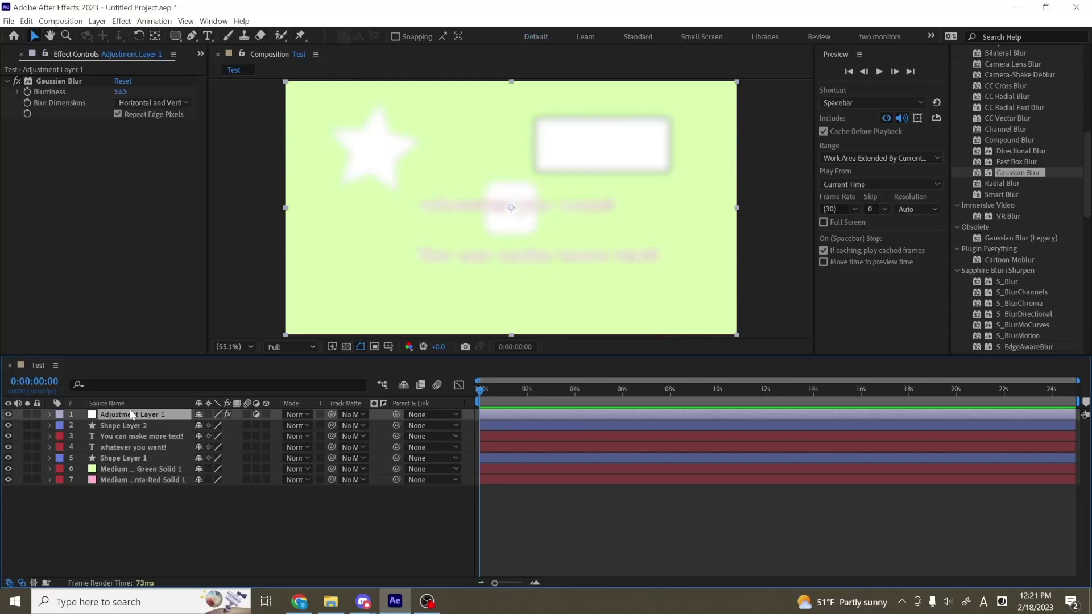
{"action": "key", "text": "Delete"}
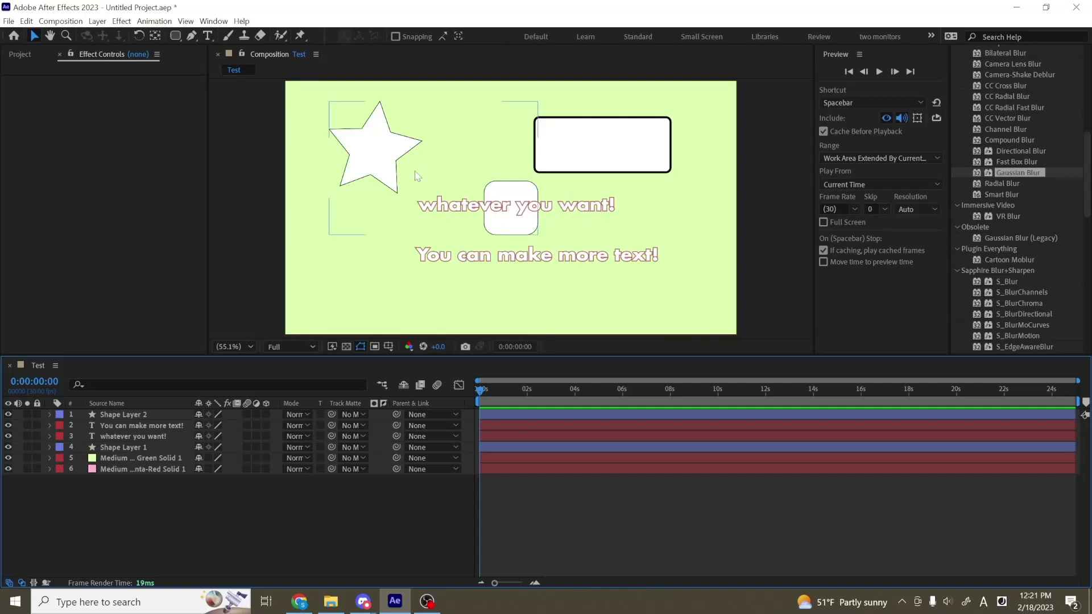
Reposition the two texts independently, "whatever you want!" further right and "You can make more text!" further left and down.
{"action": "left_click_drag", "start_coordinate": [586, 206], "coordinate": [653, 219]}
{"action": "left_click", "coordinate": [604, 263]}
{"action": "left_click_drag", "start_coordinate": [607, 260], "coordinate": [560, 277]}
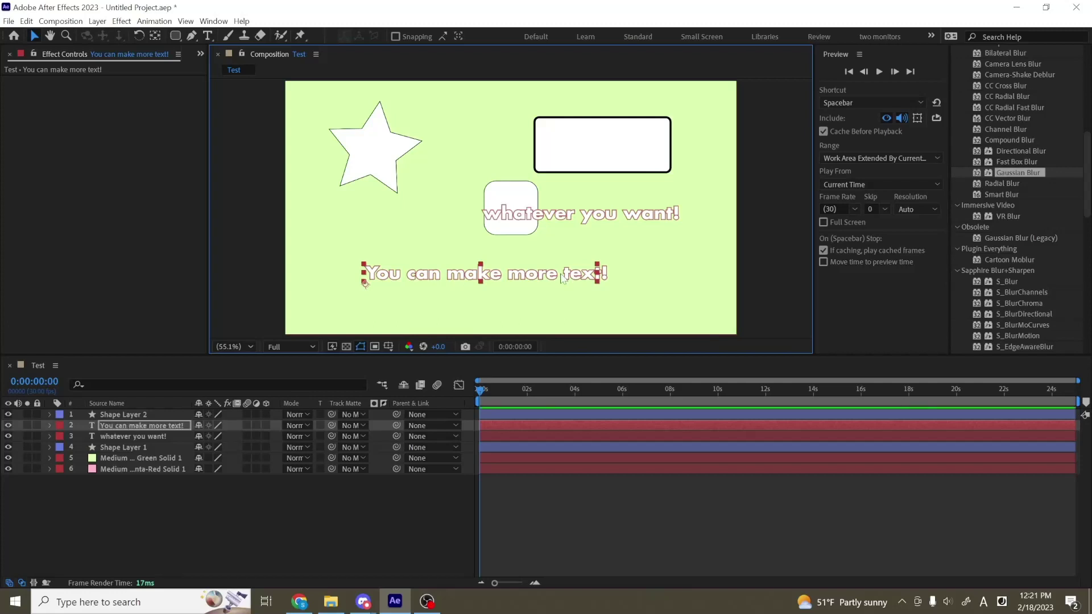
Parent the "You can make more text!" layer to the "whatever you want!" layer and check the assignment in the parent list.
{"action": "left_click", "coordinate": [395, 428]}
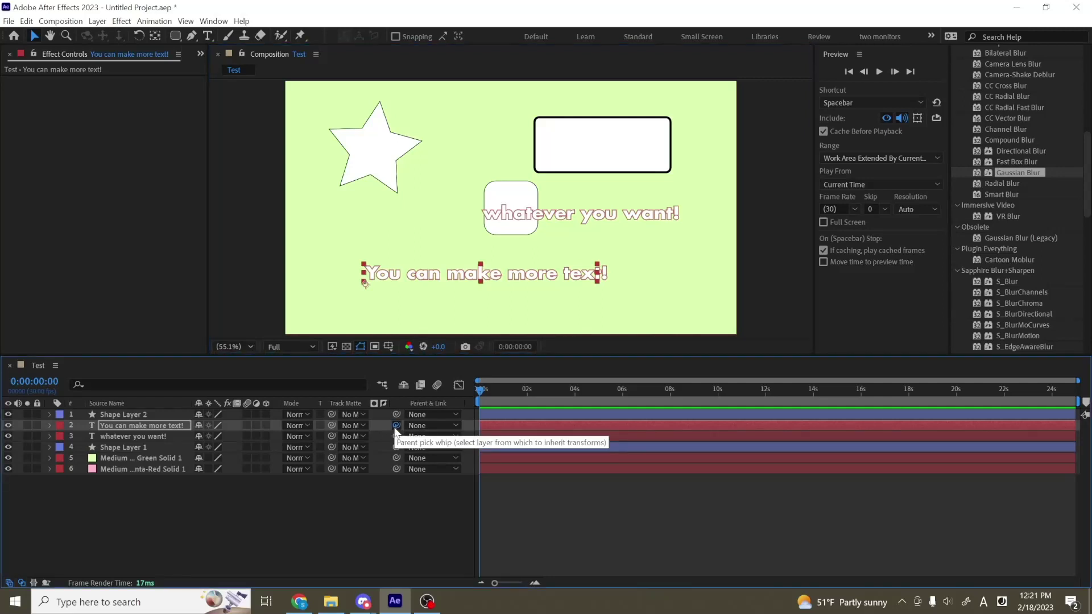
{"action": "left_click_drag", "start_coordinate": [395, 431], "coordinate": [159, 436]}
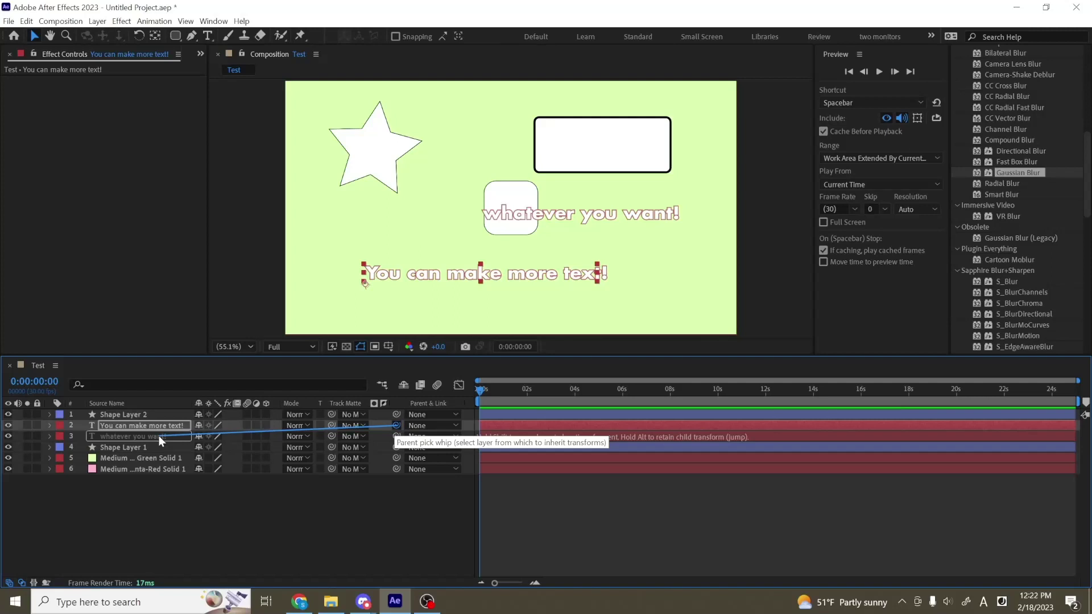
{"action": "left_click_drag", "start_coordinate": [158, 435], "coordinate": [159, 436]}
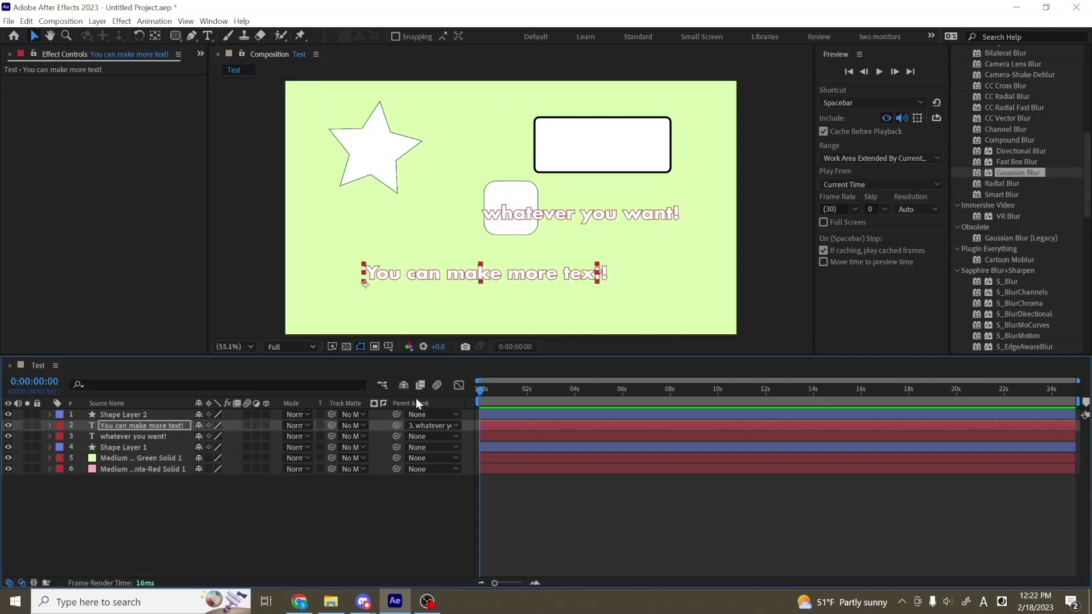
{"action": "left_click", "coordinate": [422, 425]}
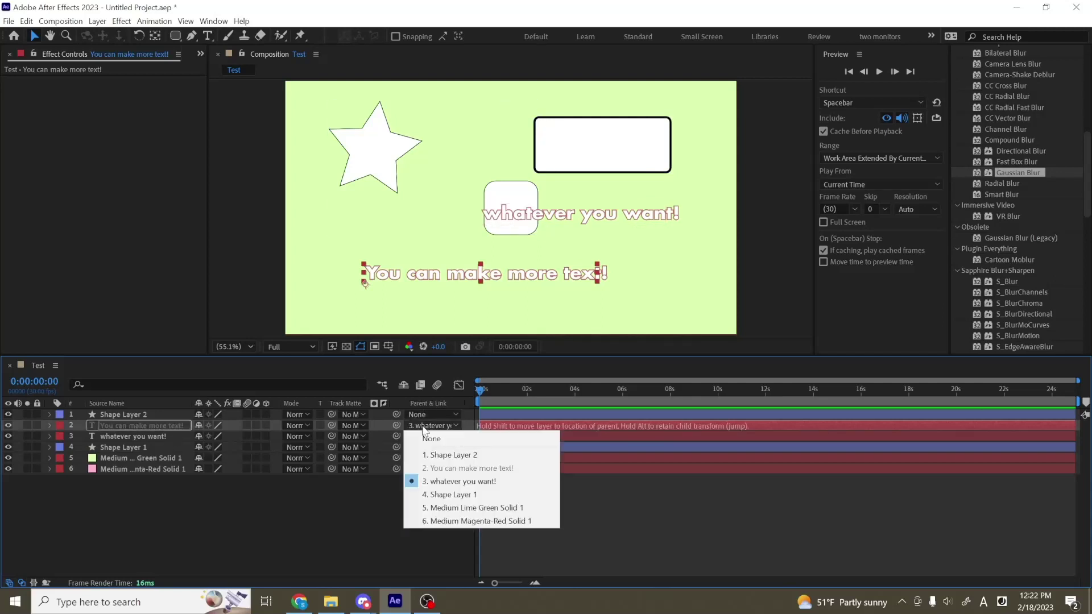
Test the parent link by moving the "whatever you want!" text, the "You can make more text!" text on its own, and the parent again.
{"action": "left_click", "coordinate": [159, 436]}
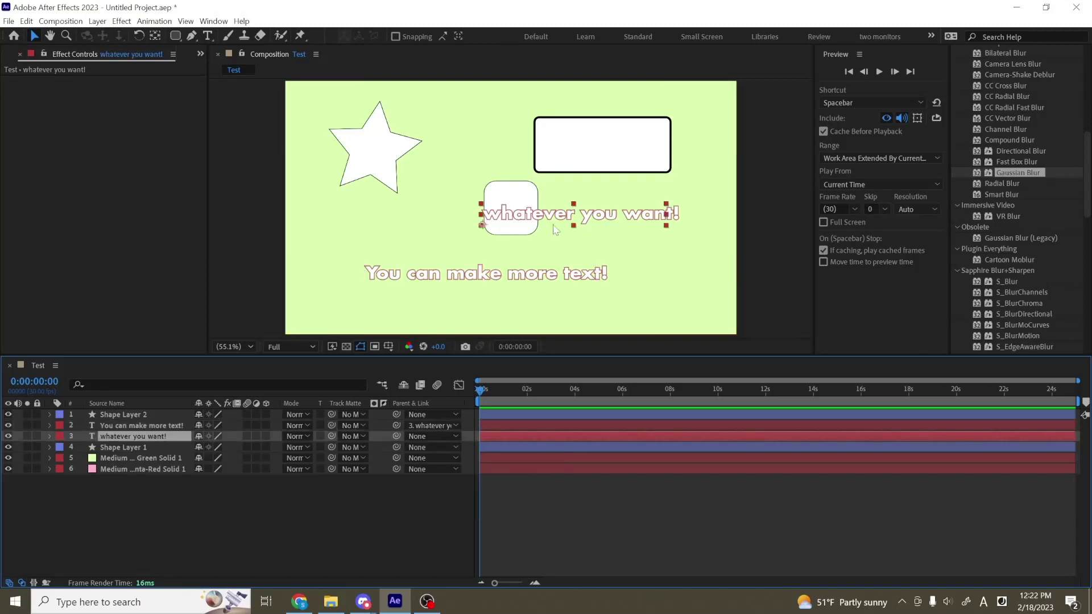
{"action": "left_click_drag", "start_coordinate": [637, 225], "coordinate": [649, 249]}
{"action": "left_click_drag", "start_coordinate": [629, 205], "coordinate": [594, 220]}
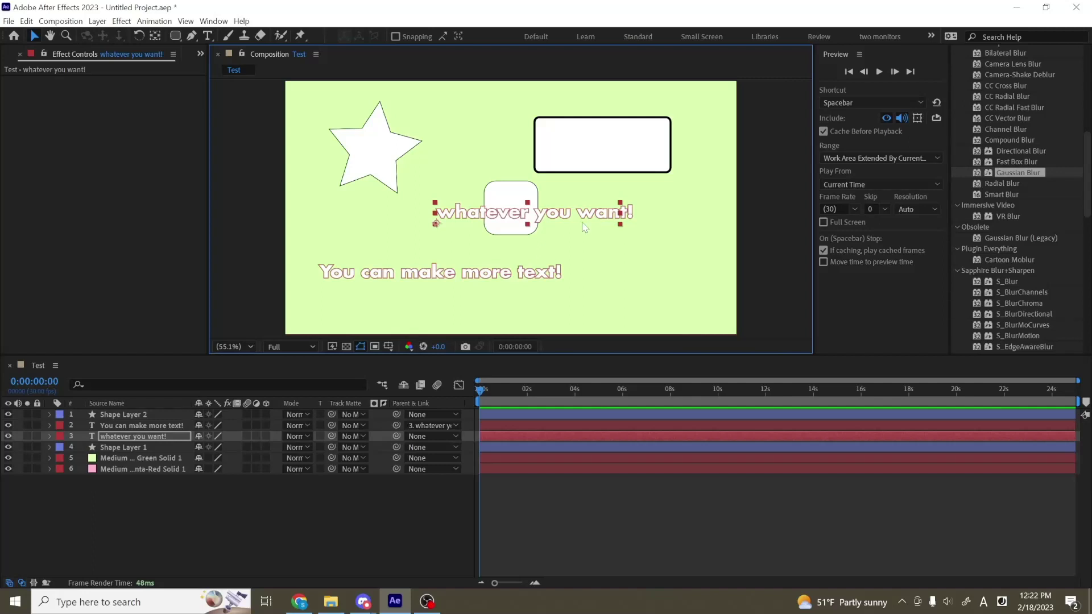
{"action": "left_click", "coordinate": [157, 425]}
{"action": "left_click_drag", "start_coordinate": [485, 271], "coordinate": [604, 307]}
{"action": "left_click", "coordinate": [160, 435]}
{"action": "mouse_move", "coordinate": [569, 223]}
{"action": "left_mouse_down"}
{"action": "mouse_move", "coordinate": [493, 218]}
{"action": "mouse_move", "coordinate": [502, 240]}
{"action": "mouse_move", "coordinate": [570, 207]}
{"action": "mouse_move", "coordinate": [577, 229]}
{"action": "mouse_move", "coordinate": [567, 226]}
{"action": "left_mouse_up"}
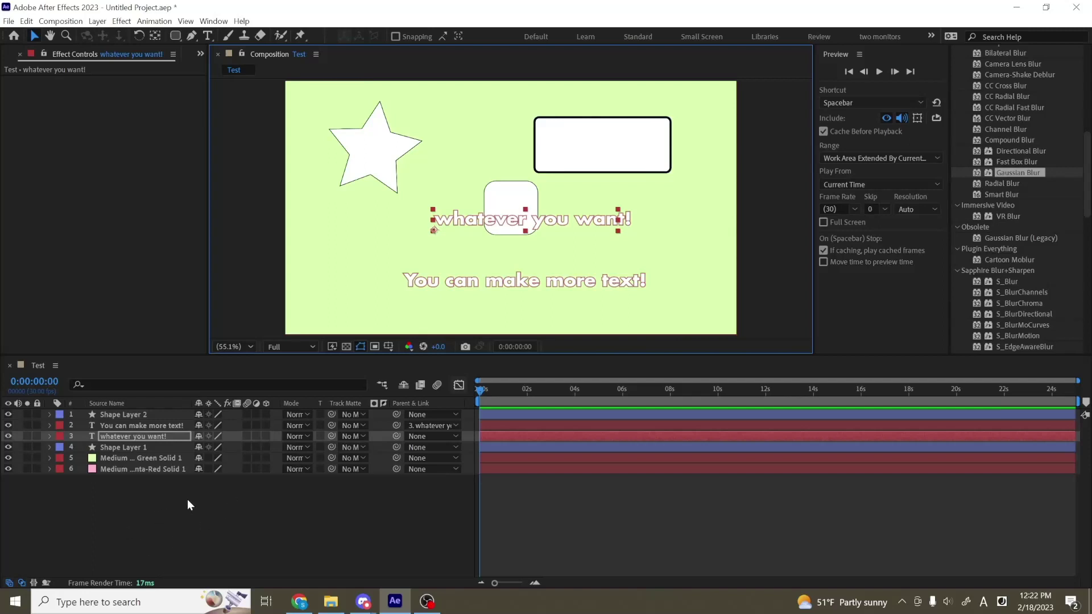
Add a null object to the composition above the "whatever you want!" layer.
{"action": "right_click", "coordinate": [164, 496]}
{"action": "mouse_move", "coordinate": [270, 360]}
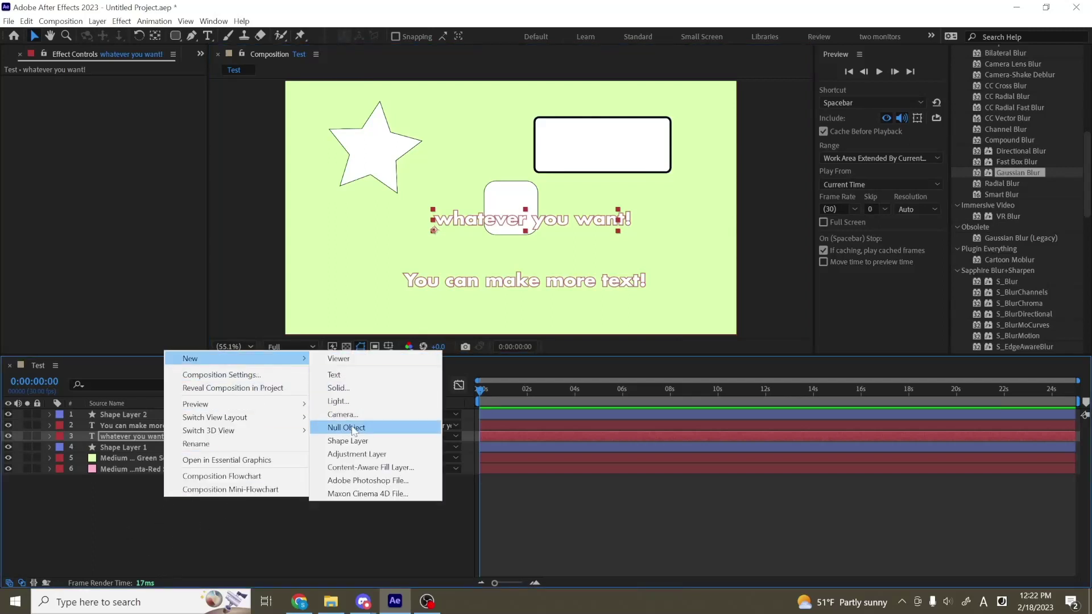
{"action": "left_click", "coordinate": [353, 429]}
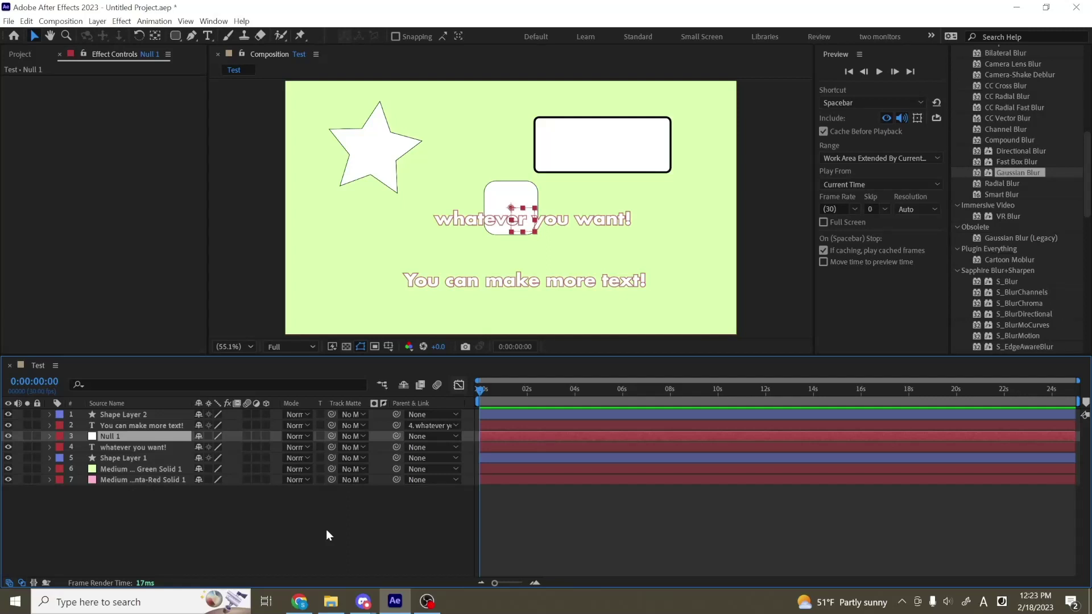
Create a two-node camera named Camera 1 with the 50mm preset.
{"action": "right_click", "coordinate": [263, 529]}
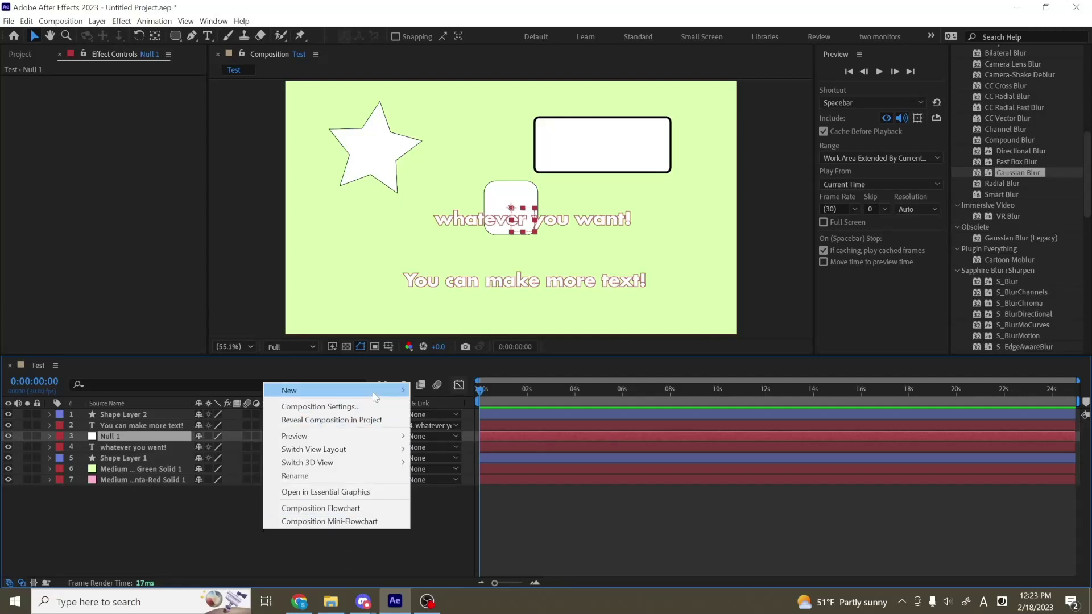
{"action": "mouse_move", "coordinate": [353, 390]}
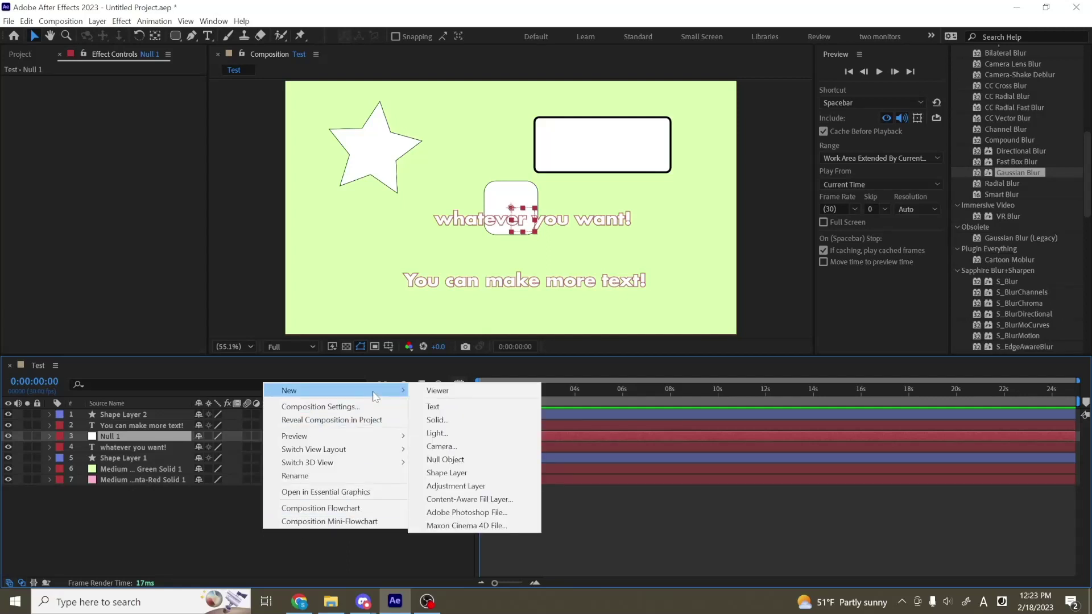
{"action": "left_click", "coordinate": [440, 447]}
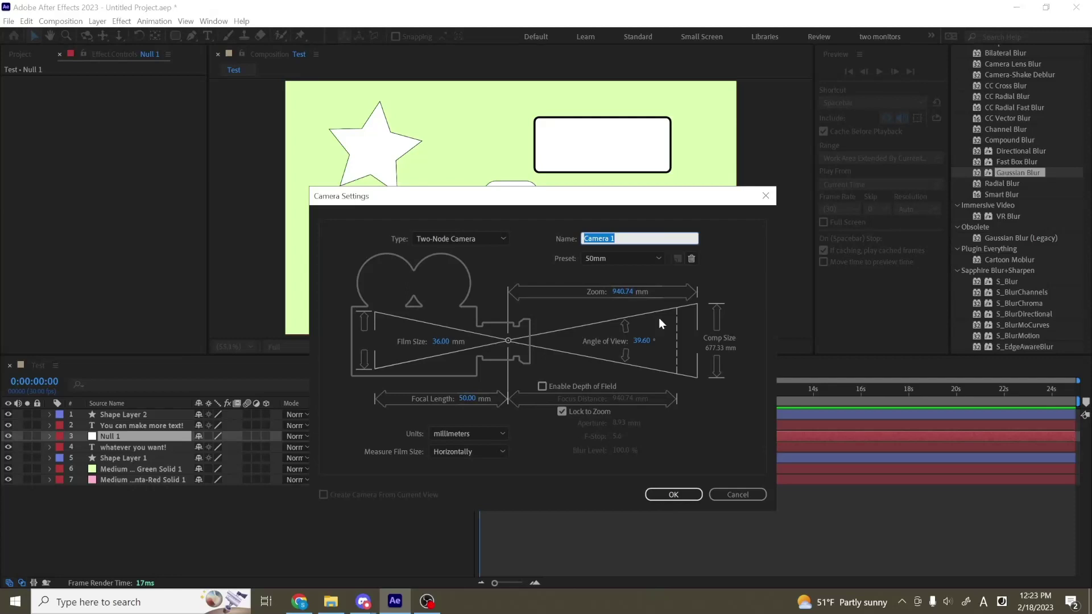
{"action": "left_click", "coordinate": [673, 494]}
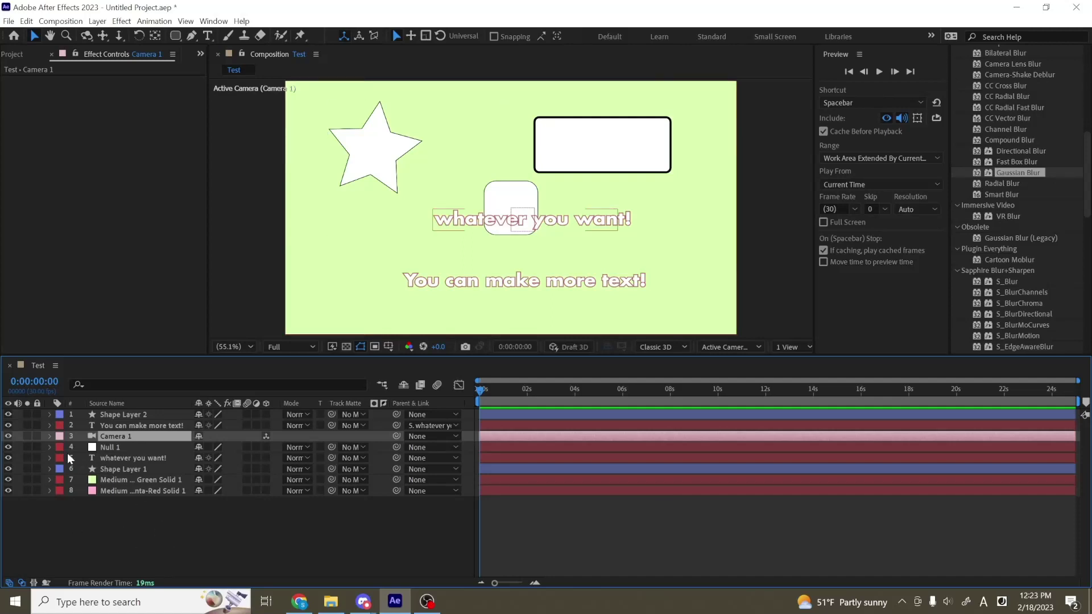
Examine Camera 1's transform properties and camera options, including zoom, focus distance, aperture and iris shape, and collapse the layer.
{"action": "left_click", "coordinate": [49, 437]}
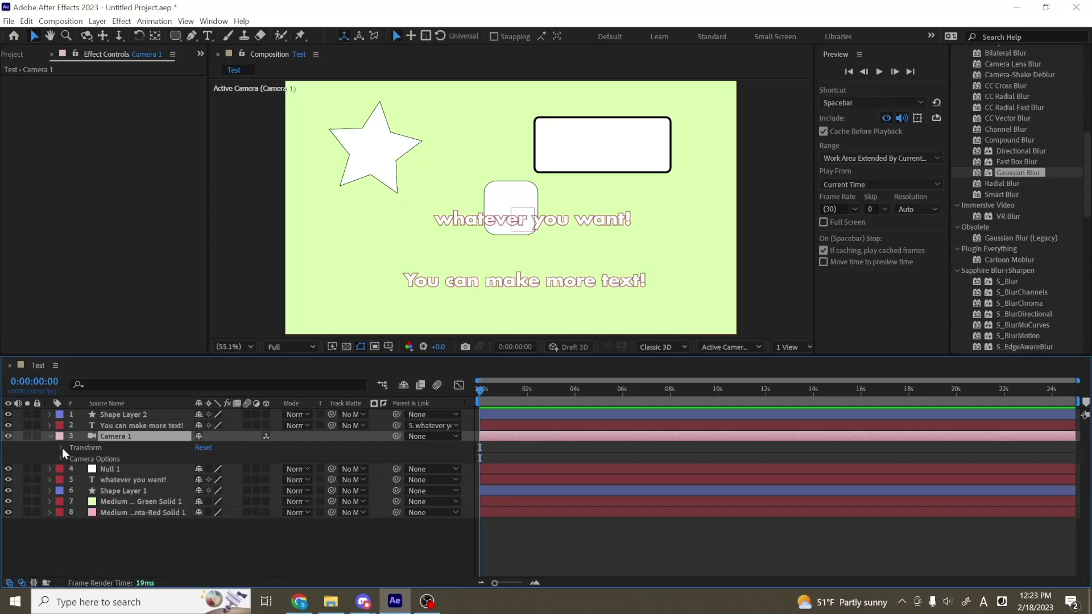
{"action": "left_click", "coordinate": [60, 448]}
{"action": "left_click", "coordinate": [85, 458]}
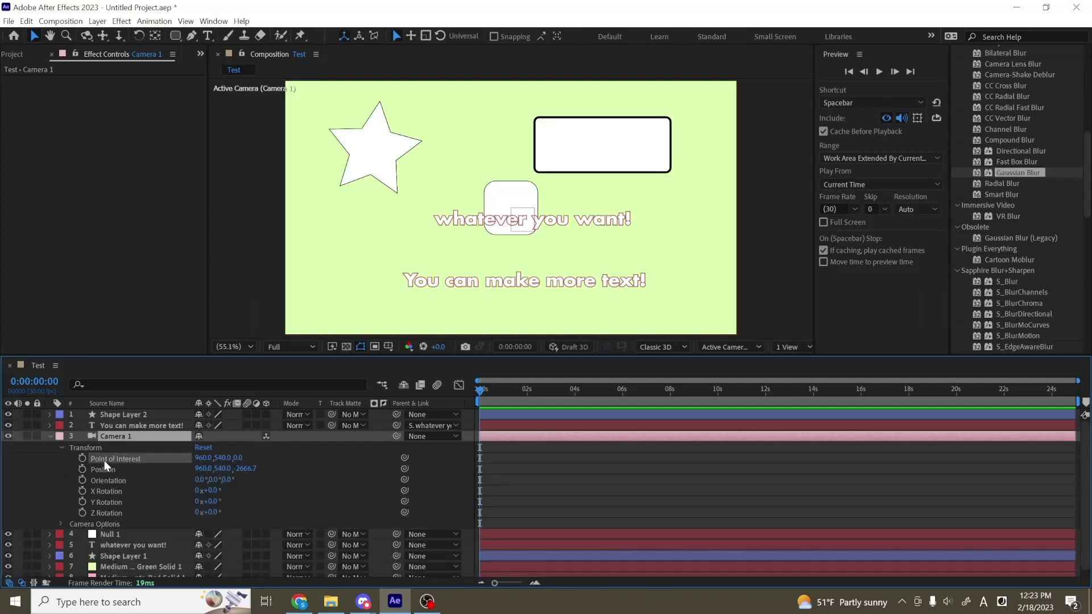
{"action": "left_click", "coordinate": [61, 524]}
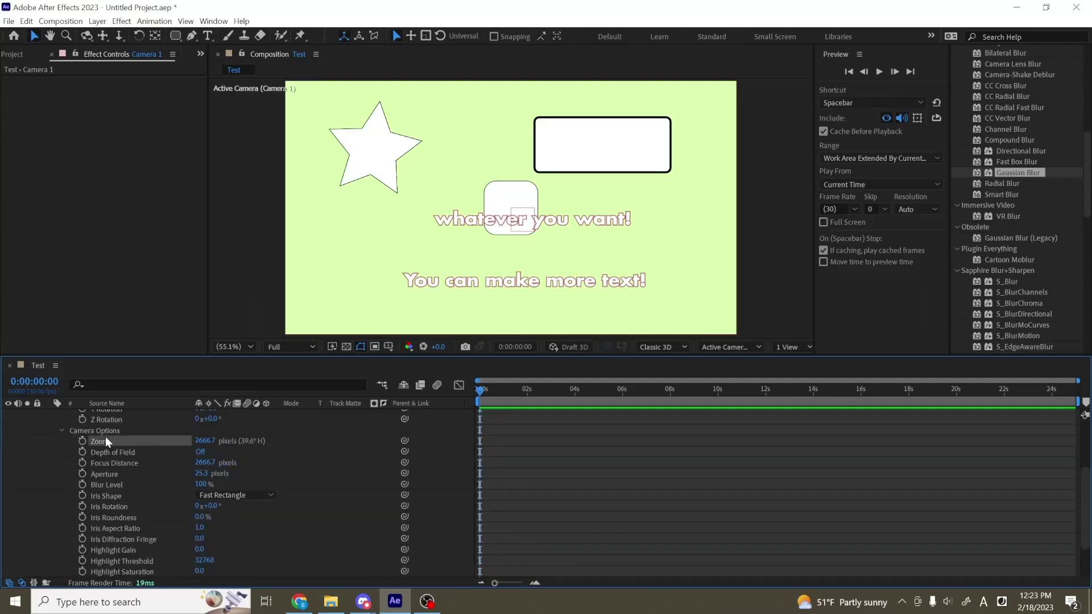
{"action": "left_click", "coordinate": [132, 464]}
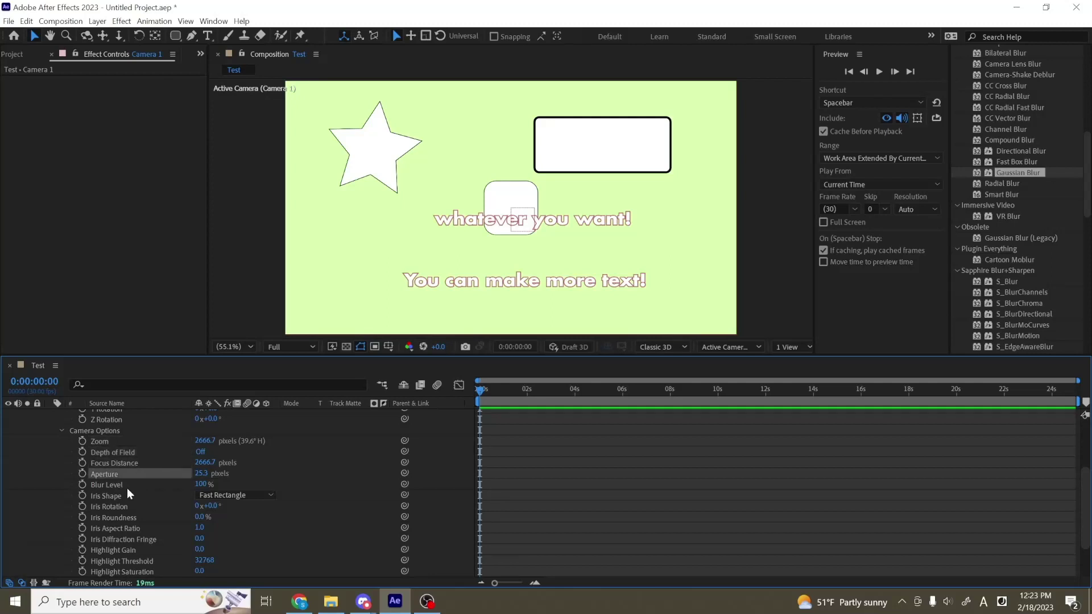
{"action": "left_click", "coordinate": [114, 493]}
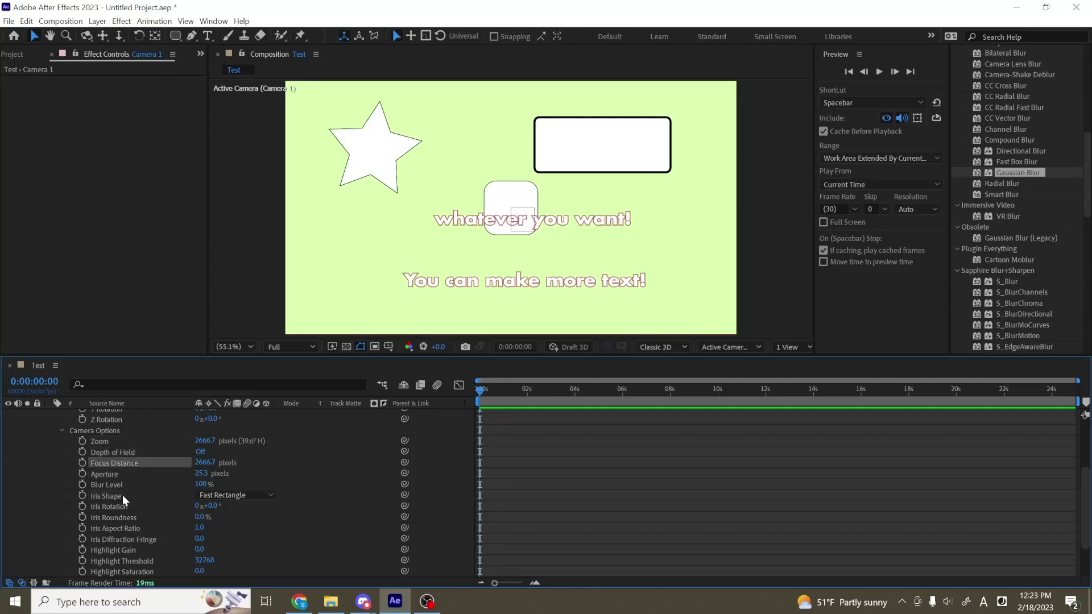
{"action": "left_click", "coordinate": [121, 495]}
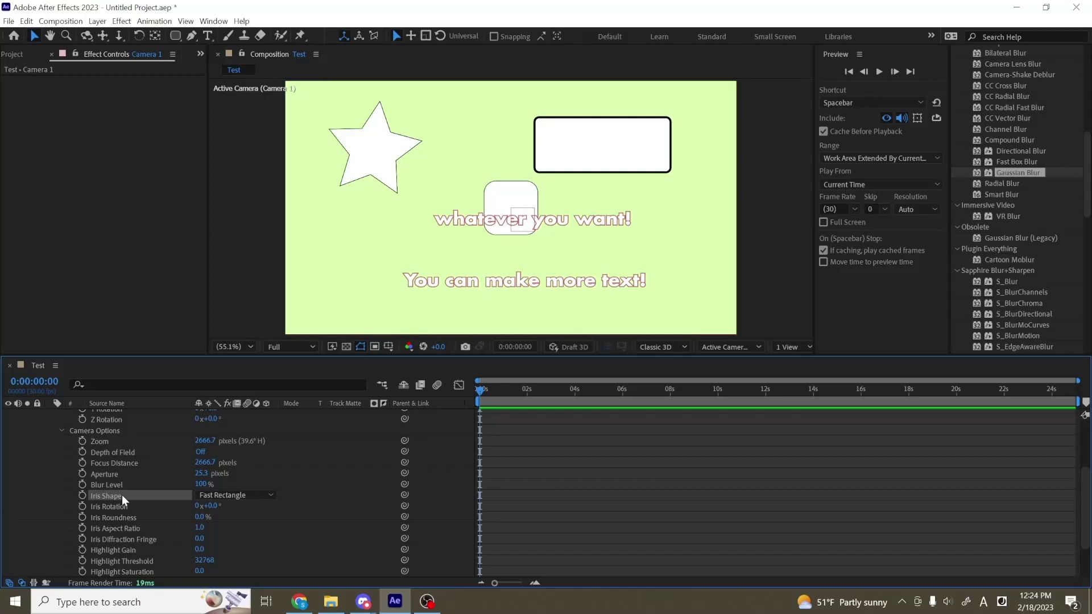
{"action": "scroll", "coordinate": [119, 493], "scroll_direction": "up", "scroll_amount": 3}
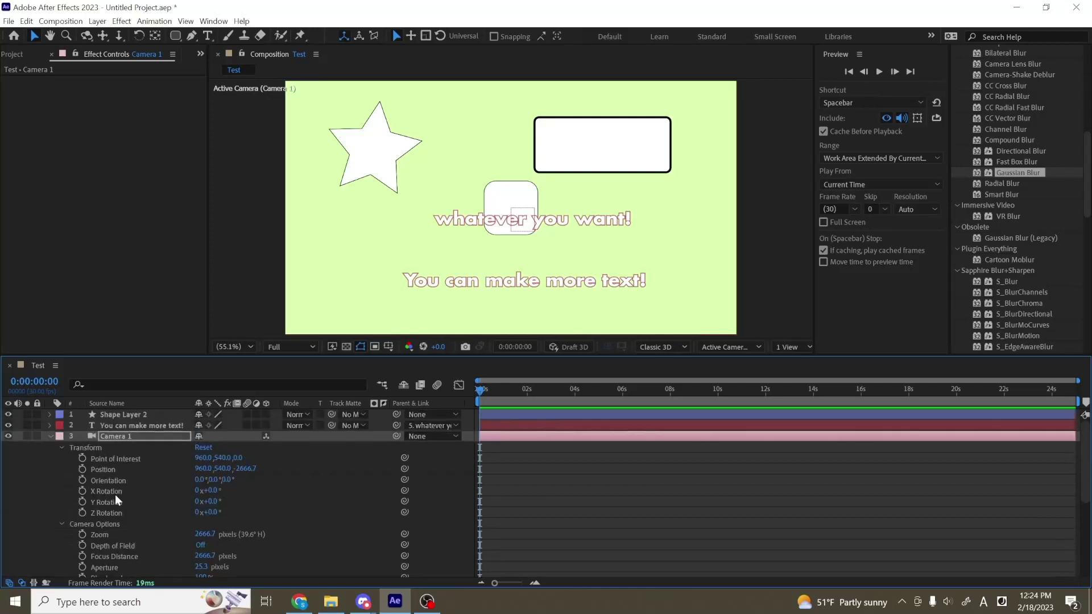
{"action": "left_click", "coordinate": [50, 436]}
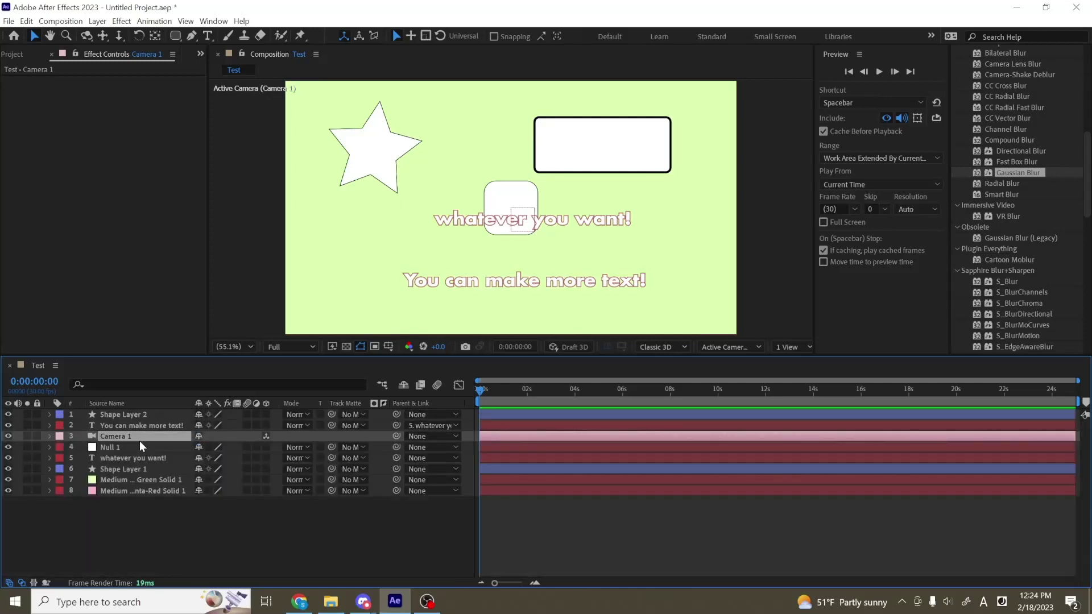
Parent Camera 1 to the null object and select the null.
{"action": "left_click_drag", "start_coordinate": [394, 439], "coordinate": [113, 448]}
{"action": "left_click", "coordinate": [113, 448]}
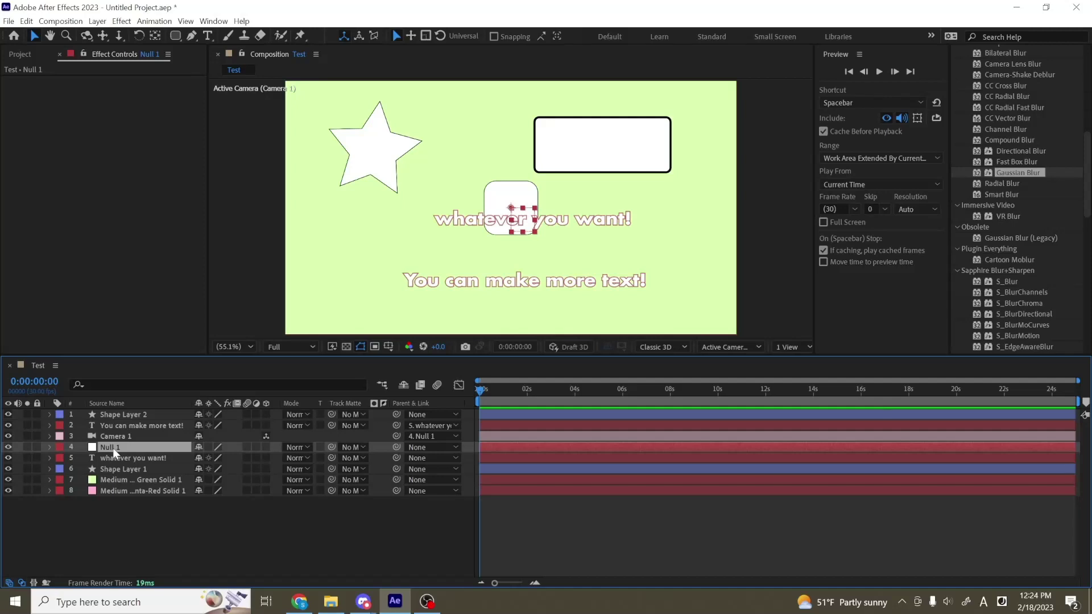
Show the composition in 2 Views, with a Top view framing the whole camera cone beside the active camera.
{"action": "left_click", "coordinate": [790, 346]}
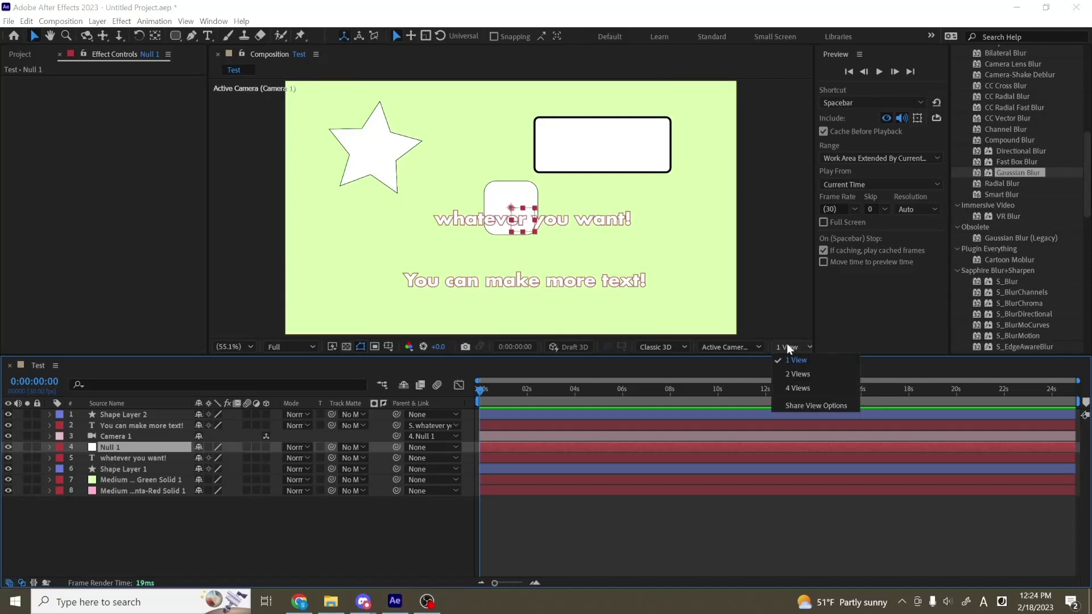
{"action": "left_click", "coordinate": [803, 376]}
{"action": "scroll", "coordinate": [699, 292], "scroll_direction": "down", "scroll_amount": 2}
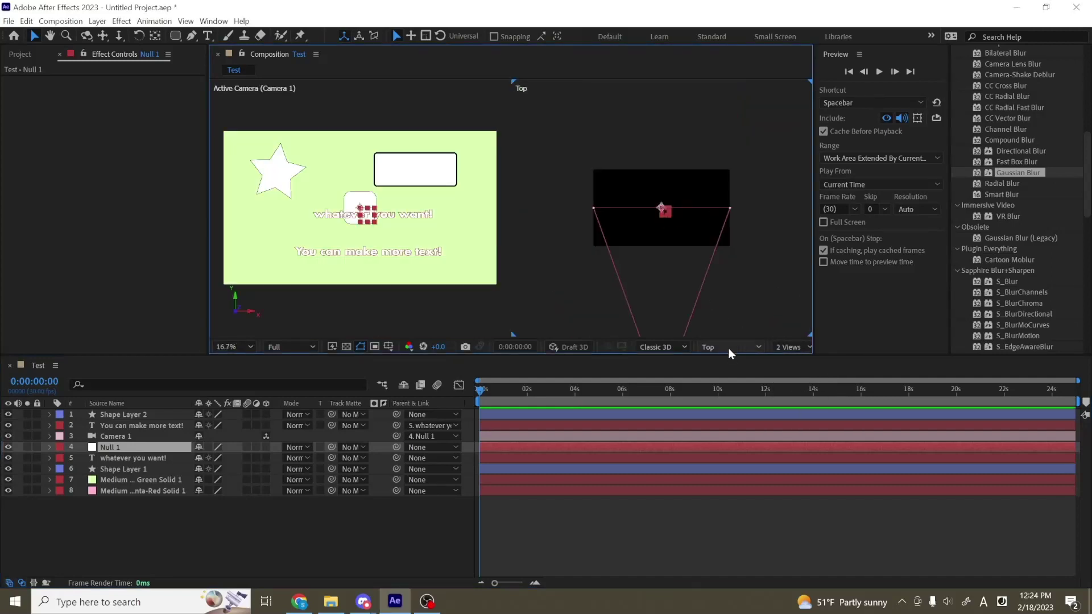
{"action": "left_click", "coordinate": [730, 347]}
{"action": "left_click", "coordinate": [730, 441]}
{"action": "scroll", "coordinate": [687, 264], "scroll_direction": "down", "scroll_amount": 2}
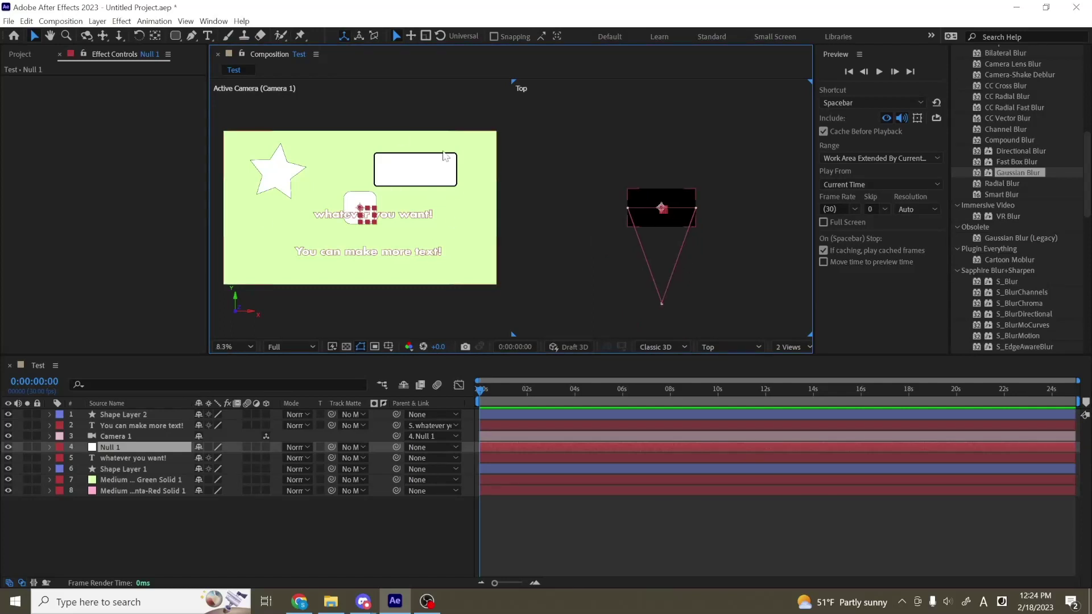
{"action": "key", "text": "space"}
{"action": "left_click_drag", "start_coordinate": [696, 234], "coordinate": [660, 214]}
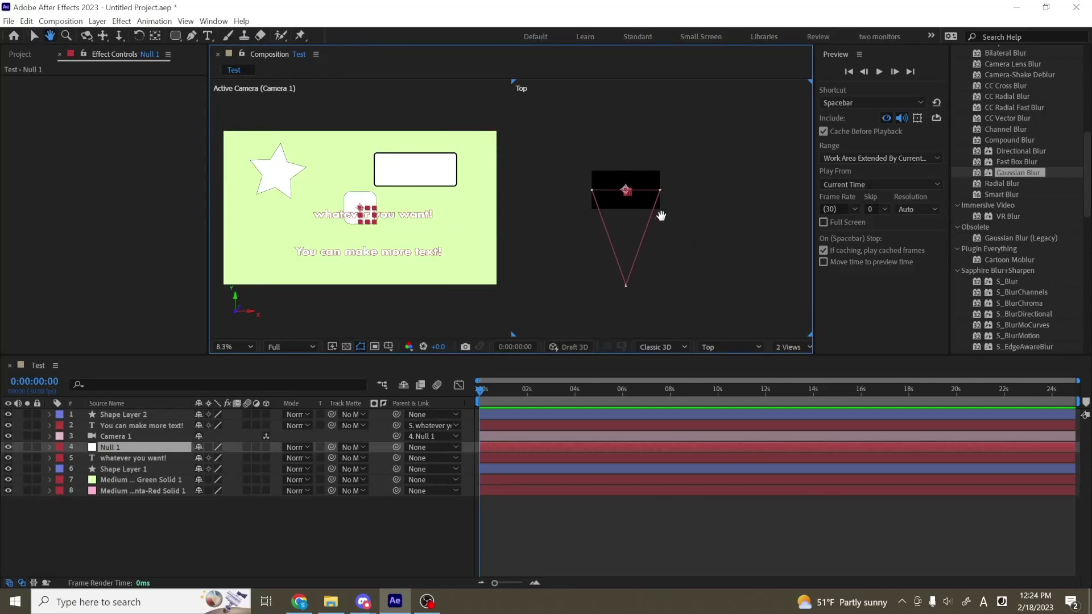
{"action": "scroll", "coordinate": [643, 231], "scroll_direction": "up", "scroll_amount": 1}
{"action": "scroll", "coordinate": [614, 229], "scroll_direction": "down", "scroll_amount": 1}
{"action": "scroll", "coordinate": [619, 226], "scroll_direction": "up", "scroll_amount": 1}
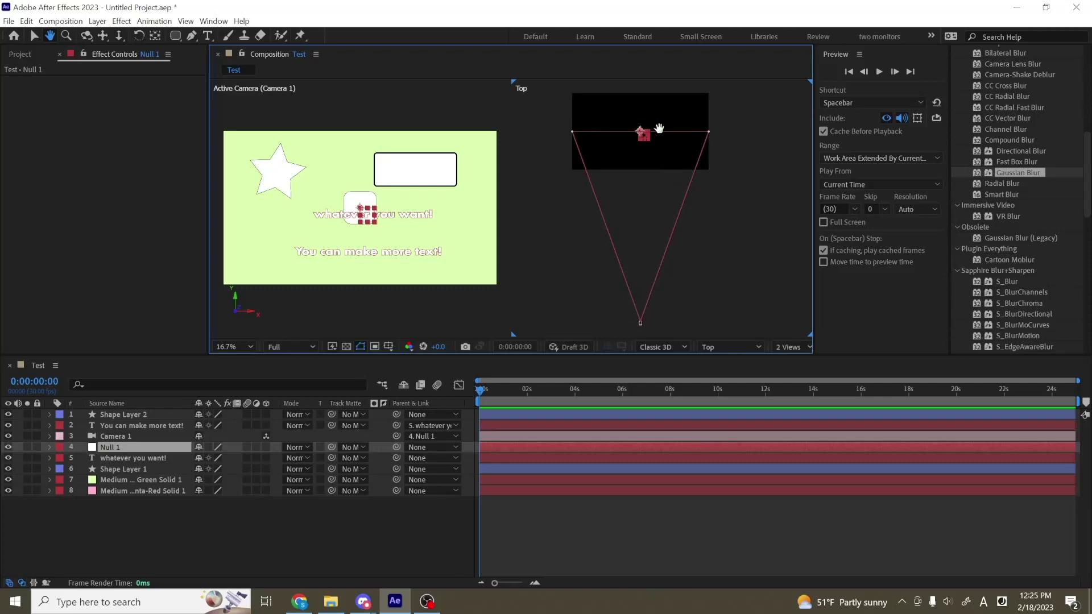
{"action": "key", "text": "v"}
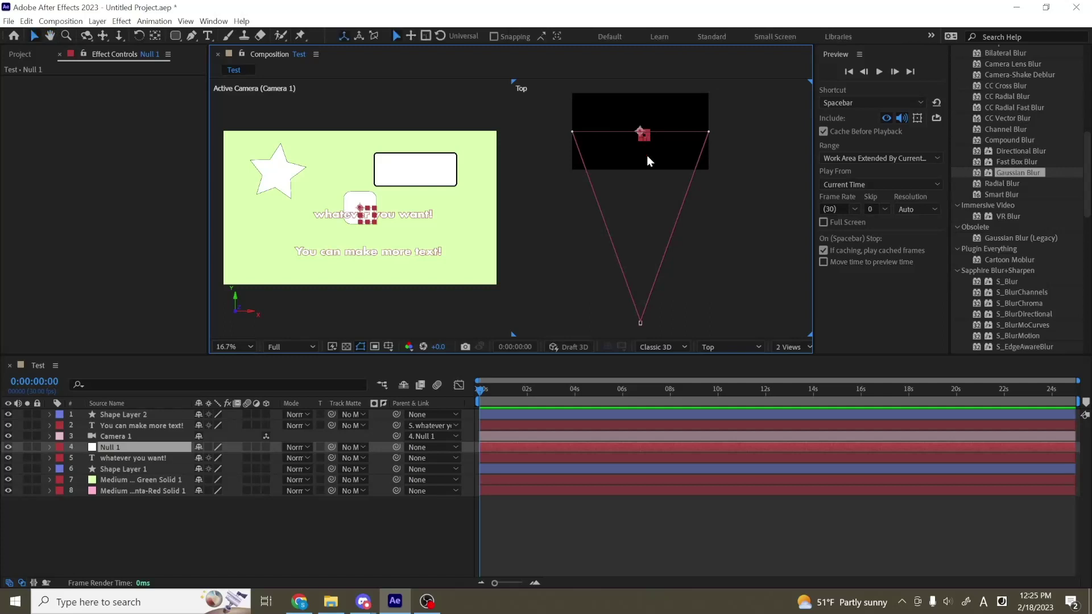
Try shifting Camera 1's Point of Interest X value to 470, undo the change and collapse the camera layer.
{"action": "left_click", "coordinate": [108, 437]}
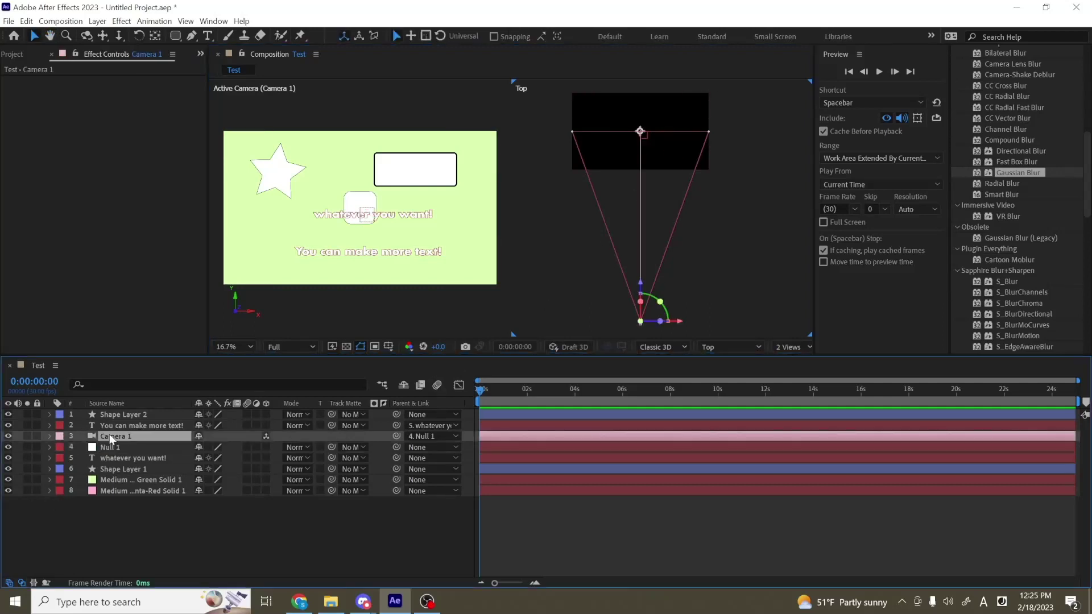
{"action": "left_click", "coordinate": [50, 437]}
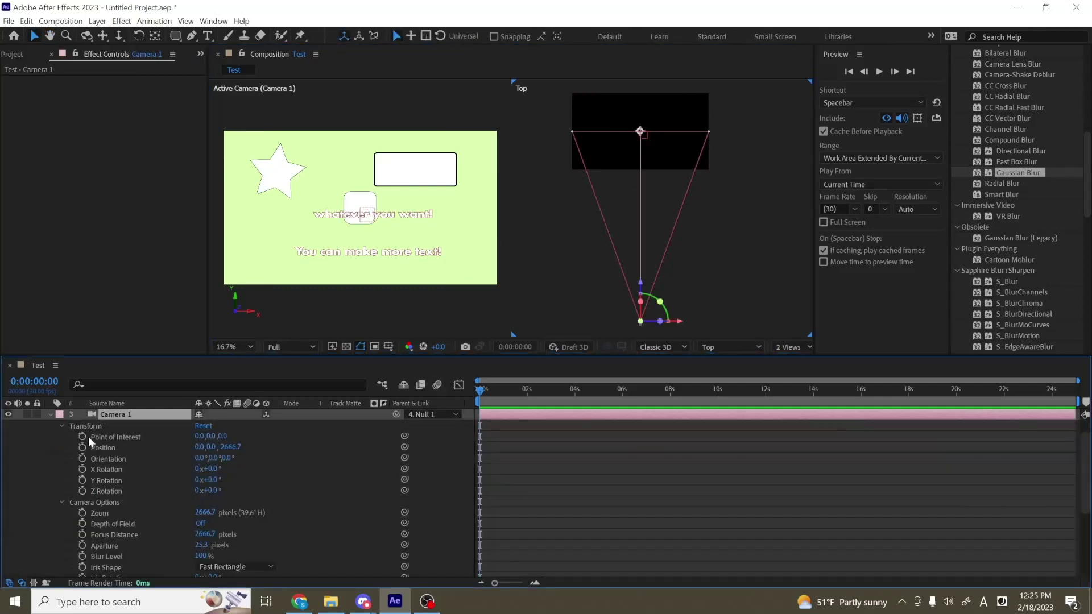
{"action": "left_click_drag", "start_coordinate": [200, 437], "coordinate": [548, 482]}
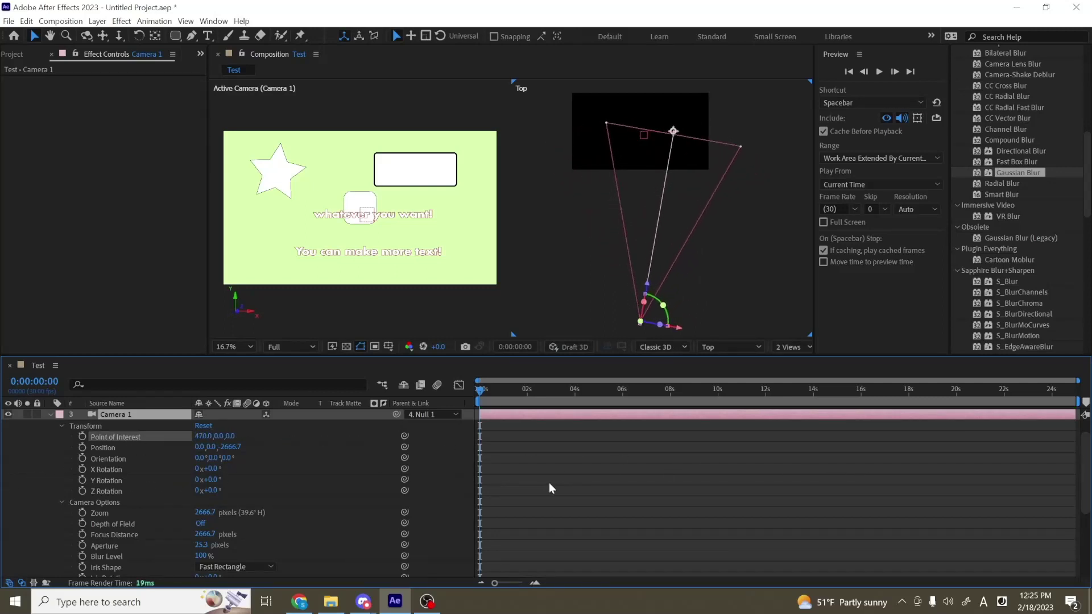
{"action": "key", "text": "ctrl+z"}
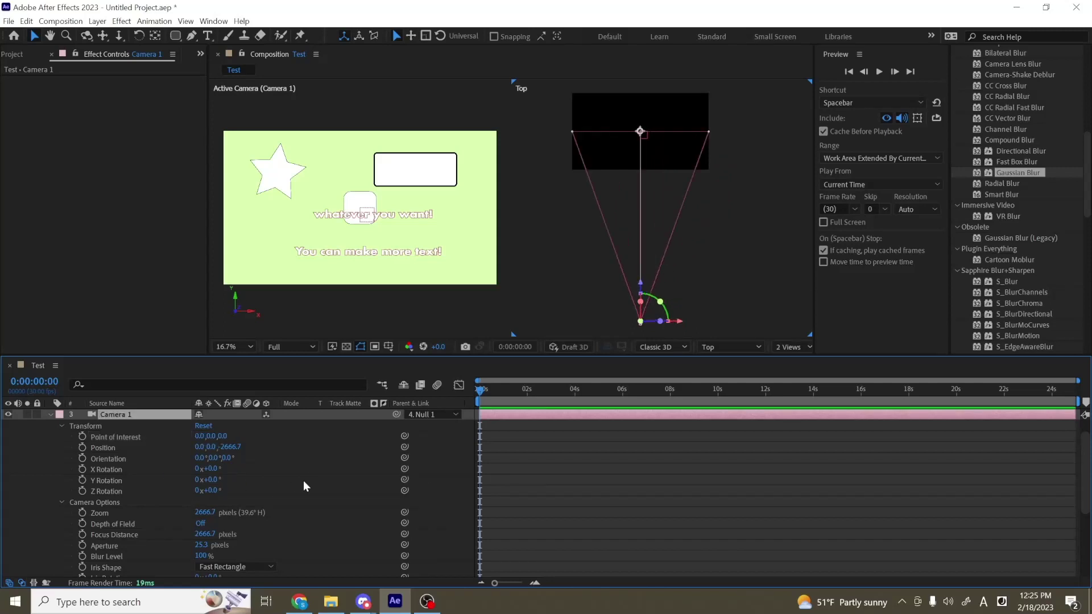
{"action": "scroll", "coordinate": [292, 480], "scroll_direction": "up", "scroll_amount": 2}
{"action": "left_click", "coordinate": [50, 436]}
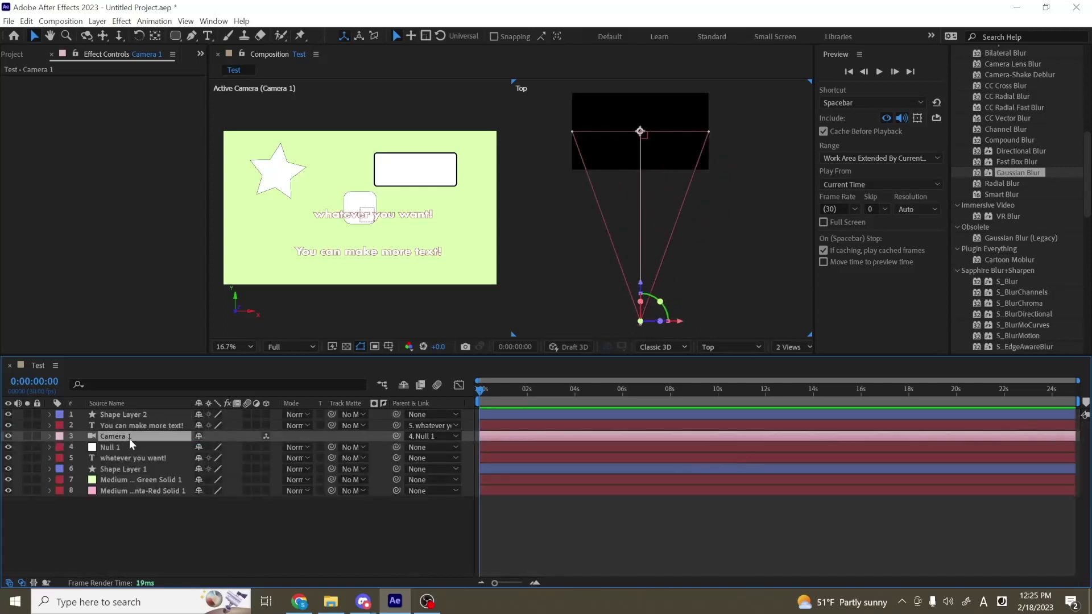
Try moving Null 1 horizontally to an X position of 1515 with the parented camera, and undo the move.
{"action": "left_click", "coordinate": [115, 447]}
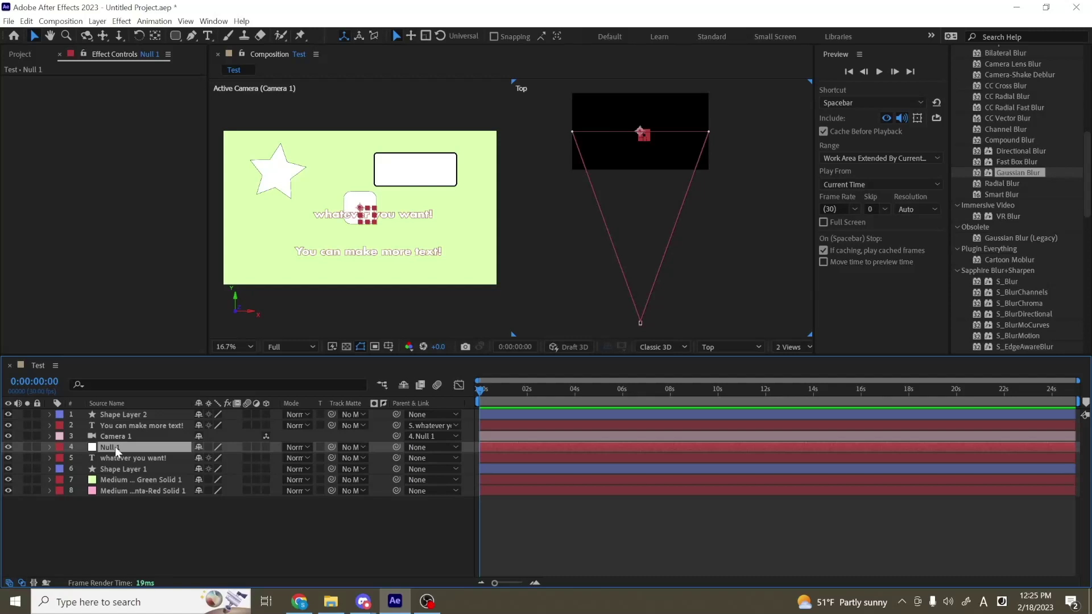
{"action": "key", "text": "p"}
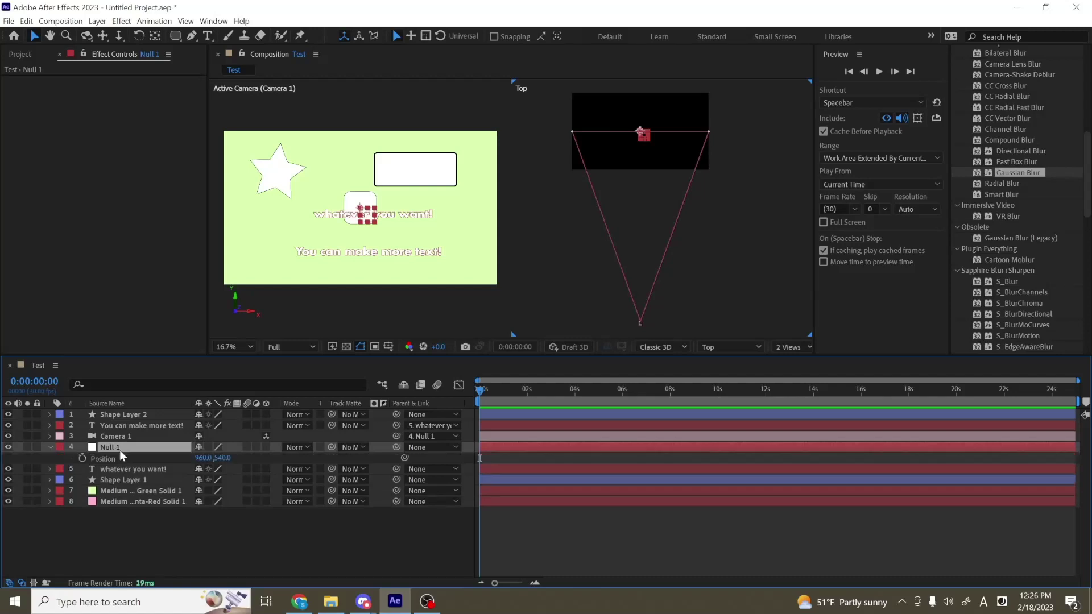
{"action": "left_click_drag", "start_coordinate": [200, 457], "coordinate": [533, 443]}
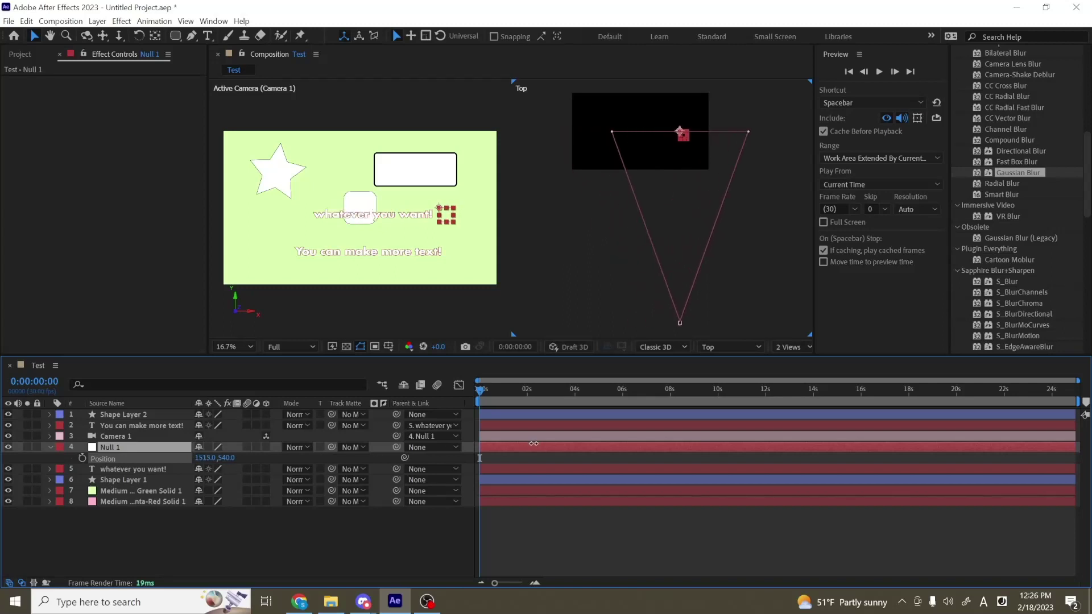
{"action": "key", "text": "ctrl+z"}
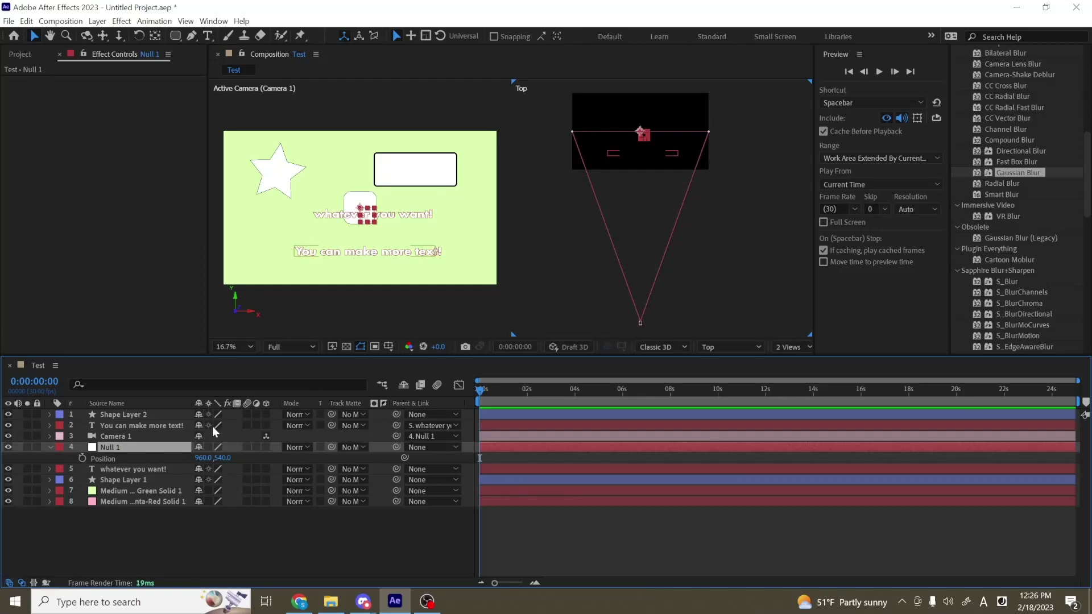
Return the composition to 1 View and fit it to the viewer.
{"action": "left_click", "coordinate": [796, 347]}
{"action": "left_click", "coordinate": [803, 359]}
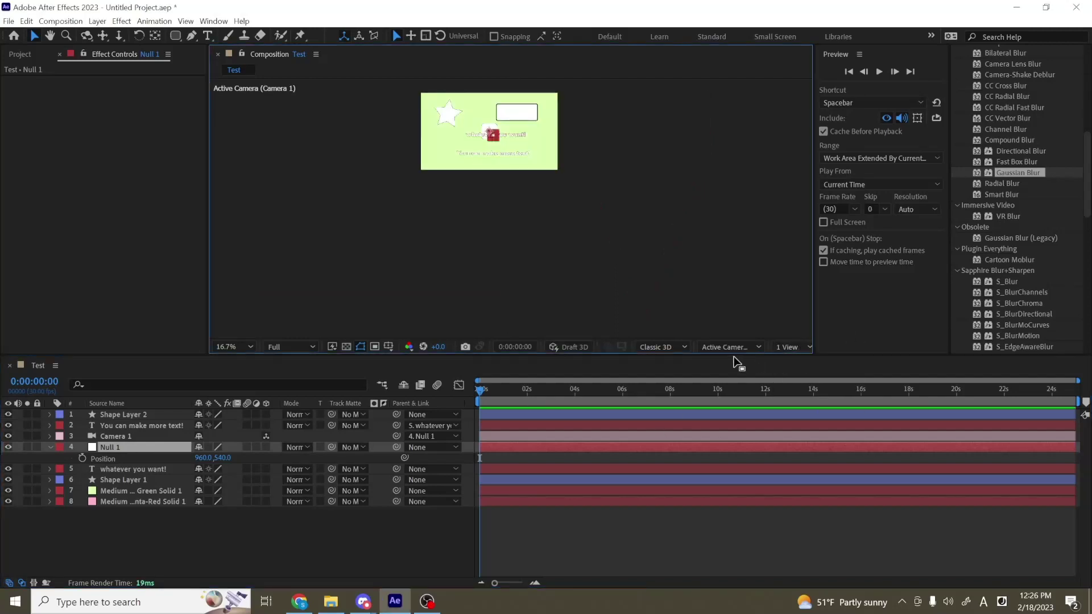
{"action": "left_click", "coordinate": [248, 348]}
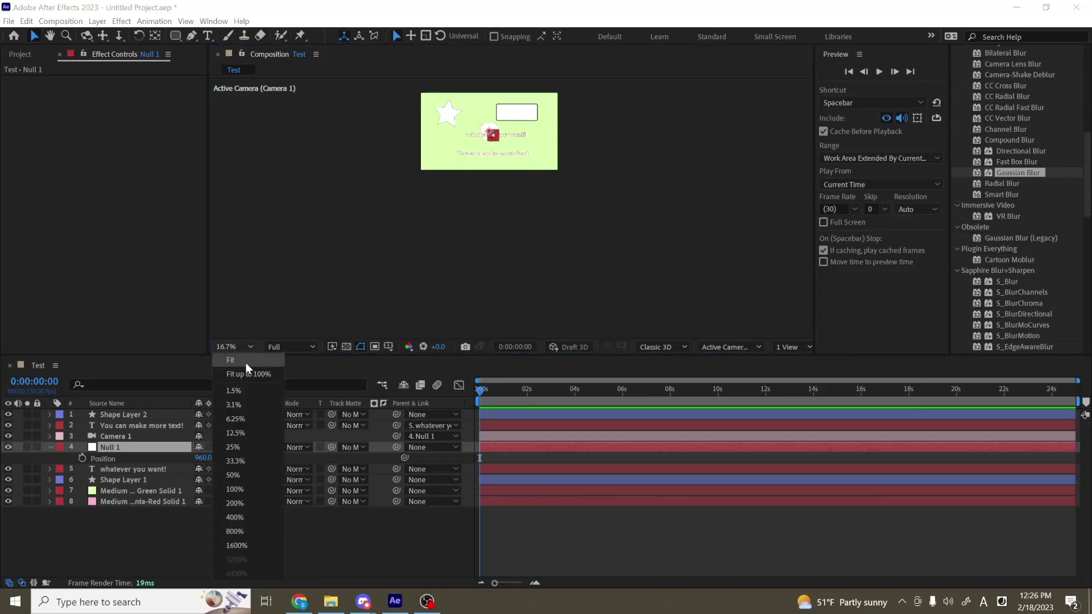
{"action": "left_click", "coordinate": [245, 361]}
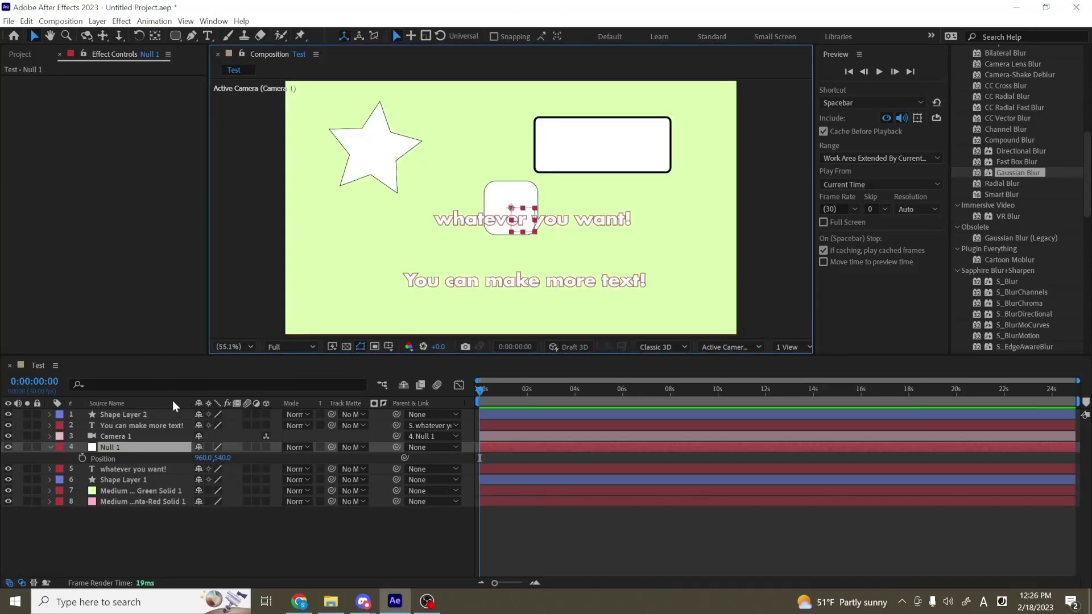
Try changing Null 1's X position in the single camera view, and undo the change.
{"action": "left_click", "coordinate": [126, 479]}
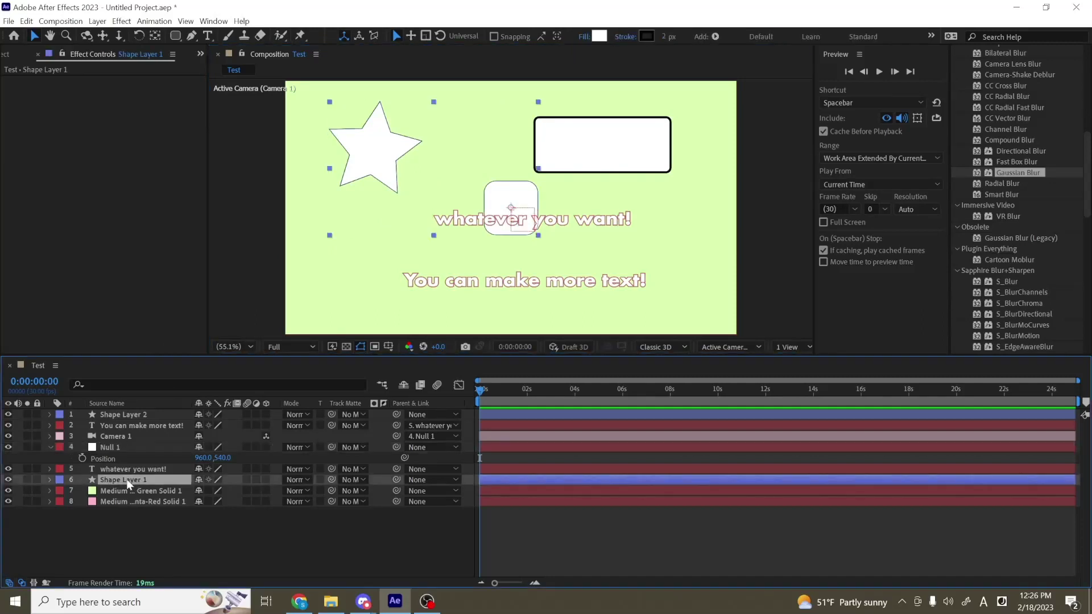
{"action": "left_click", "coordinate": [142, 448]}
{"action": "left_click_drag", "start_coordinate": [205, 458], "coordinate": [282, 476]}
{"action": "key", "text": "ctrl+z"}
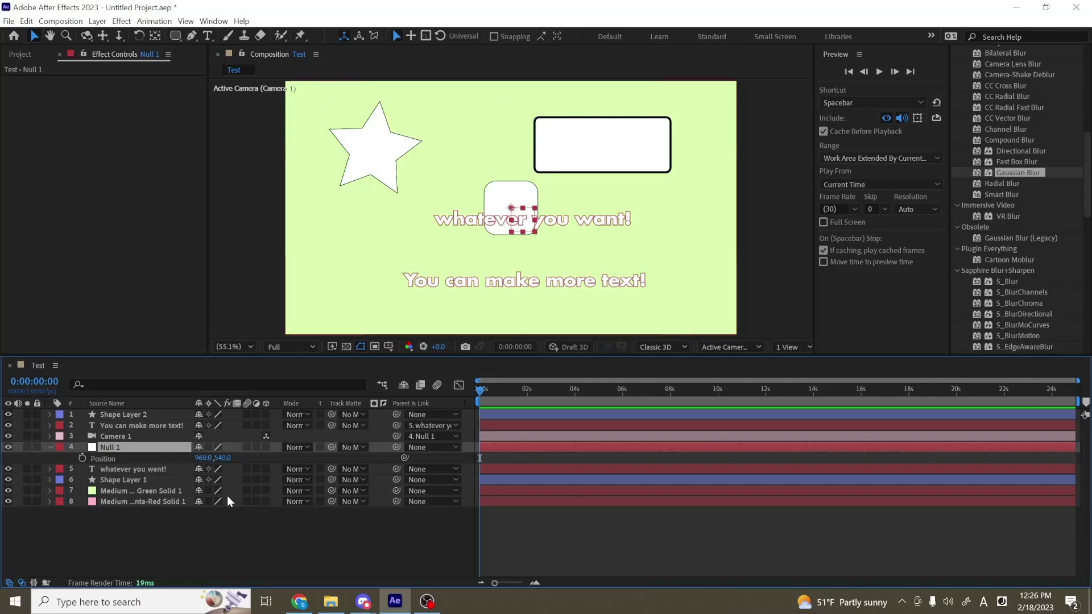
Make Null 1 a 3D layer and move Shape Layer 2 and the "You can make more text!" layer below it.
{"action": "left_click", "coordinate": [266, 447]}
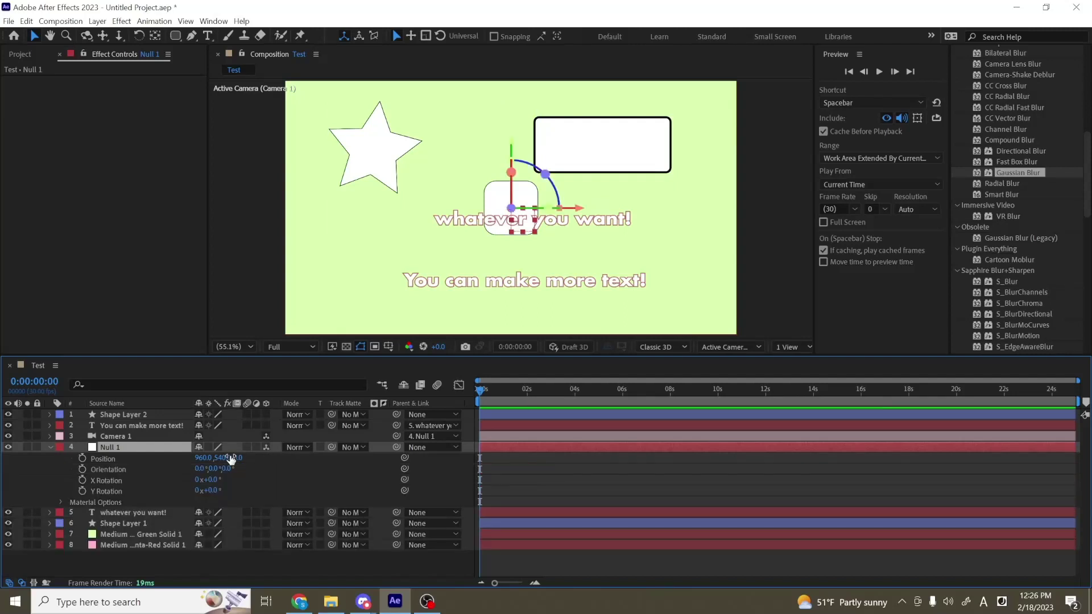
{"action": "key", "text": "s"}
{"action": "left_click", "coordinate": [143, 424]}
{"action": "left_click", "coordinate": [145, 417], "text": "shift"}
{"action": "left_click_drag", "start_coordinate": [158, 428], "coordinate": [173, 467]}
Turn both shape layers and both text layers into 3D layers, and deselect them.
{"action": "left_click", "coordinate": [150, 480], "text": "shift"}
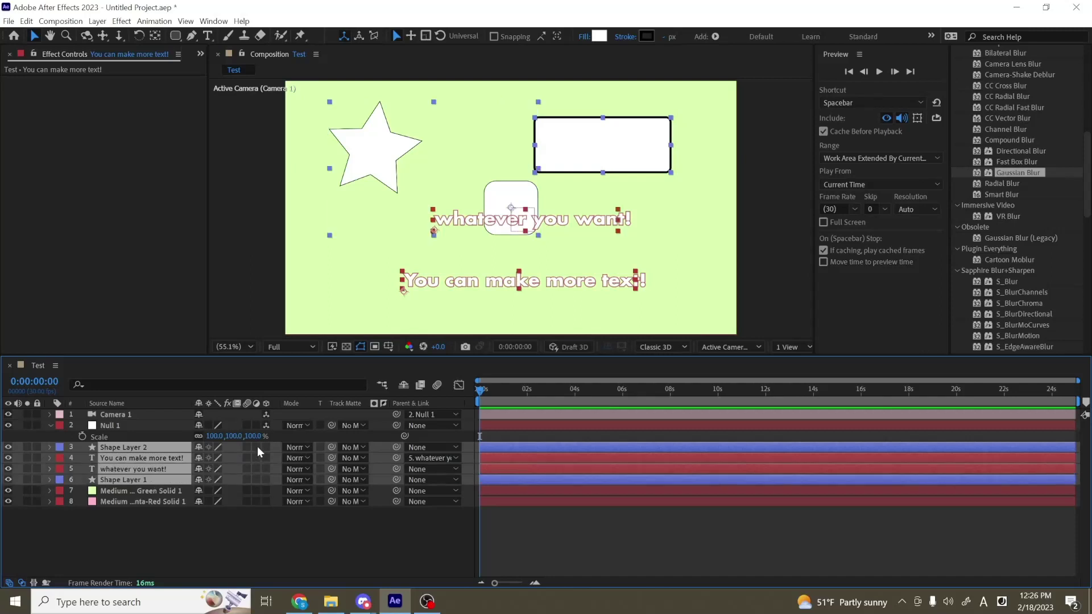
{"action": "left_click", "coordinate": [265, 446]}
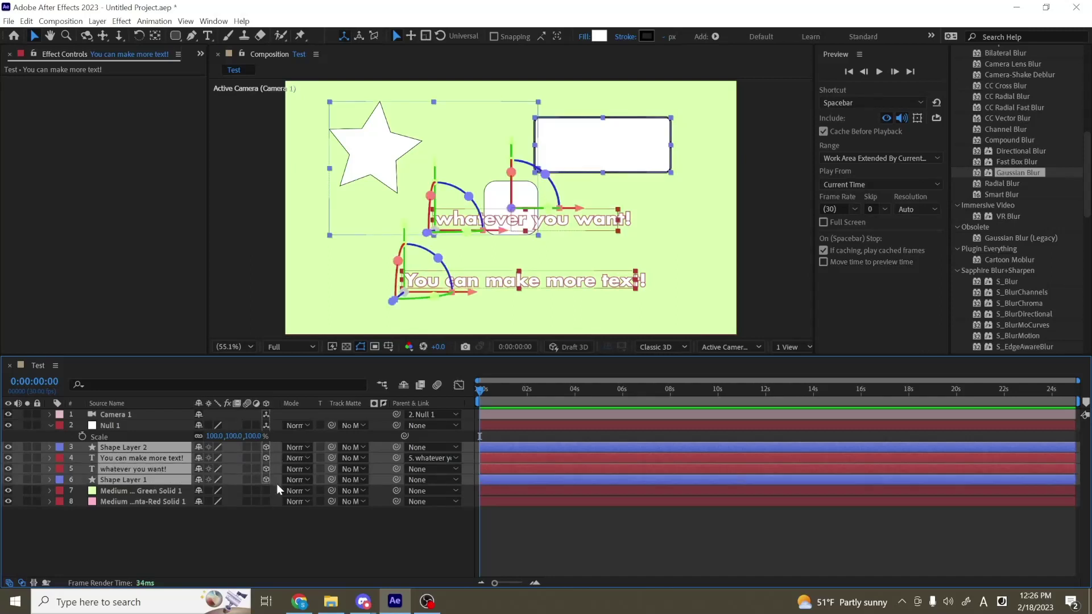
{"action": "key", "text": "F2"}
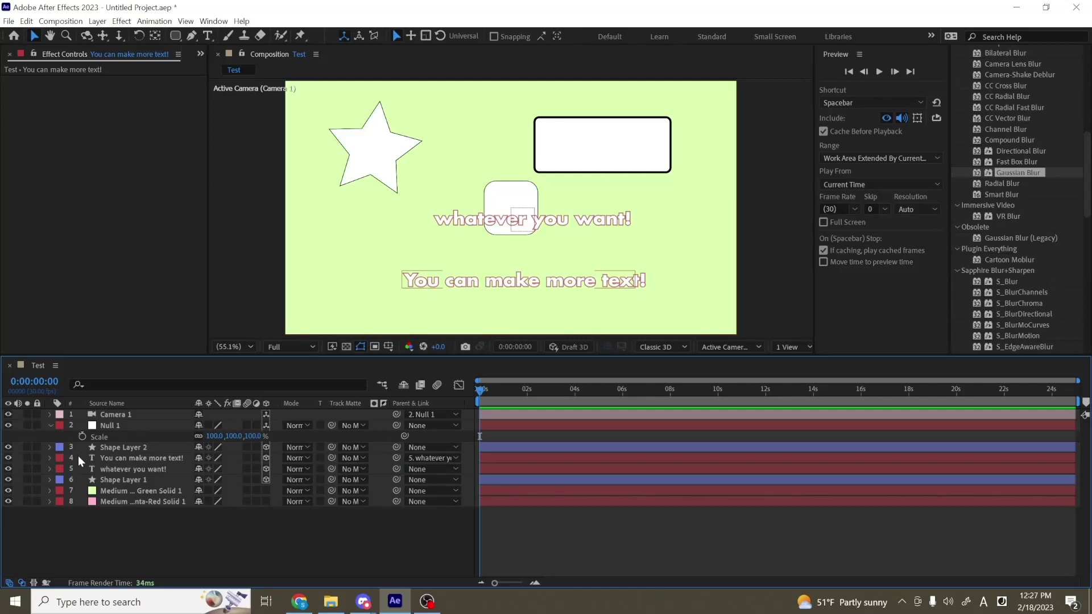
Examine Null 1's 3D position, orientation and X, Y and Z rotation properties, leaving only its Position shown.
{"action": "left_click", "coordinate": [131, 425]}
{"action": "key", "text": "p"}
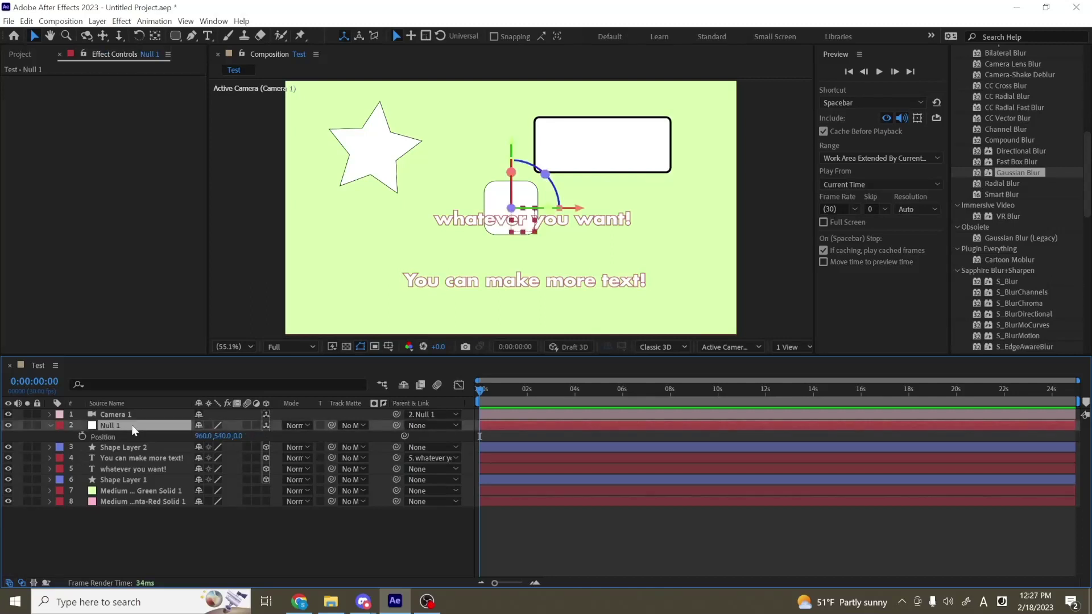
{"action": "left_click", "coordinate": [131, 438]}
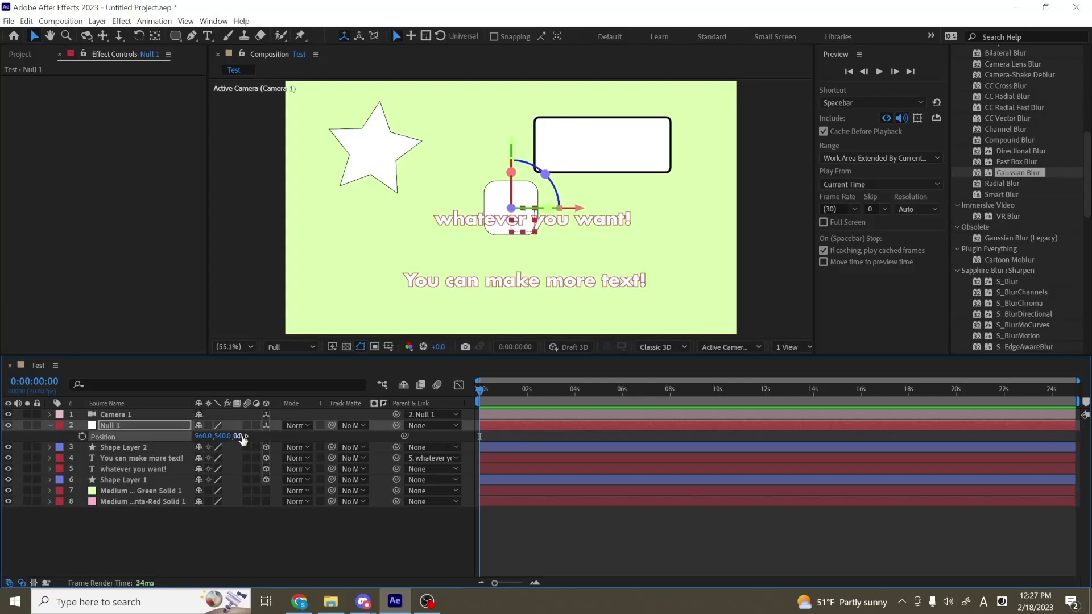
{"action": "key", "text": "r"}
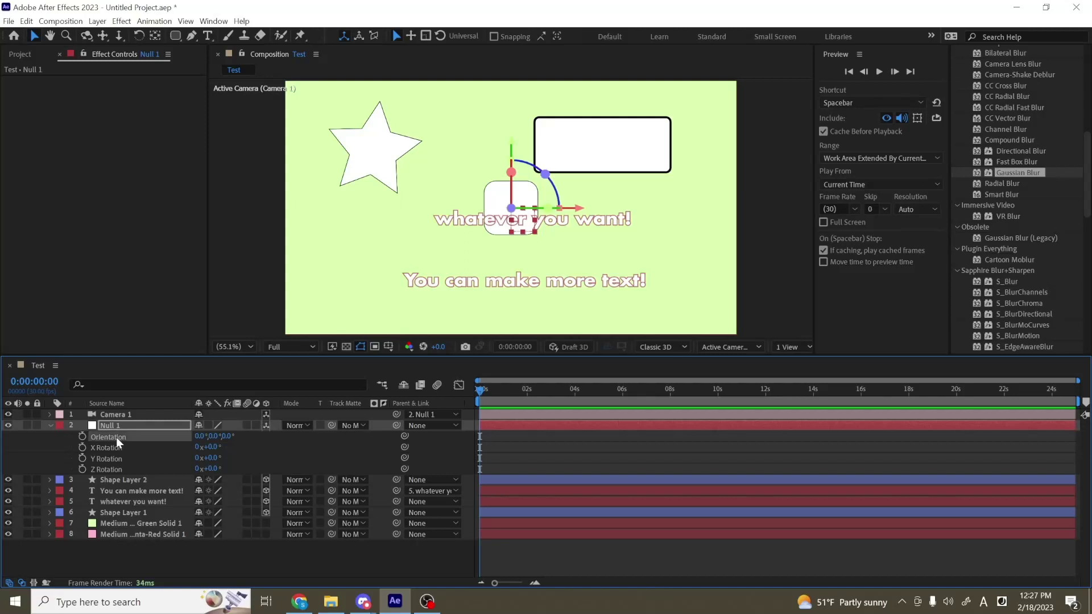
{"action": "left_click", "coordinate": [120, 471]}
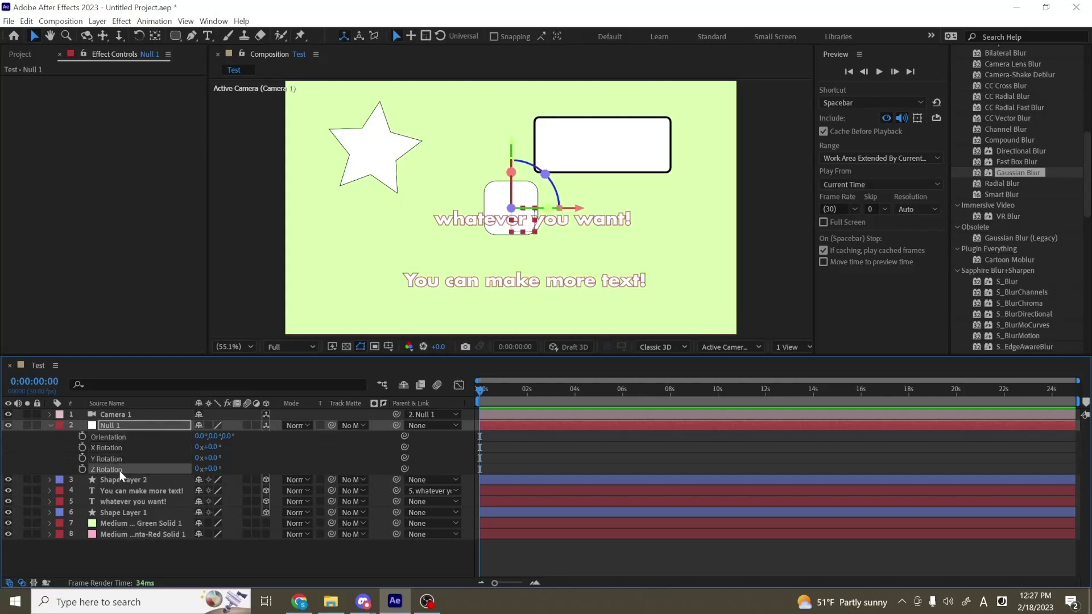
{"action": "left_click", "coordinate": [152, 424]}
{"action": "key", "text": "p"}
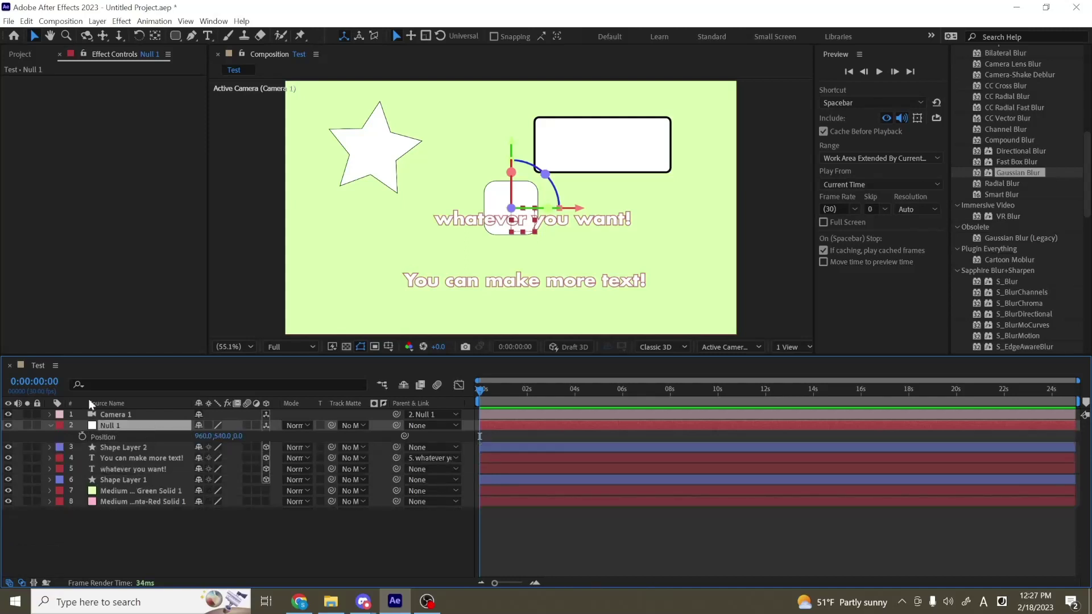
Show the composition in 2 Views and move Null 1 to a Z position of 228.
{"action": "left_click", "coordinate": [798, 347]}
{"action": "left_click", "coordinate": [799, 377]}
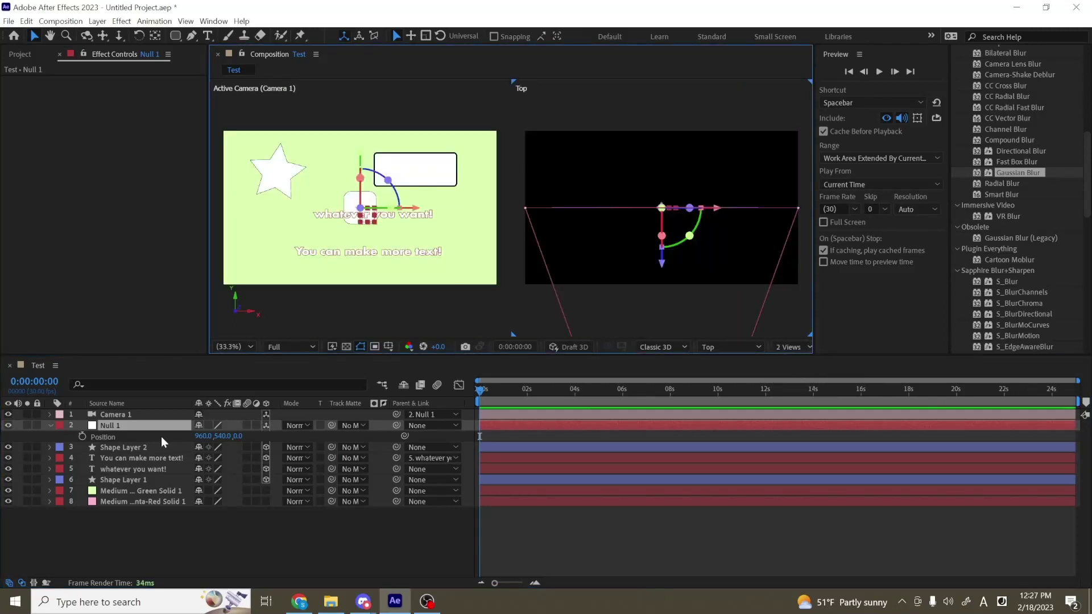
{"action": "left_click_drag", "start_coordinate": [239, 437], "coordinate": [401, 450]}
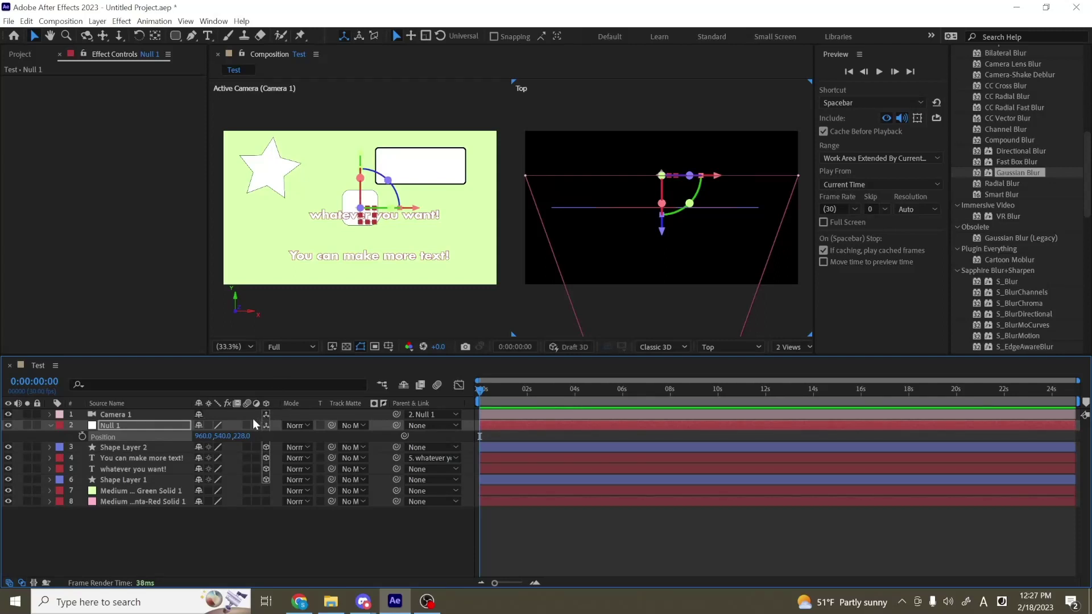
Start keyframing Null 1's Position at 0 seconds, with its Z value set to 2564.
{"action": "left_click", "coordinate": [534, 582]}
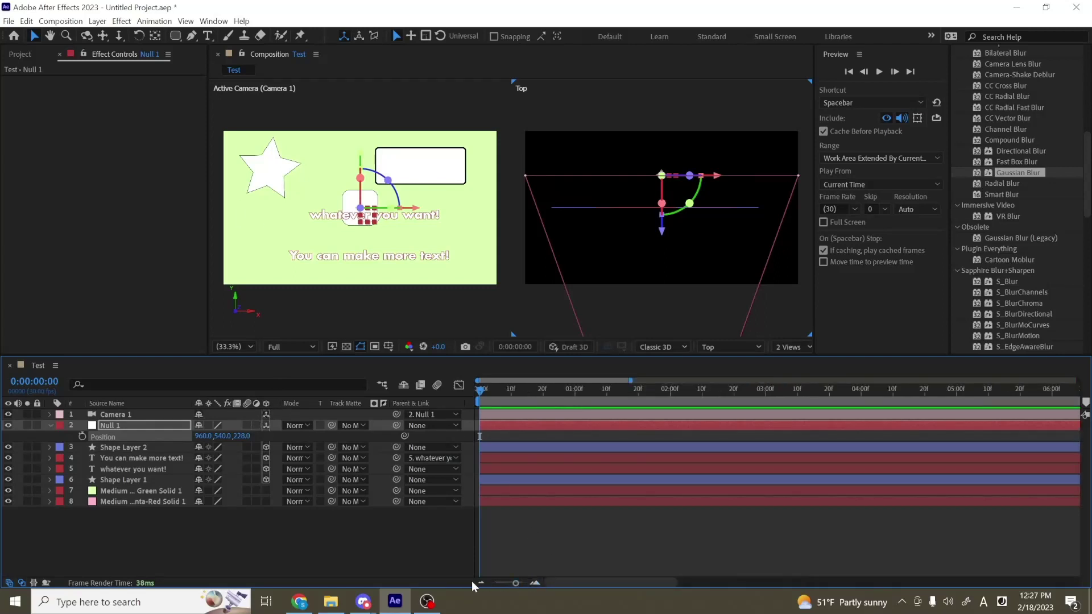
{"action": "left_click", "coordinate": [81, 435]}
{"action": "left_click_drag", "start_coordinate": [242, 436], "coordinate": [950, 420]}
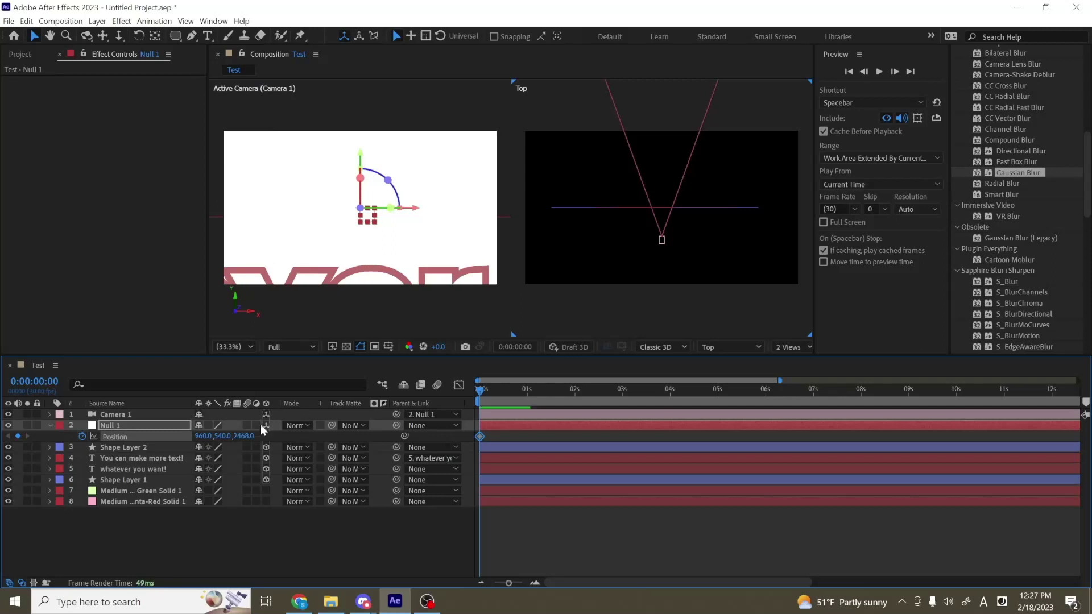
{"action": "left_click_drag", "start_coordinate": [246, 435], "coordinate": [312, 435]}
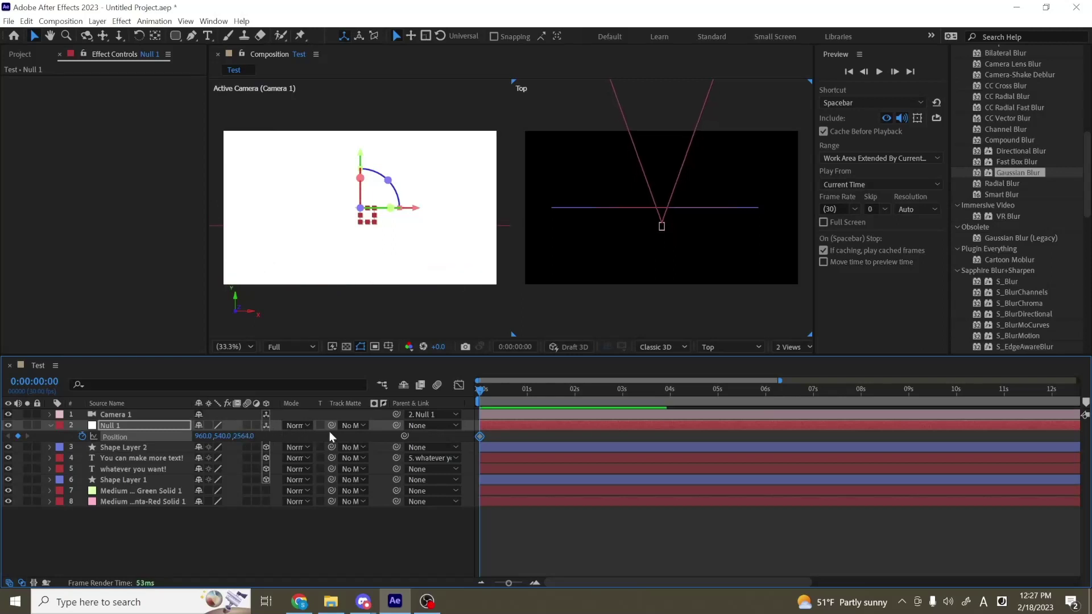
Add a second Position keyframe for Null 1 at 2 seconds with Z set to 0, and scrub through the camera move.
{"action": "left_click", "coordinate": [575, 393]}
{"action": "left_click_drag", "start_coordinate": [578, 393], "coordinate": [575, 393]}
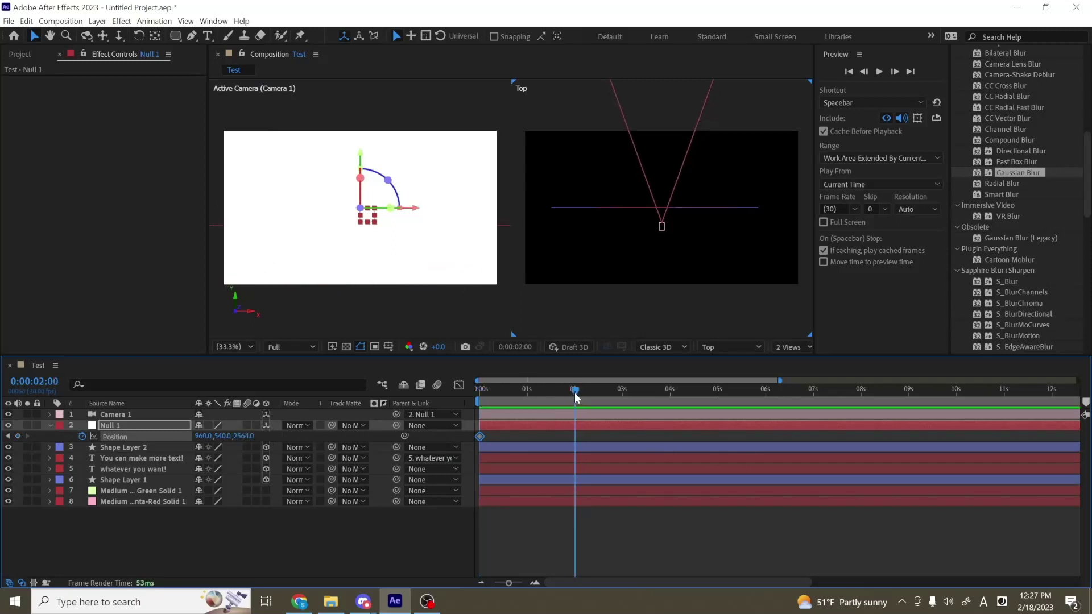
{"action": "left_click", "coordinate": [241, 434]}
{"action": "key", "text": "Return"}
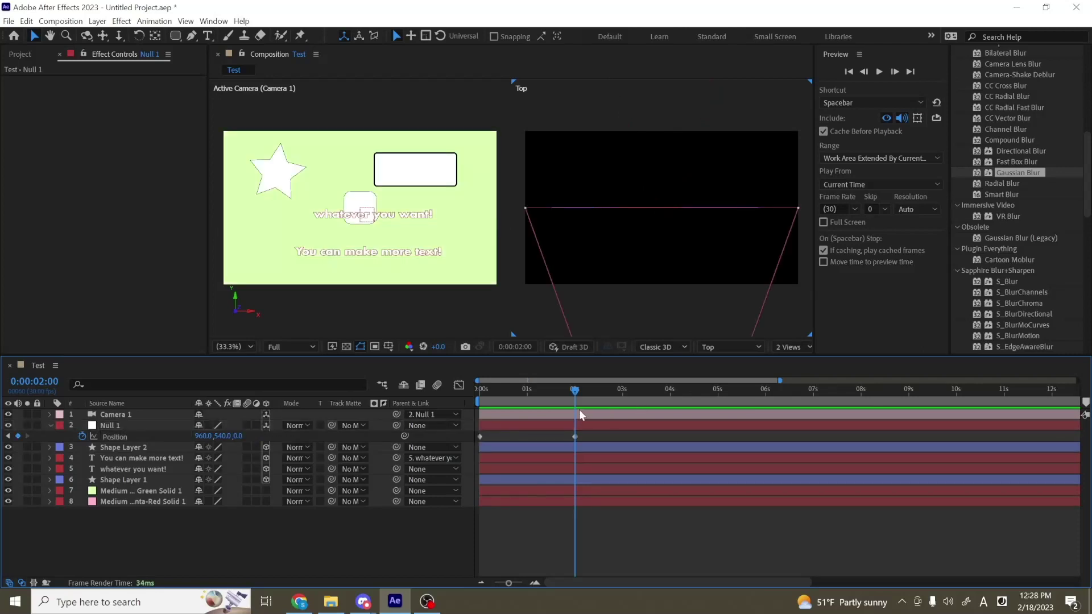
{"action": "left_click_drag", "start_coordinate": [484, 398], "coordinate": [578, 411]}
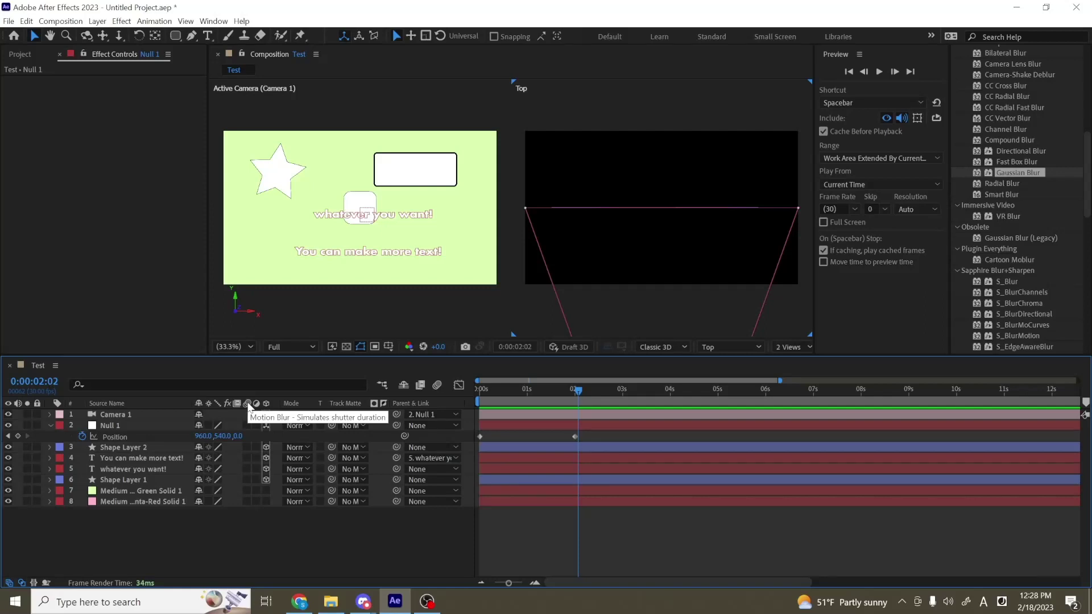
Turn on motion blur for the null, shape, text and solid layers and enable it for the composition.
{"action": "left_click", "coordinate": [168, 456]}
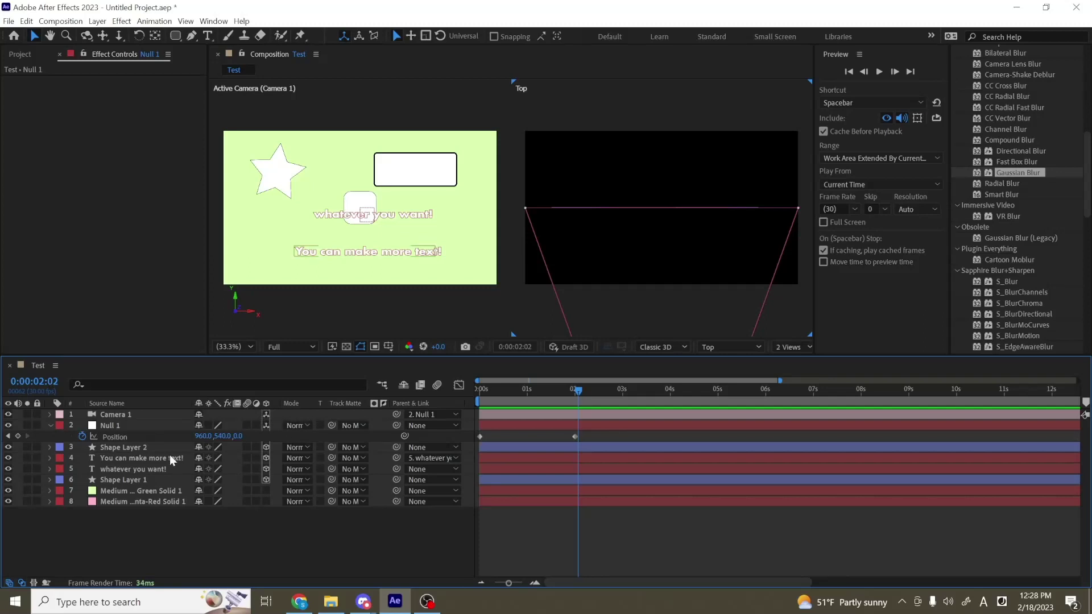
{"action": "key", "text": "ctrl+a"}
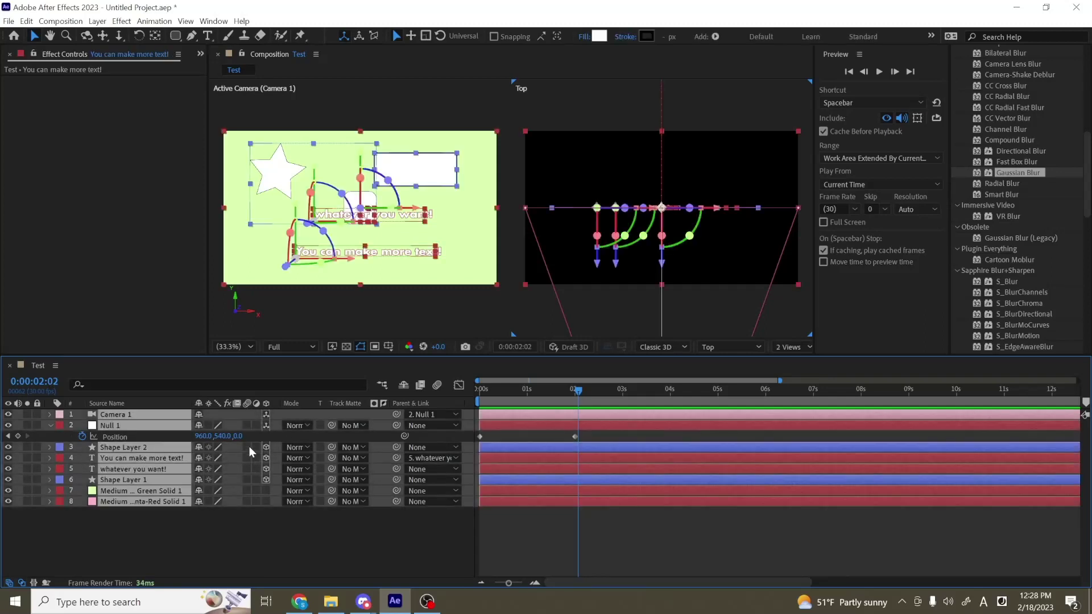
{"action": "left_click", "coordinate": [247, 445]}
{"action": "left_click", "coordinate": [256, 534]}
Preview the blurred camera move near its start and switch off the composition's motion blur at frame 9.
{"action": "left_click", "coordinate": [500, 393]}
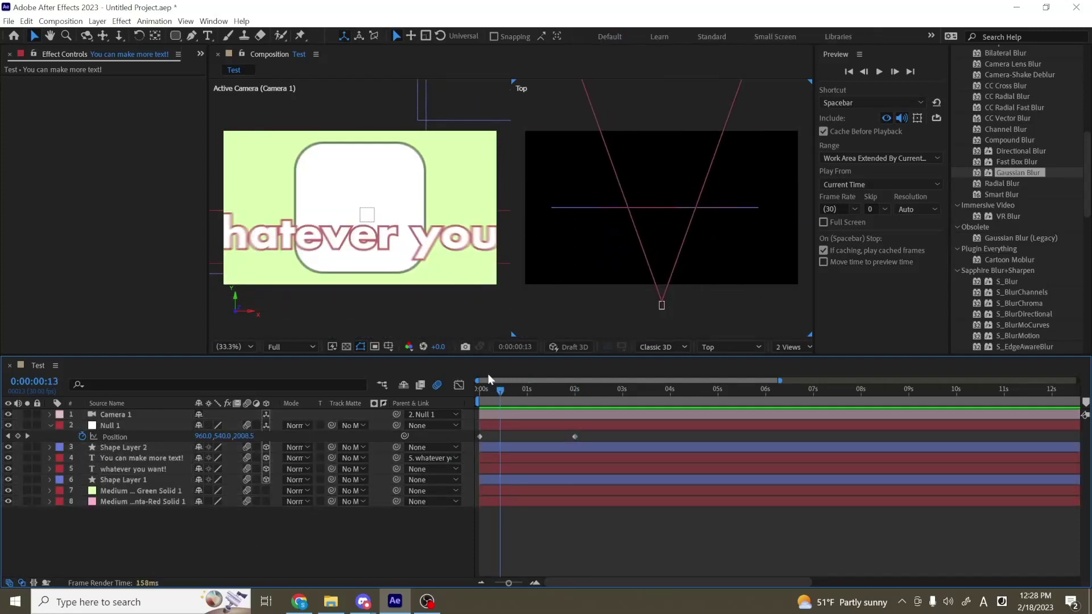
{"action": "key", "text": "space"}
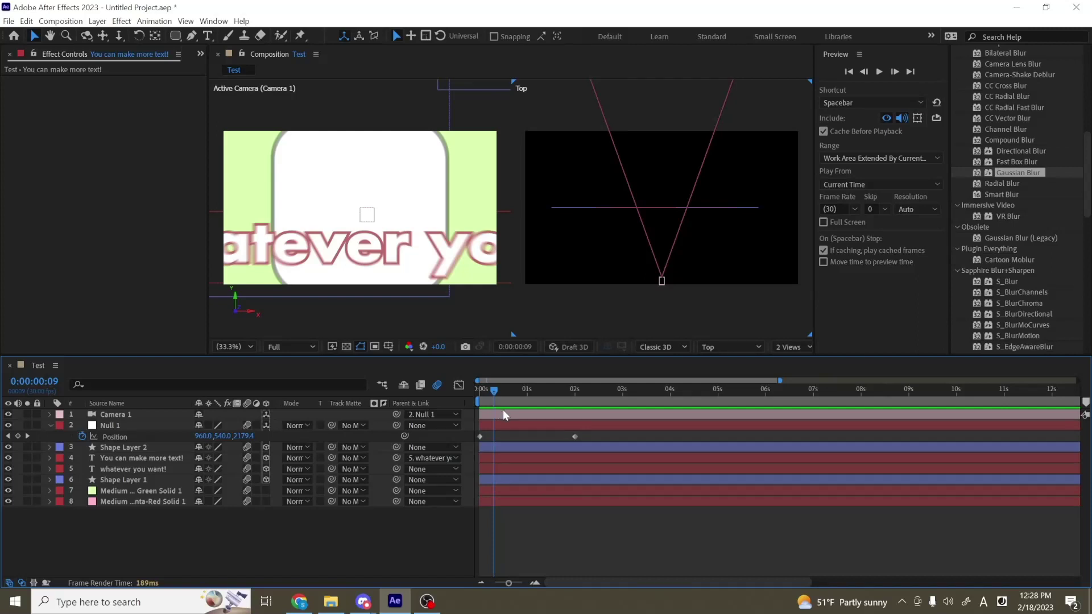
{"action": "left_click", "coordinate": [438, 387]}
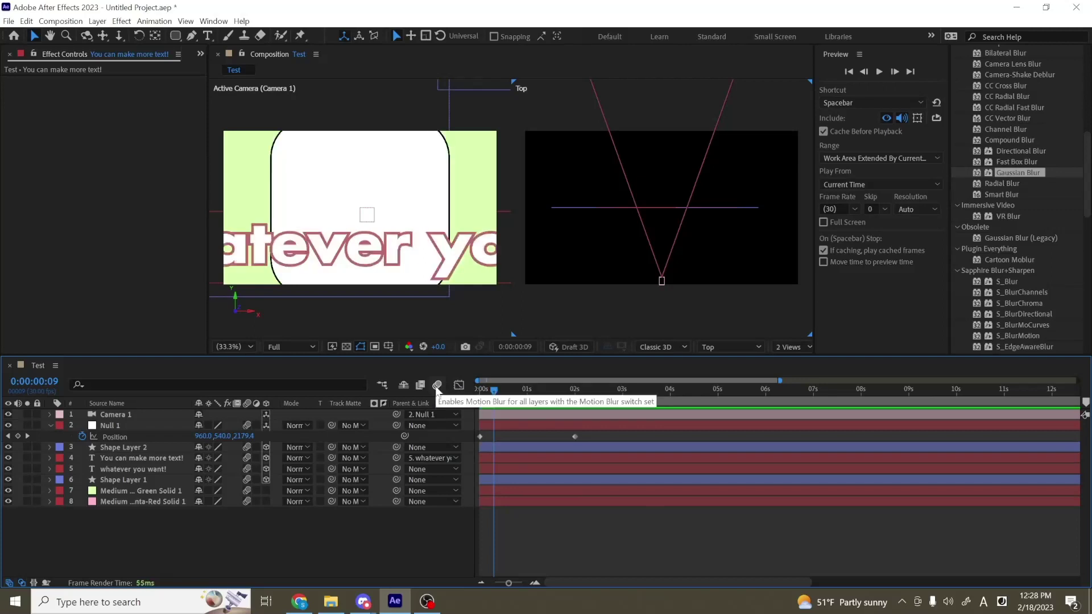